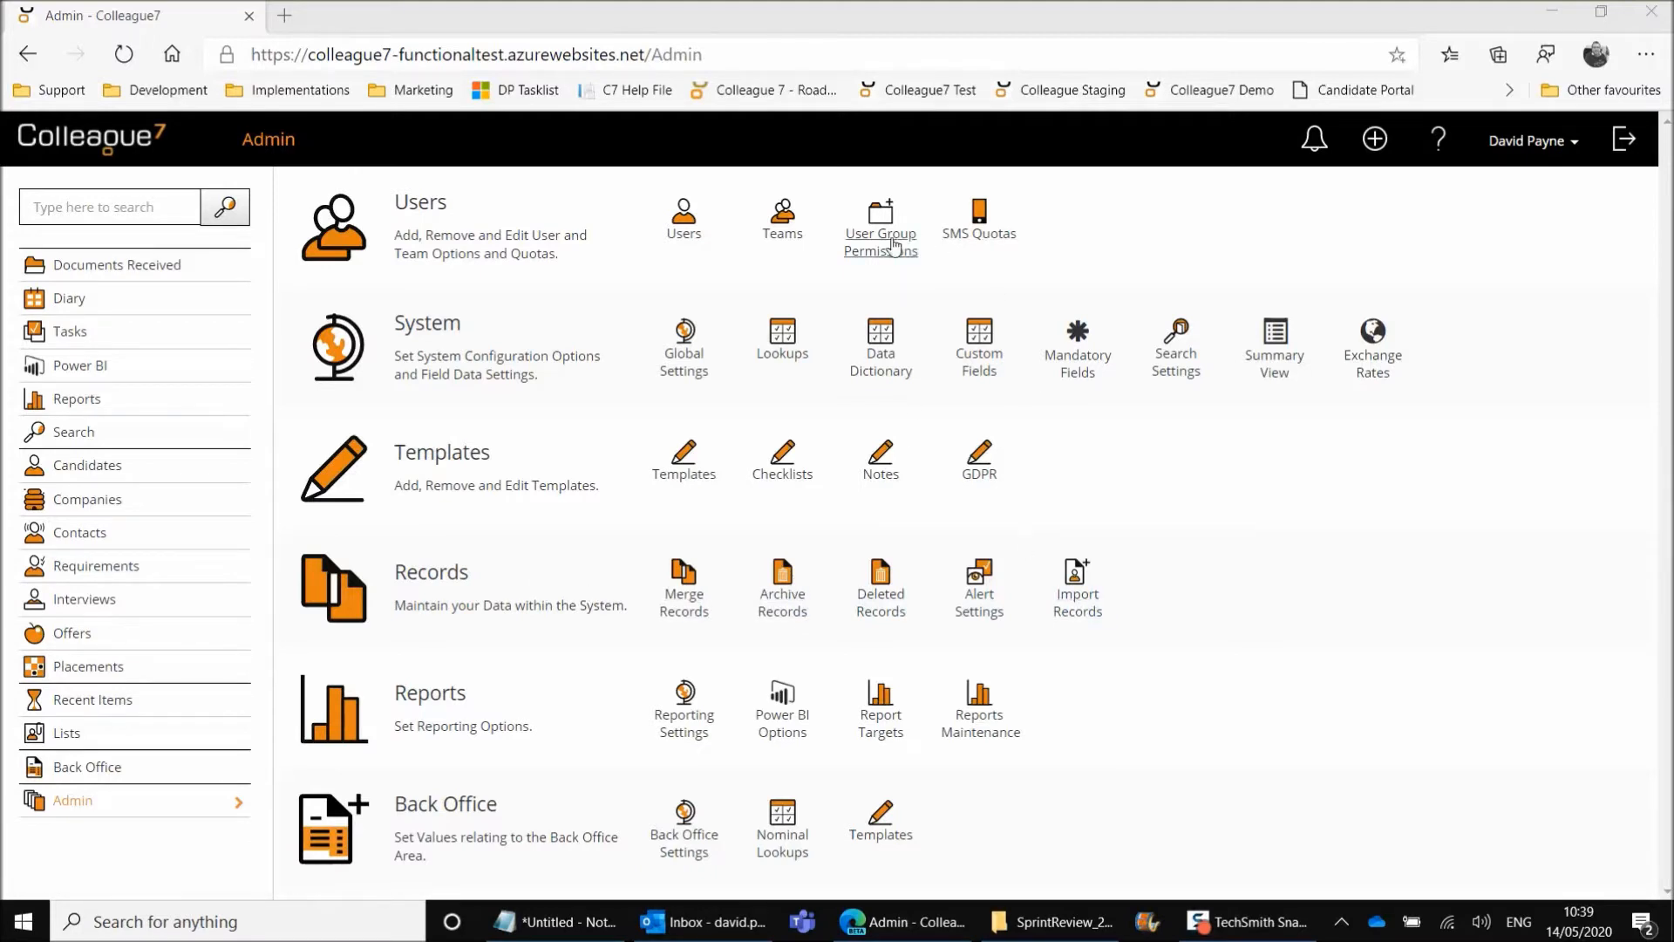
# Open the ADMIN user group's permissions and set its Import Records permission to Full Access
pyautogui.click(882, 249)
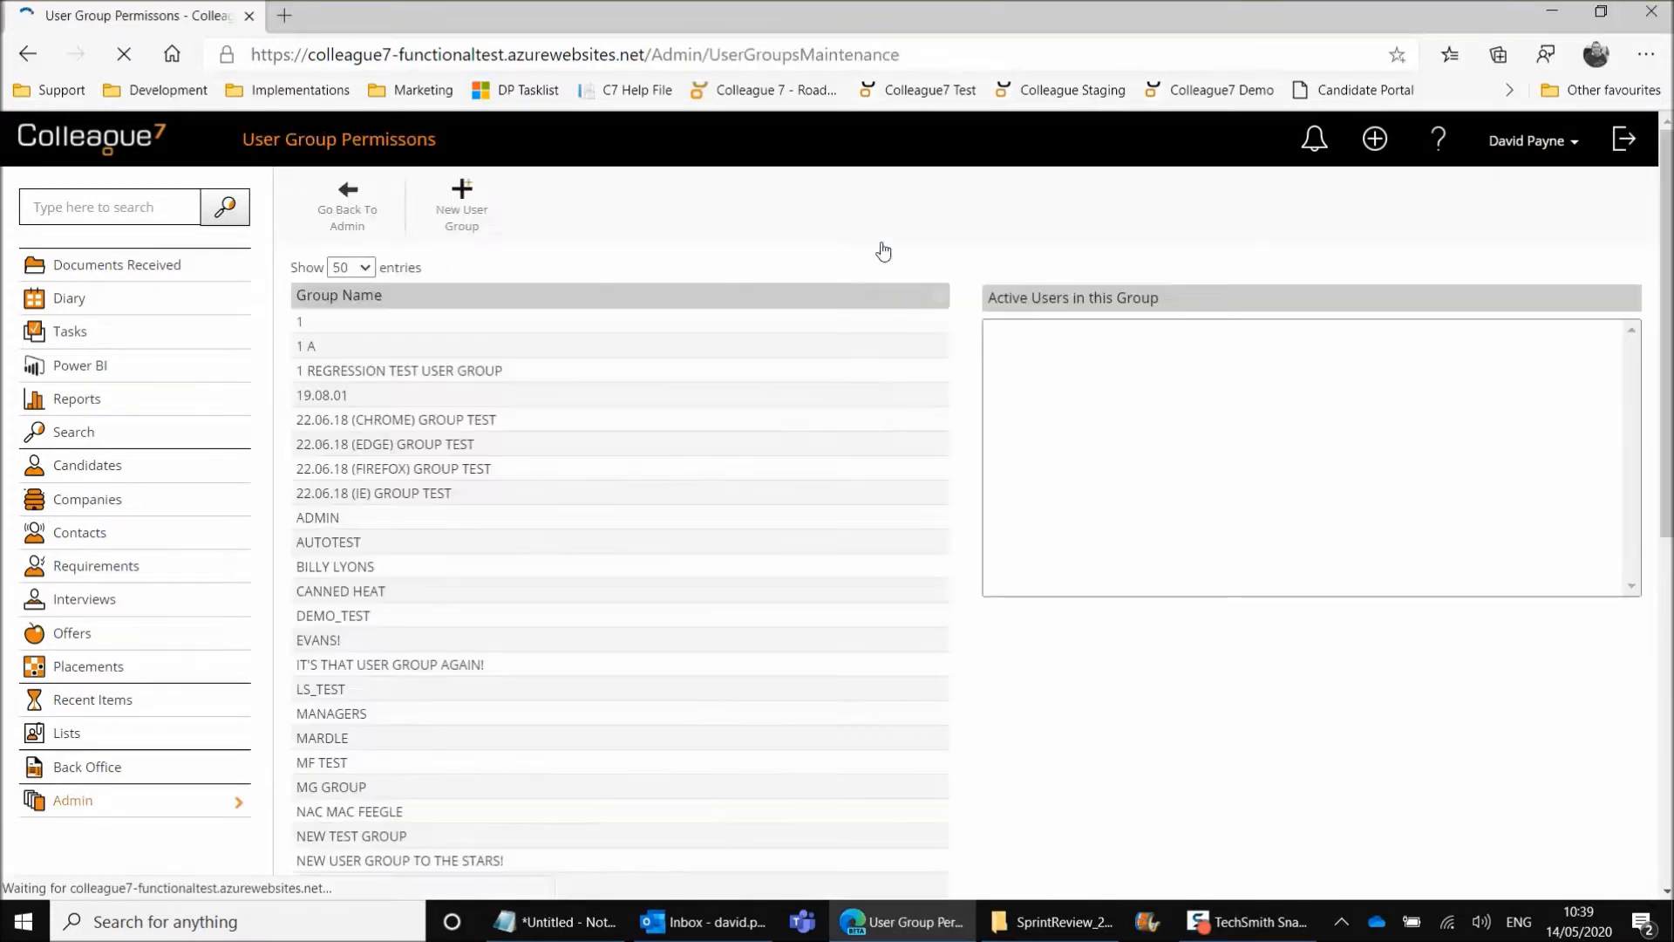
pyautogui.click(518, 517)
pyautogui.scroll(-3, 499, 654)
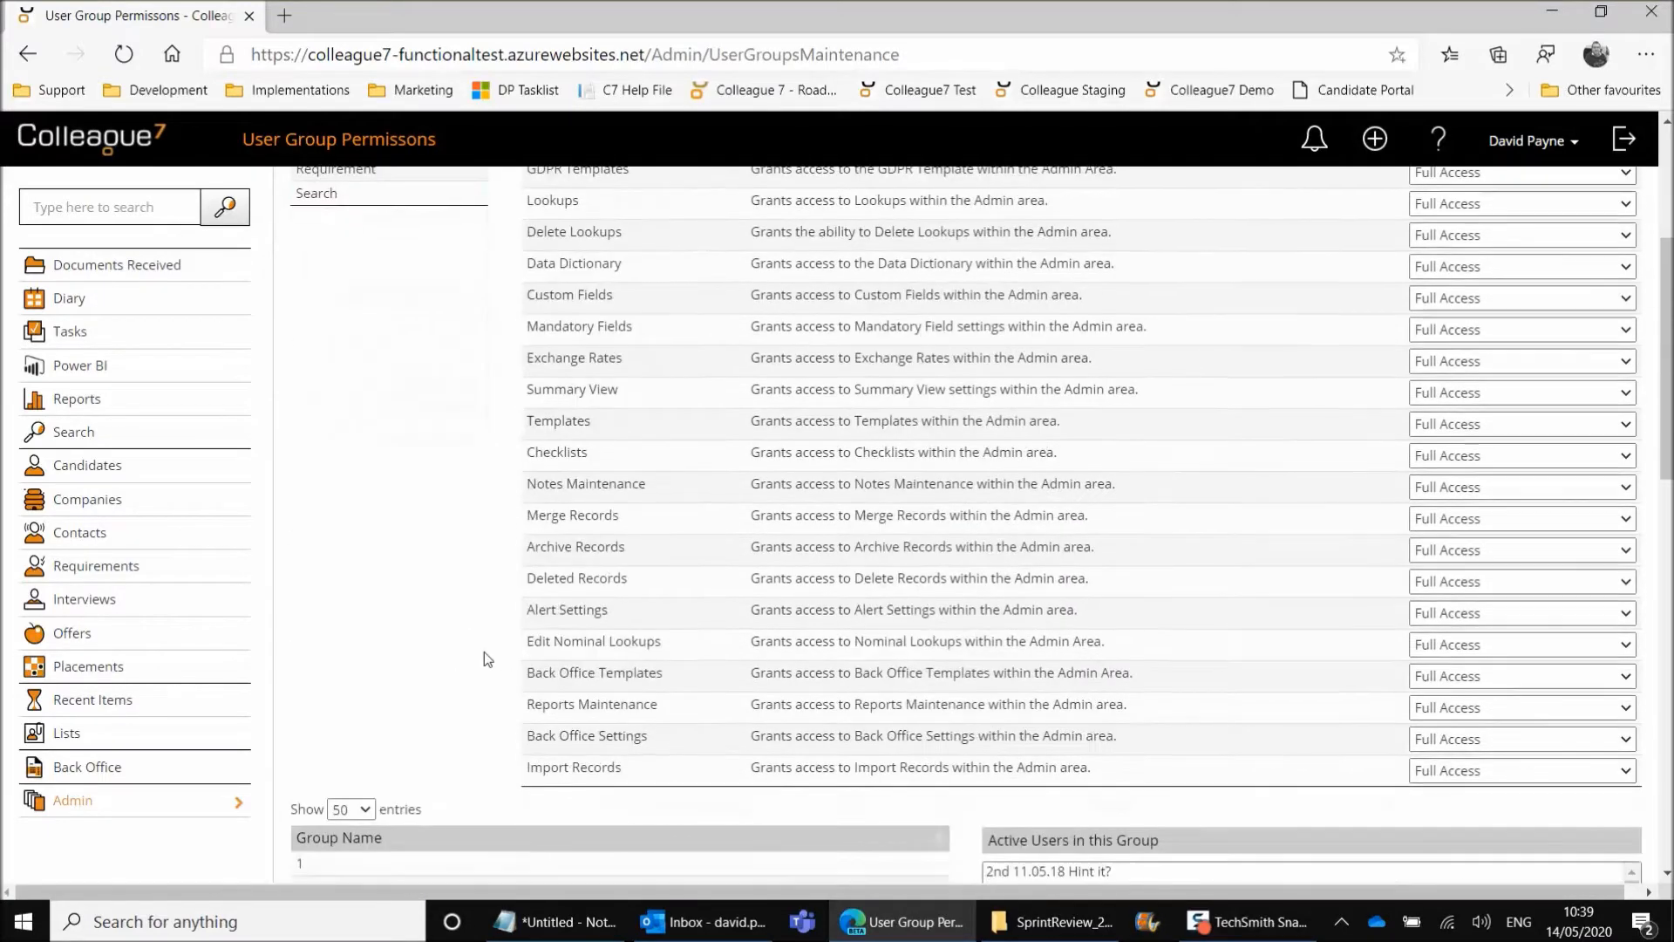
pyautogui.scroll(-2, 488, 652)
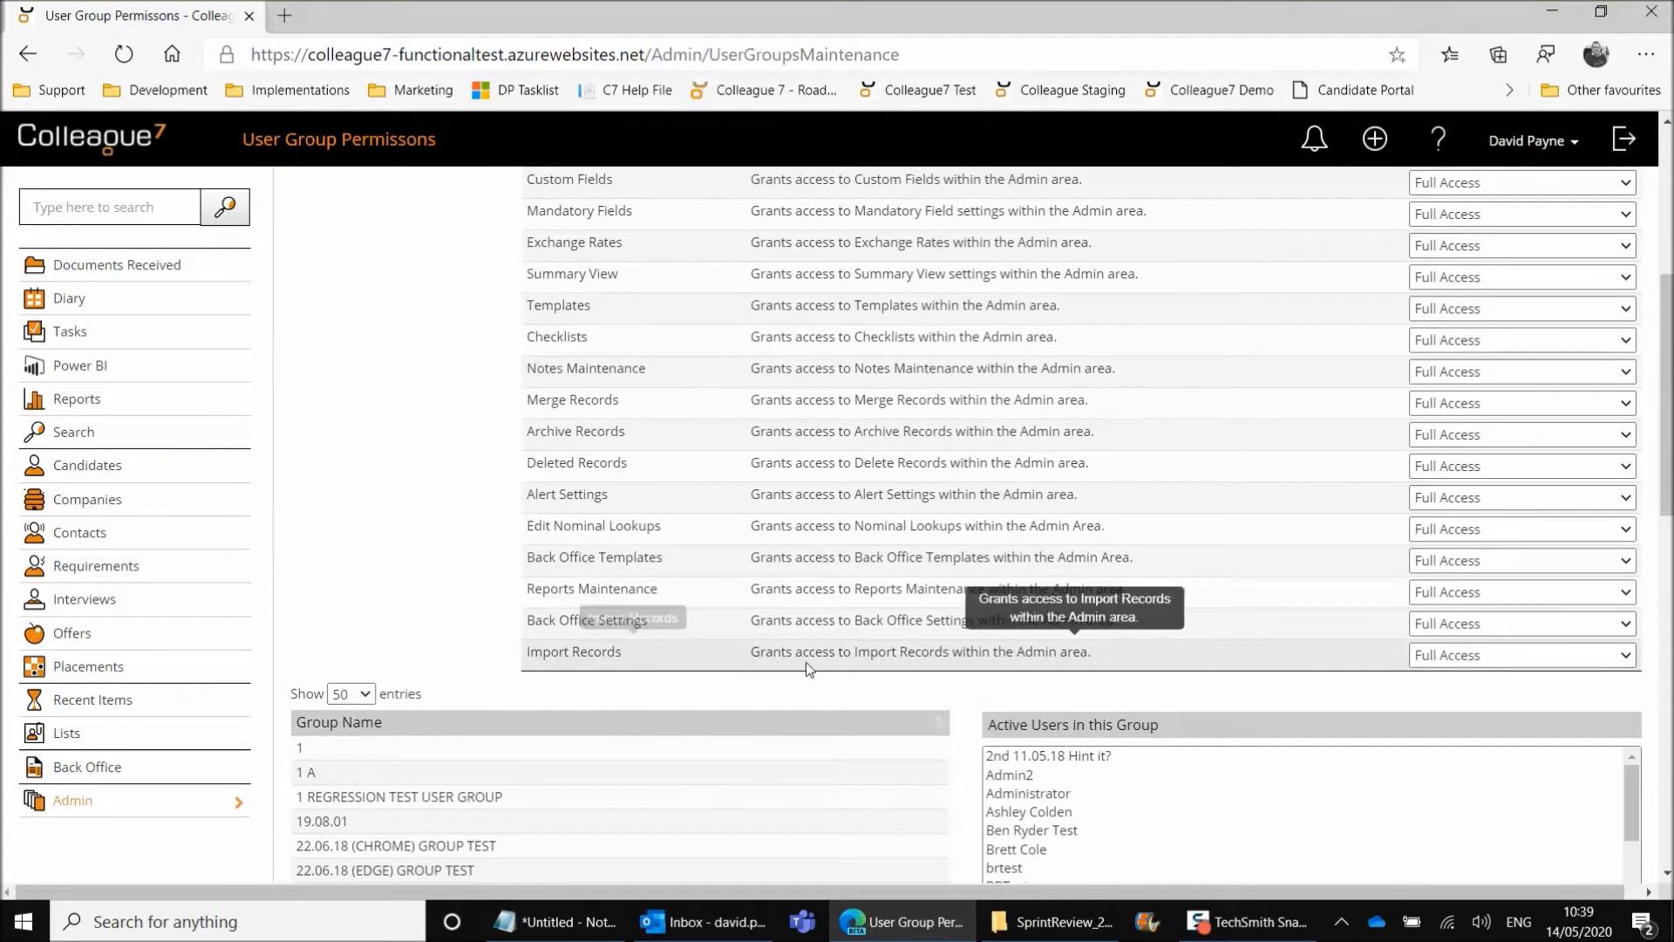
pyautogui.click(1443, 655)
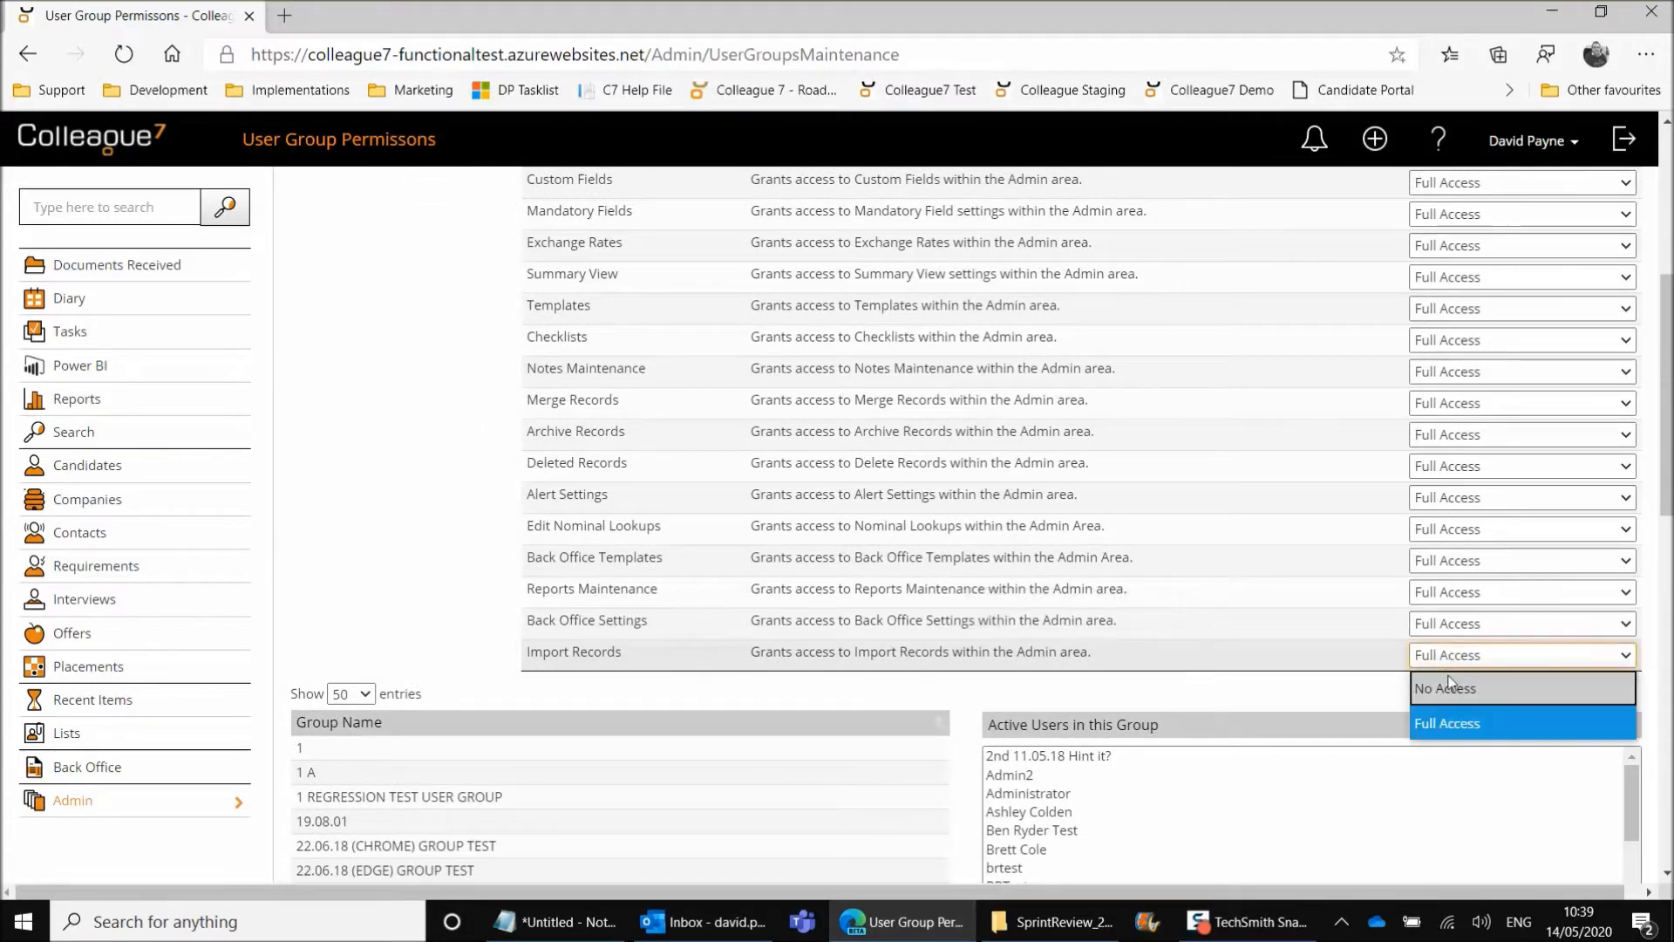
pyautogui.click(1452, 731)
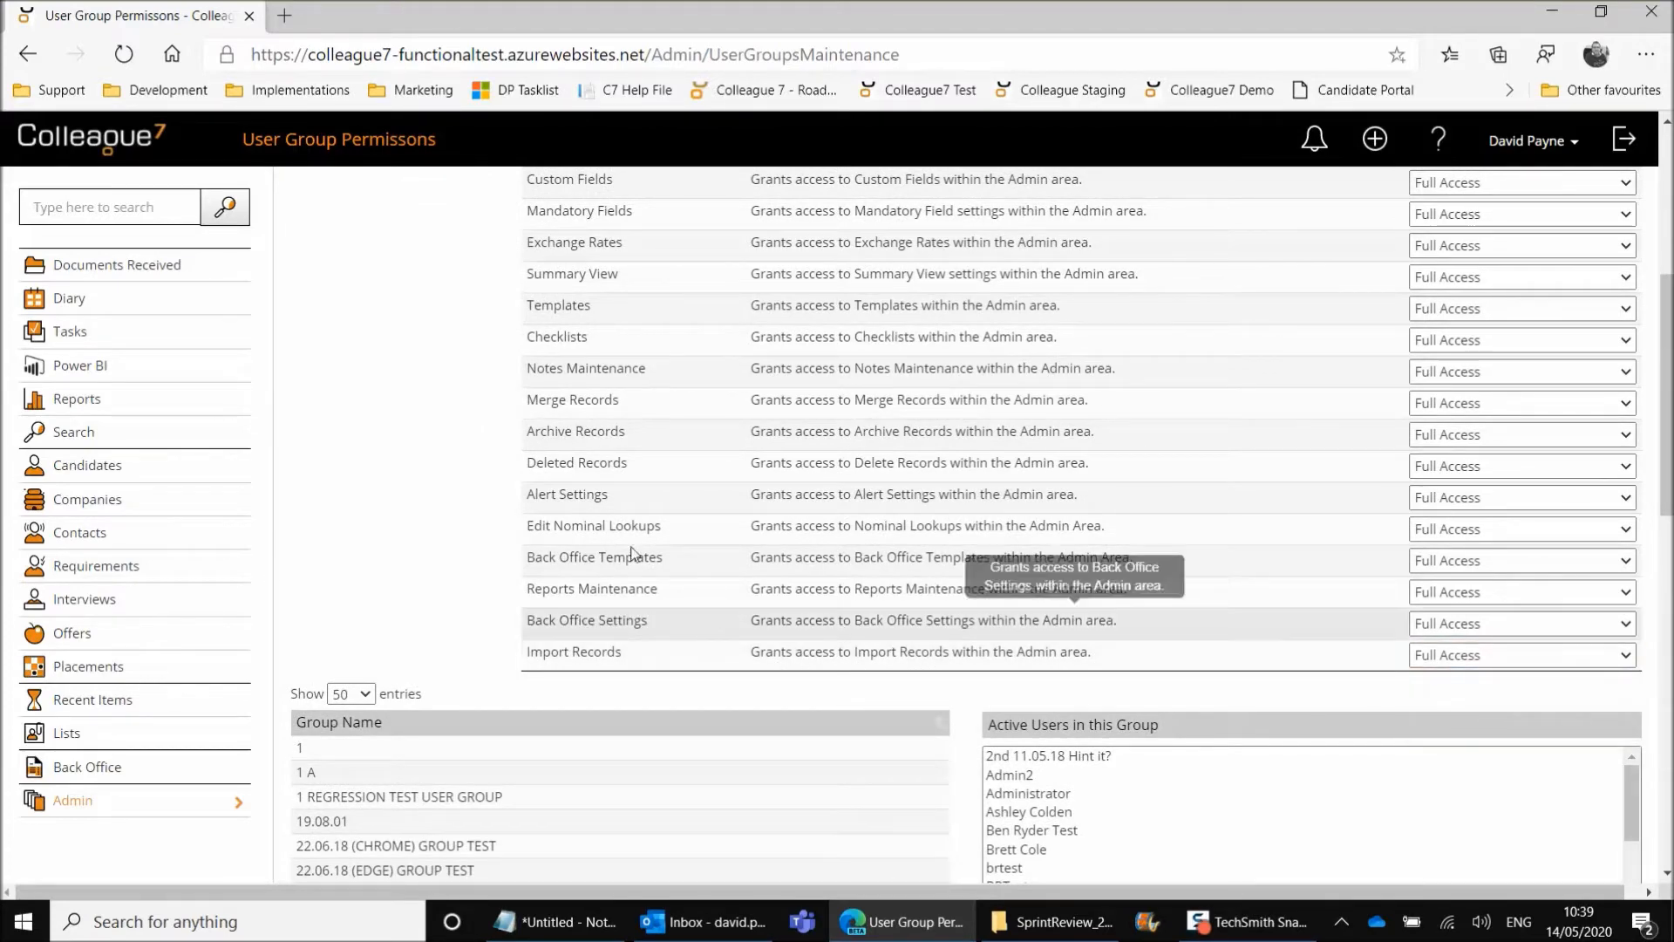
pyautogui.scroll(5, 436, 362)
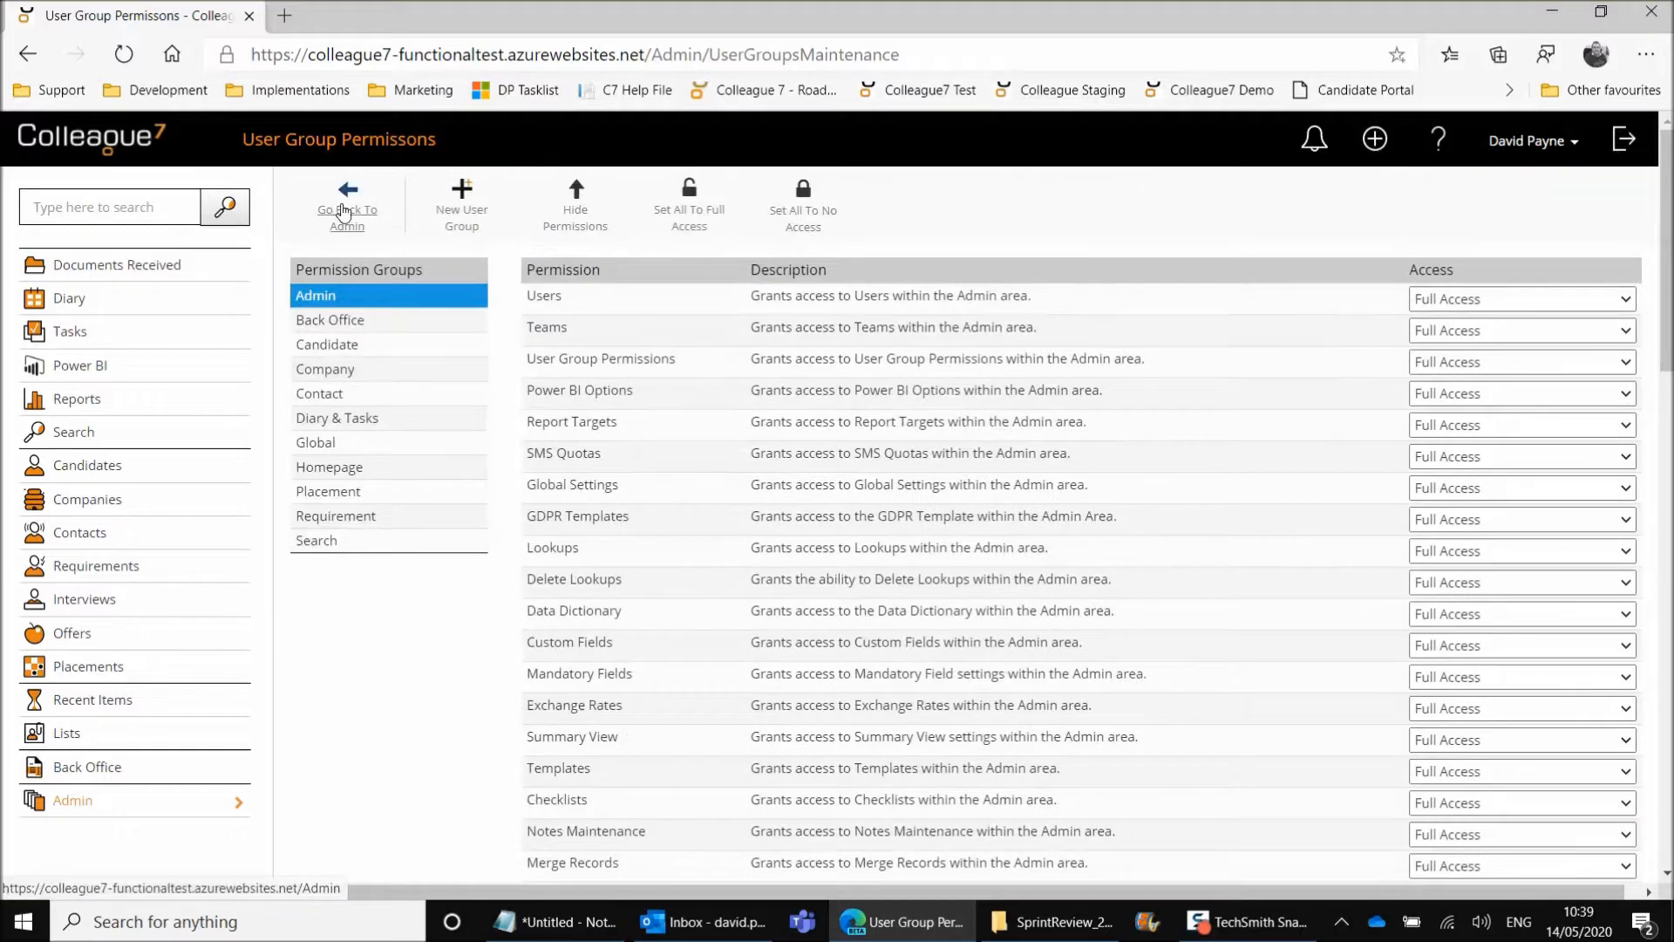
# Return to the Admin area, open Import Records and review the entity options, keeping Candidate selected
pyautogui.click(346, 211)
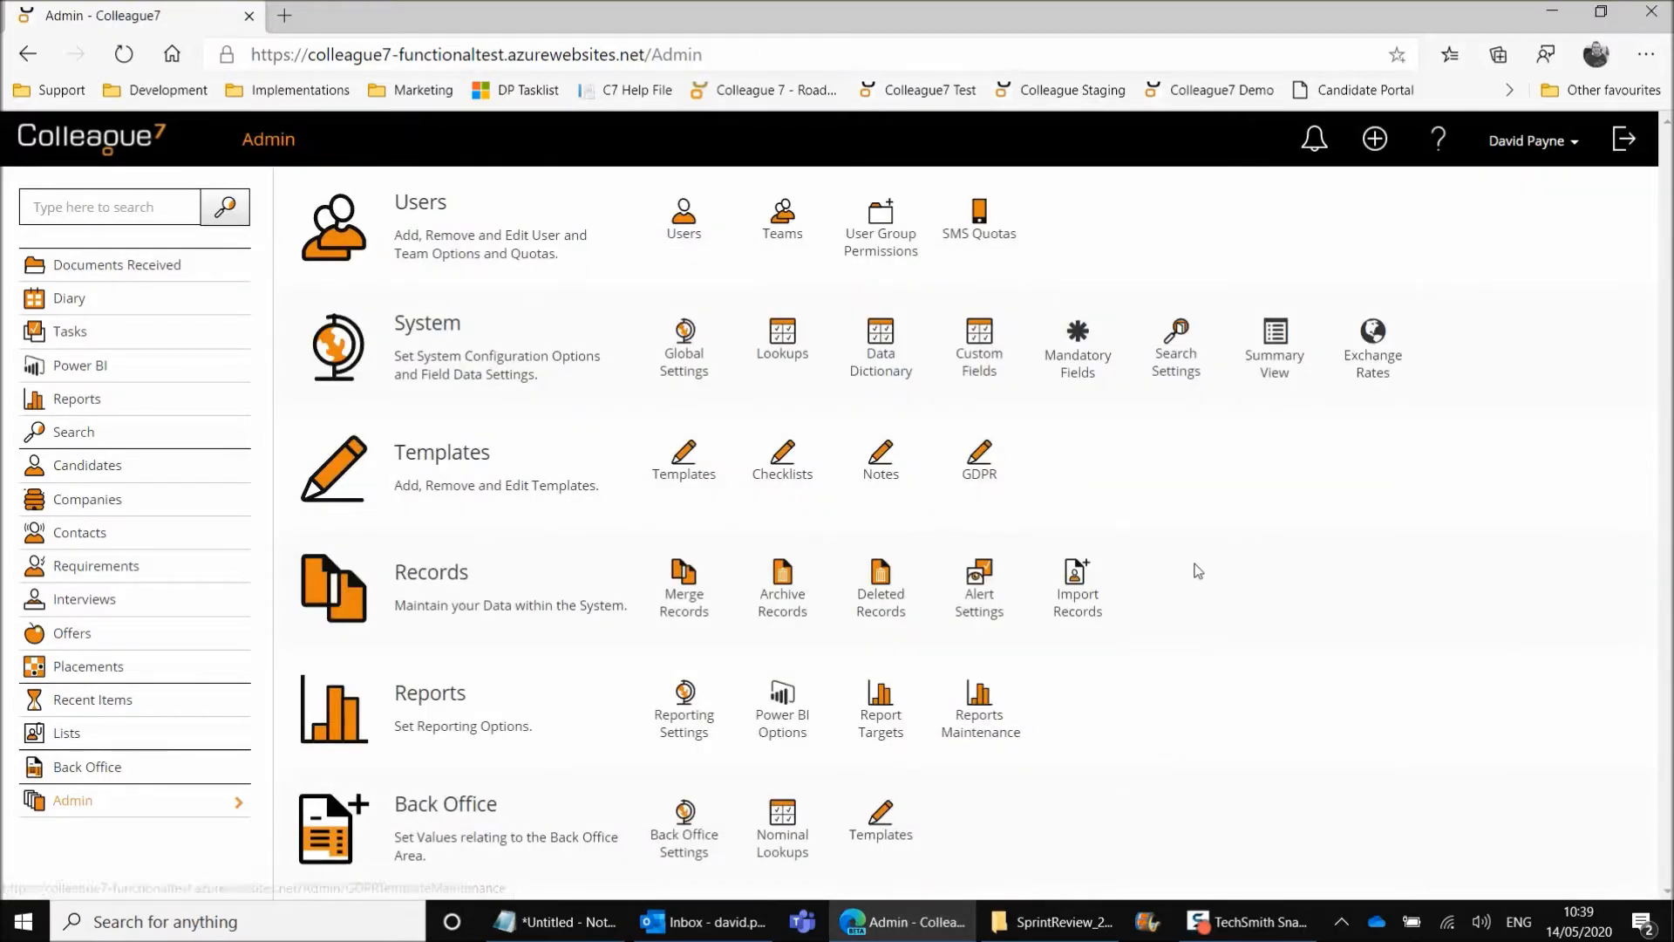
pyautogui.click(1079, 610)
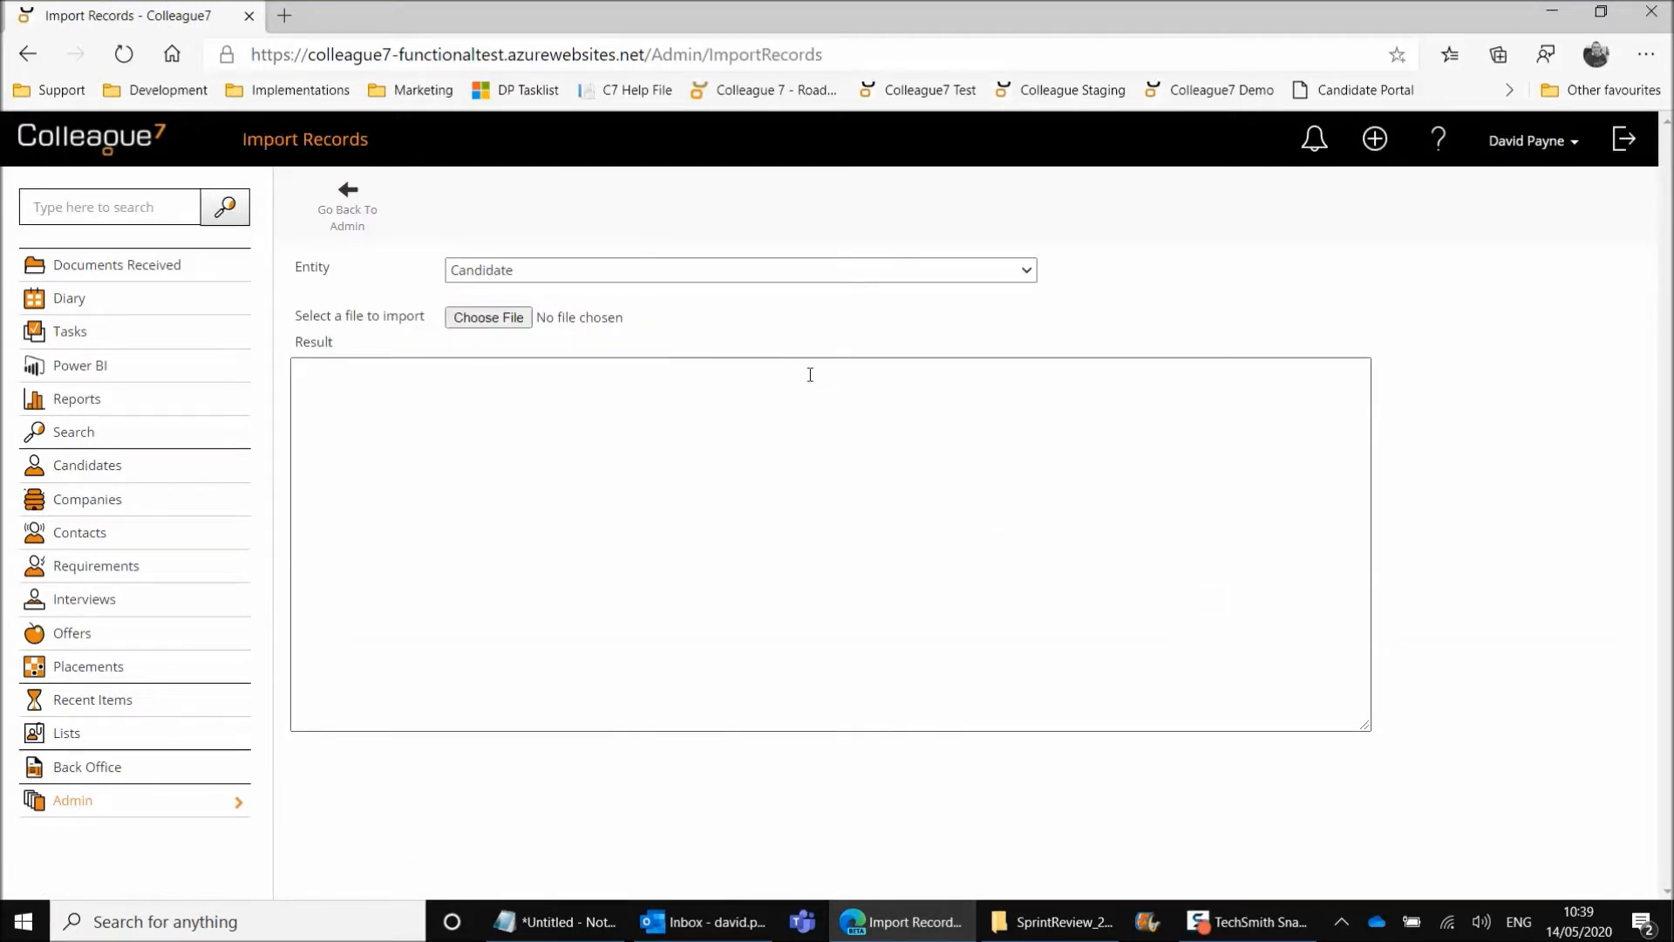
pyautogui.click(756, 270)
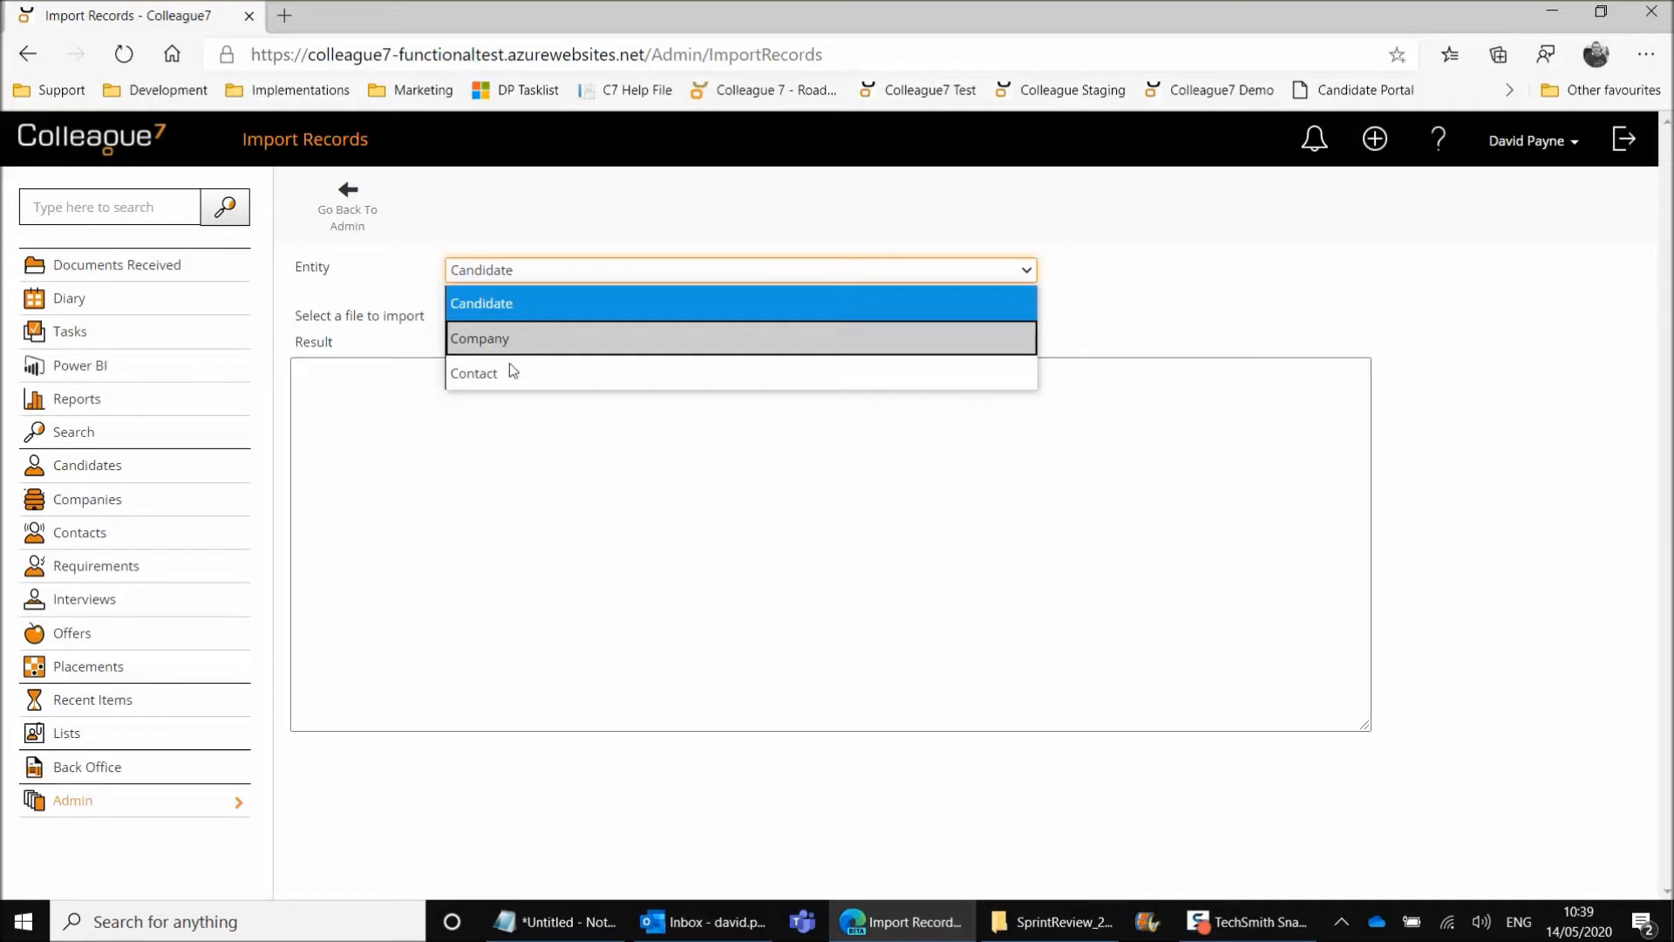
pyautogui.click(1145, 301)
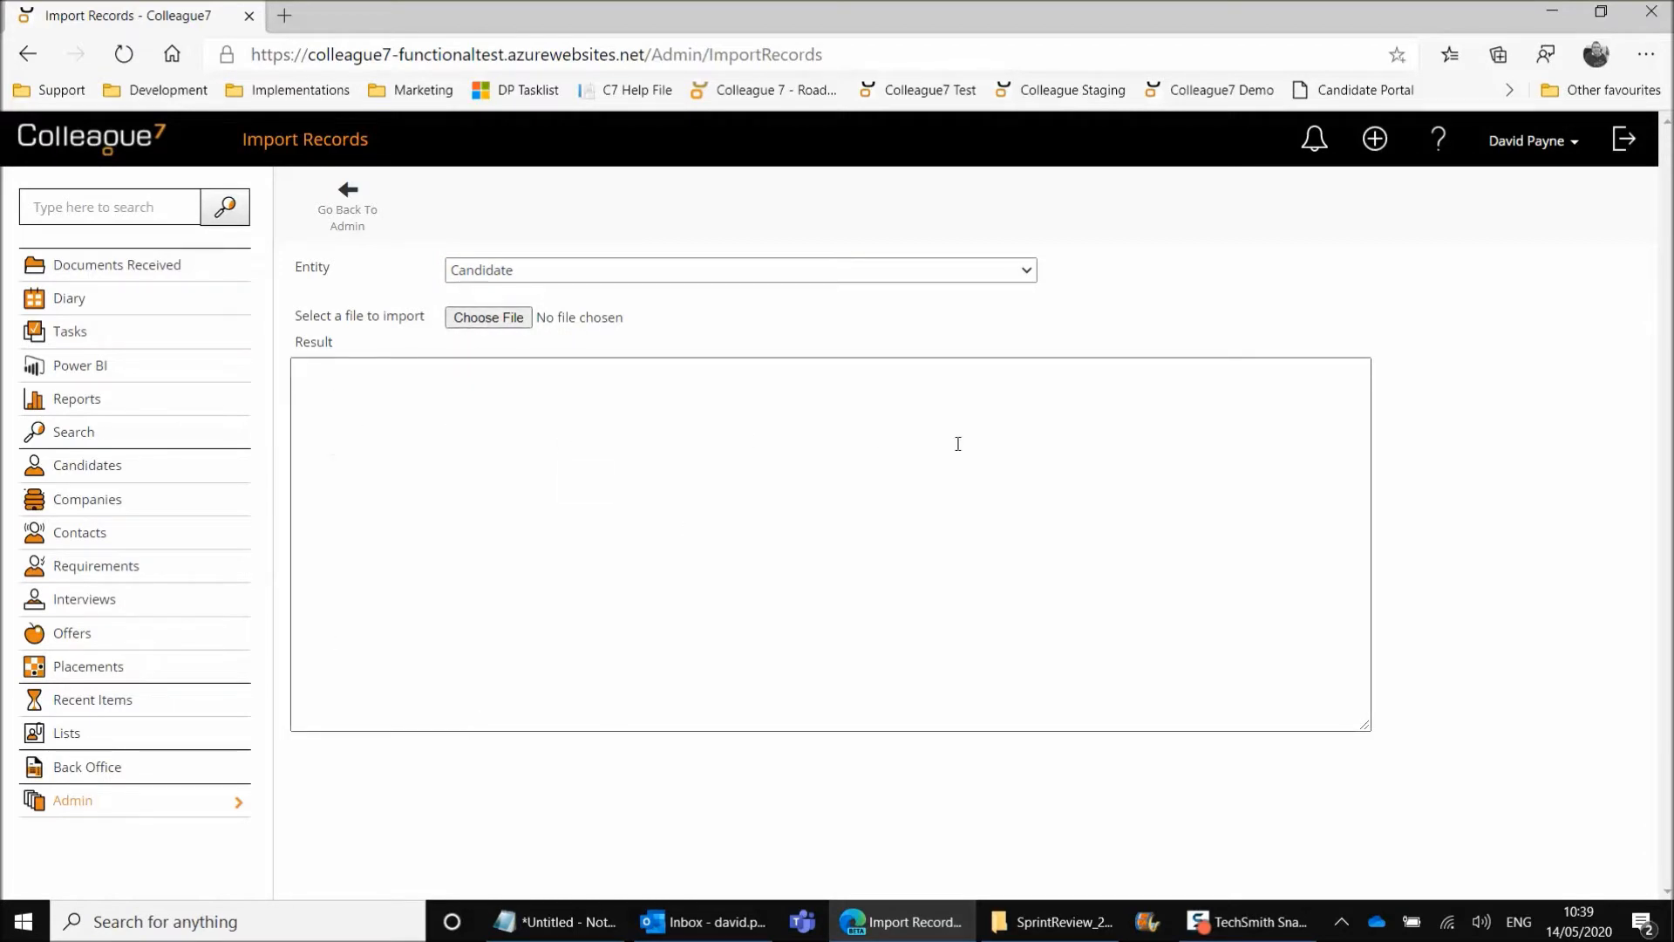
# Switch to the SprintReview_200501 folder, open ImportCandidatesTemplate - DemoExample in Excel and autofit all its column widths
pyautogui.click(1052, 922)
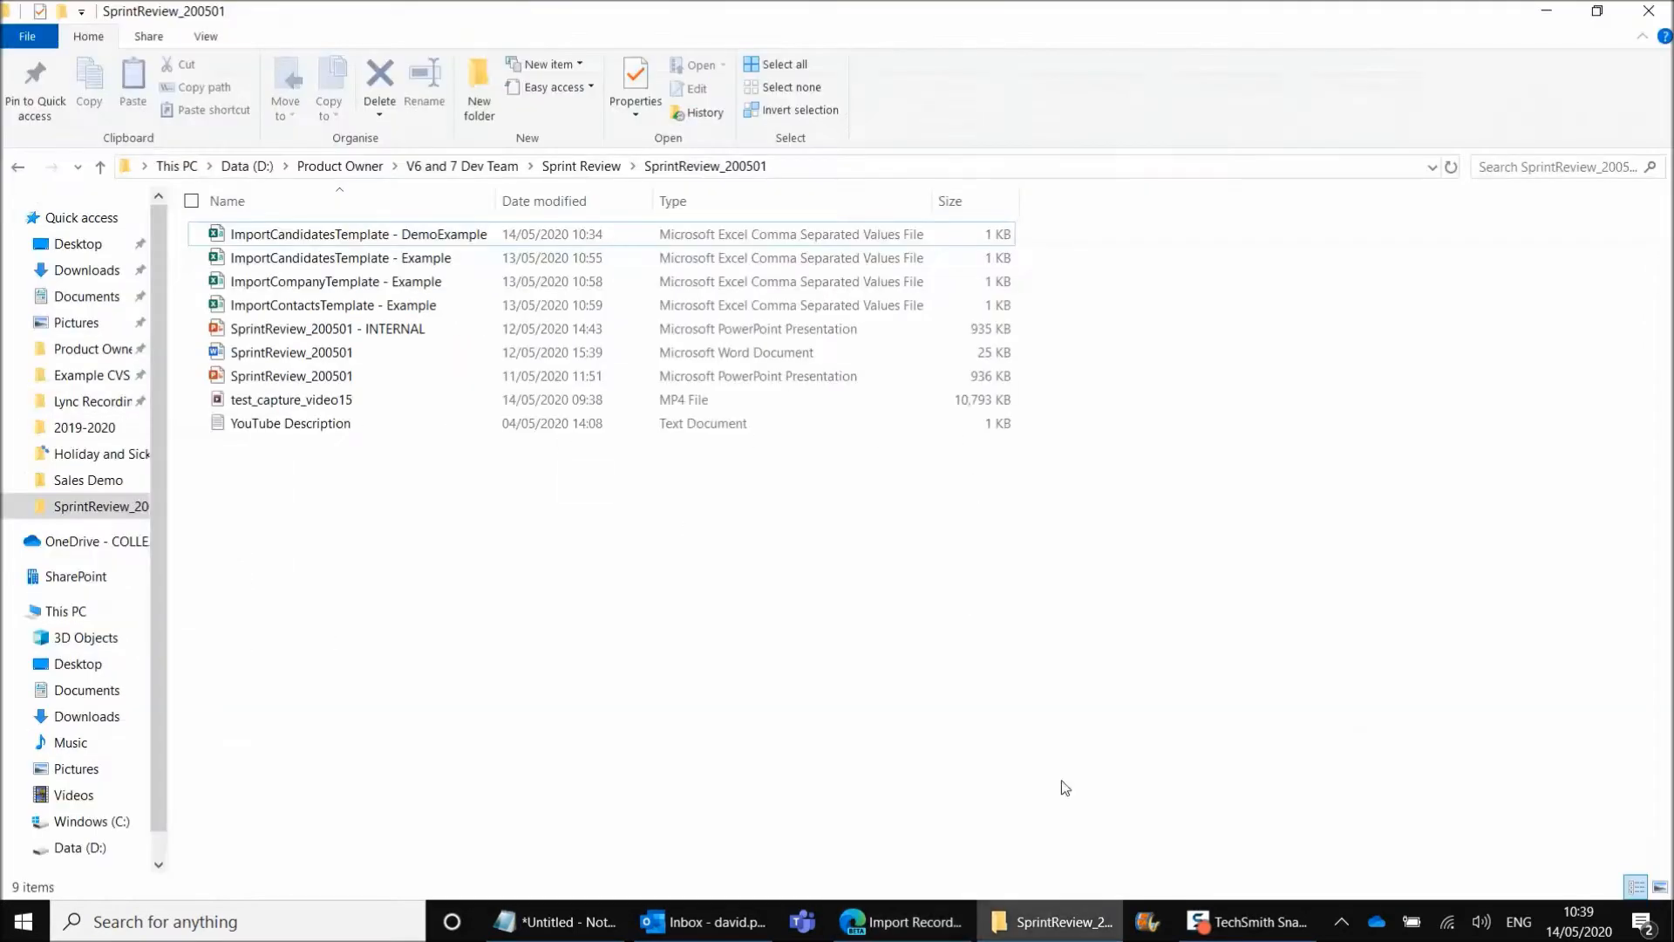
pyautogui.click(478, 240)
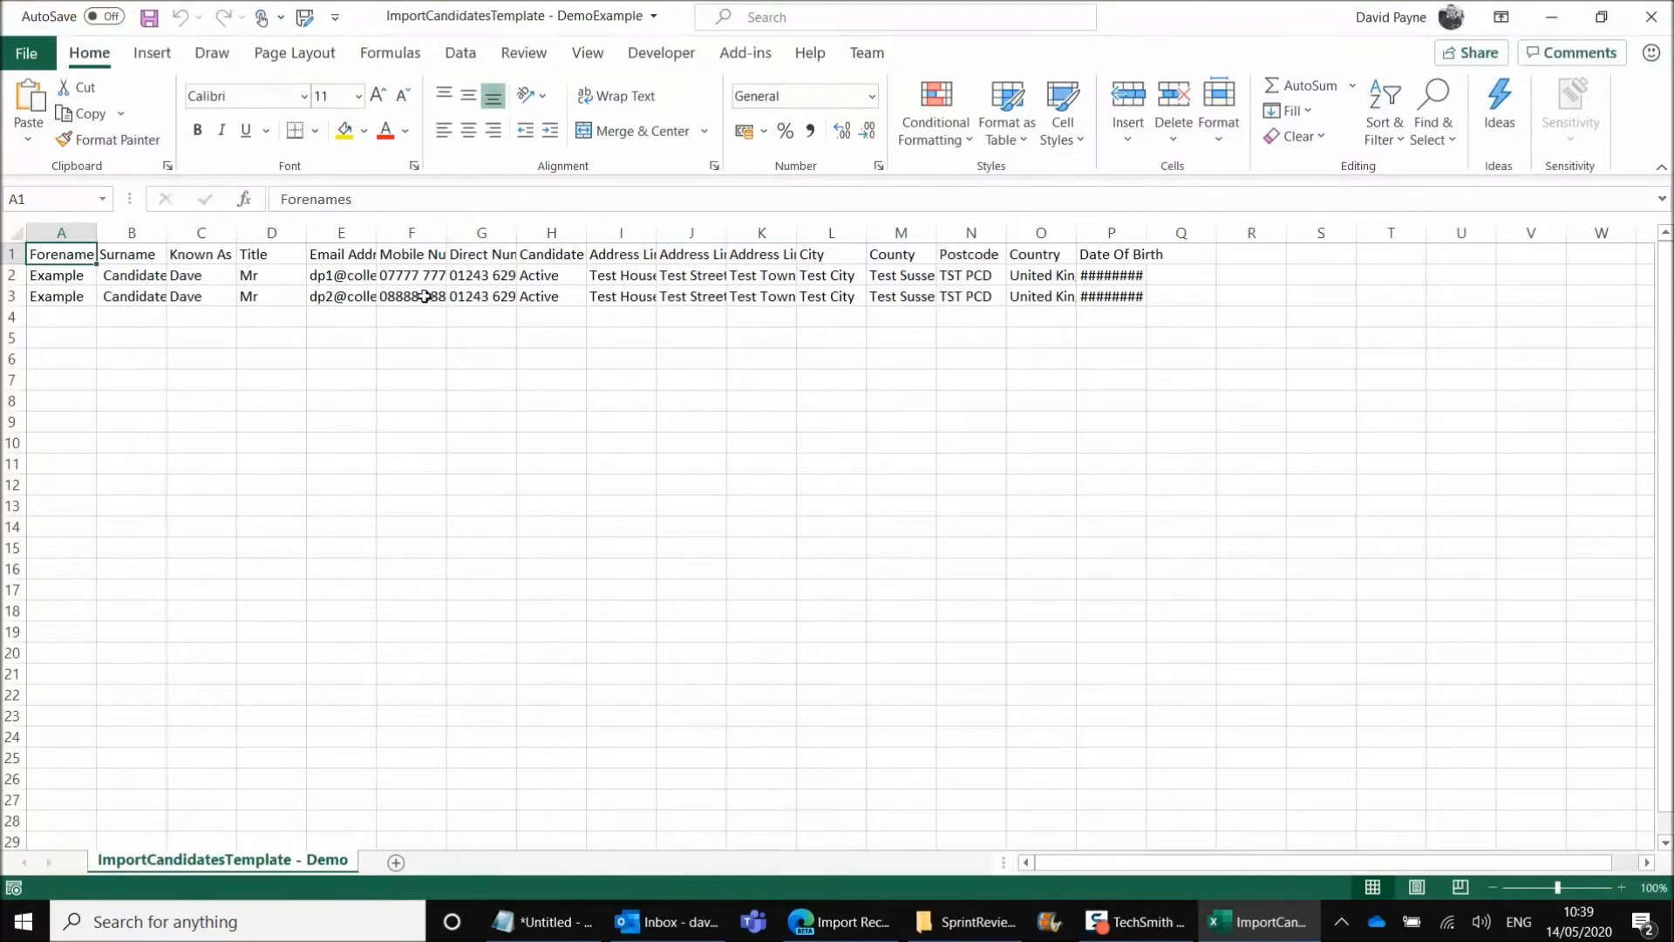
pyautogui.click(12, 226)
pyautogui.doubleClick(95, 232)
pyautogui.click(277, 339)
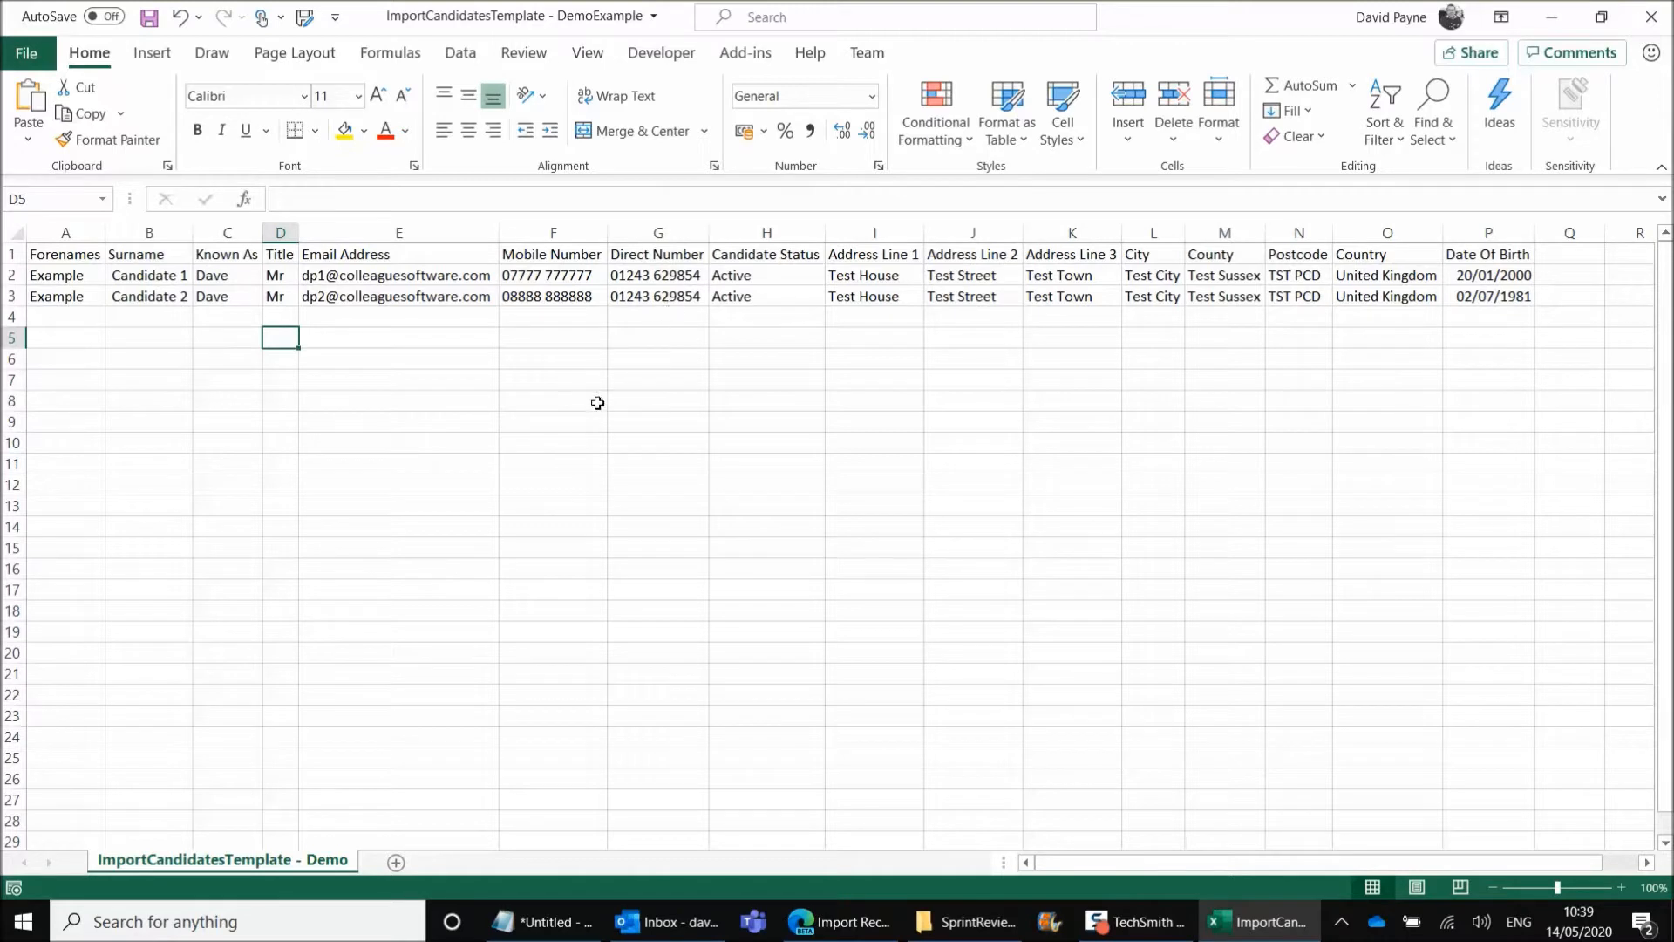
# Examine the first candidate's row across the name, title, candidate status, address and county fields
pyautogui.click(35, 275)
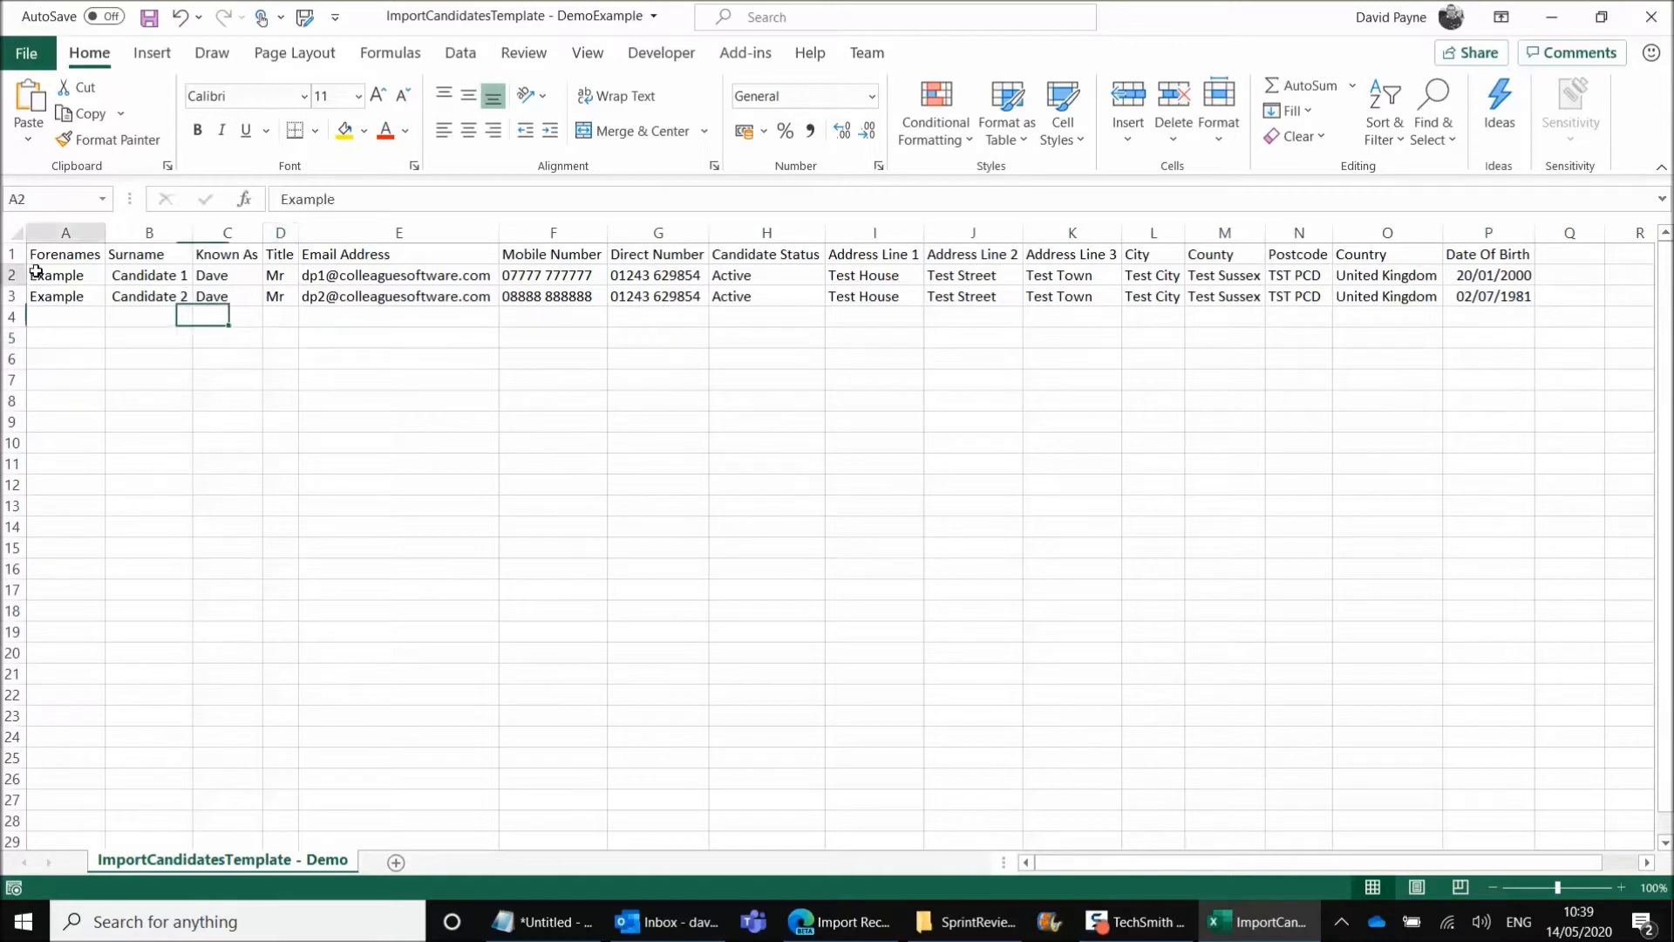
pyautogui.click(151, 277)
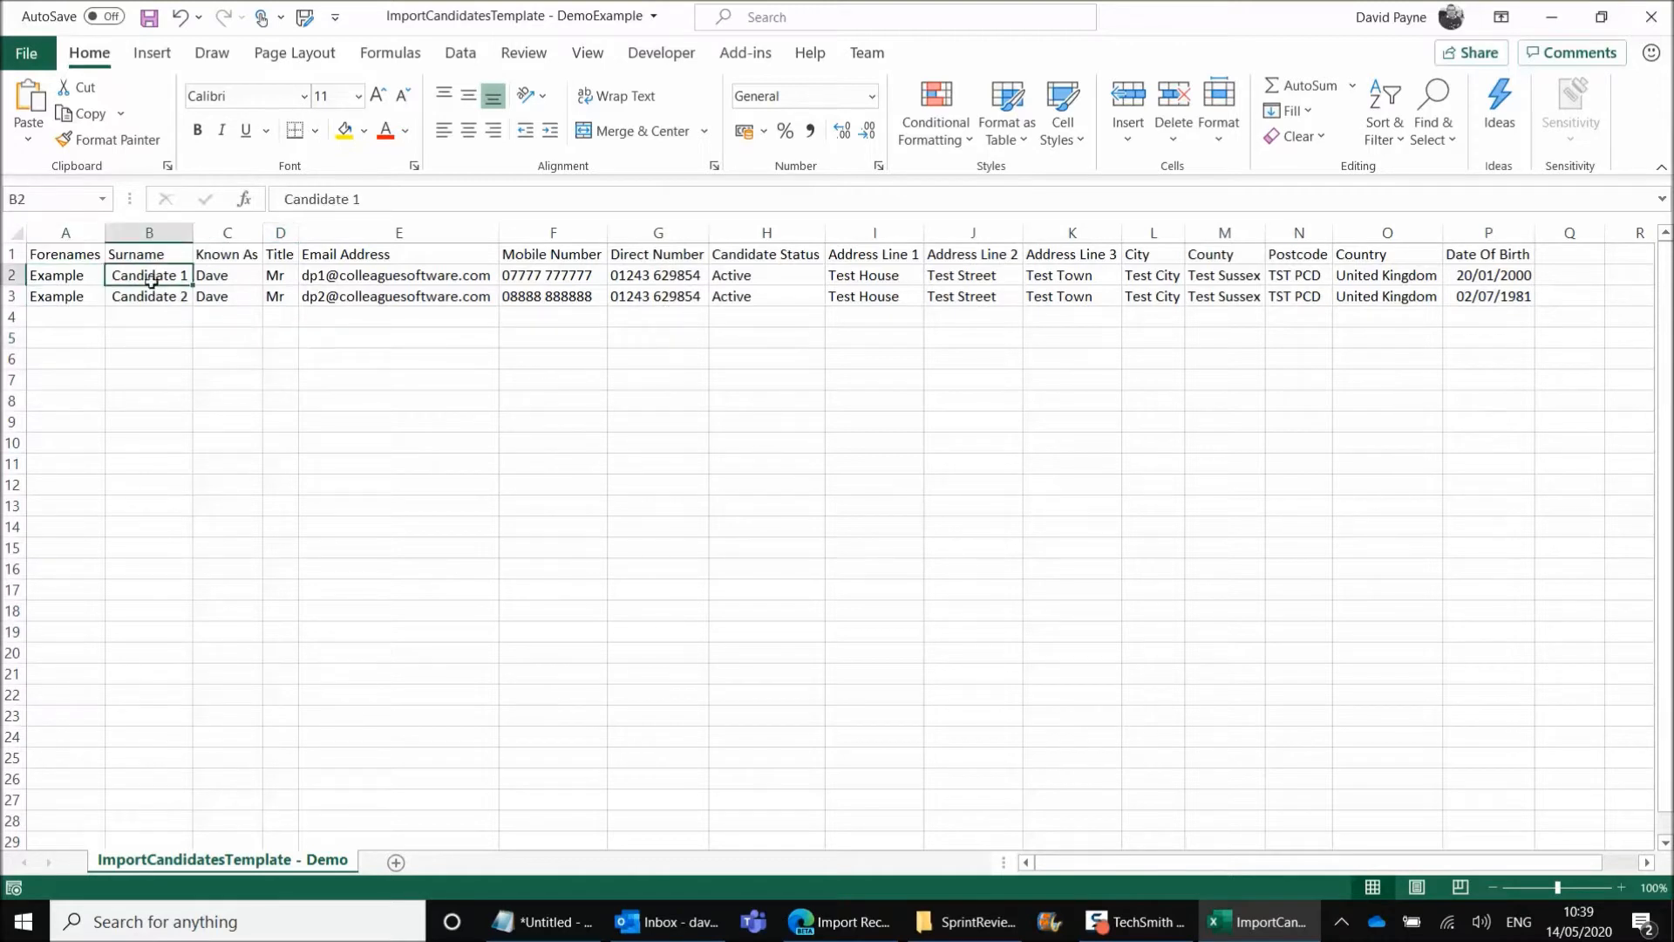
pyautogui.click(275, 275)
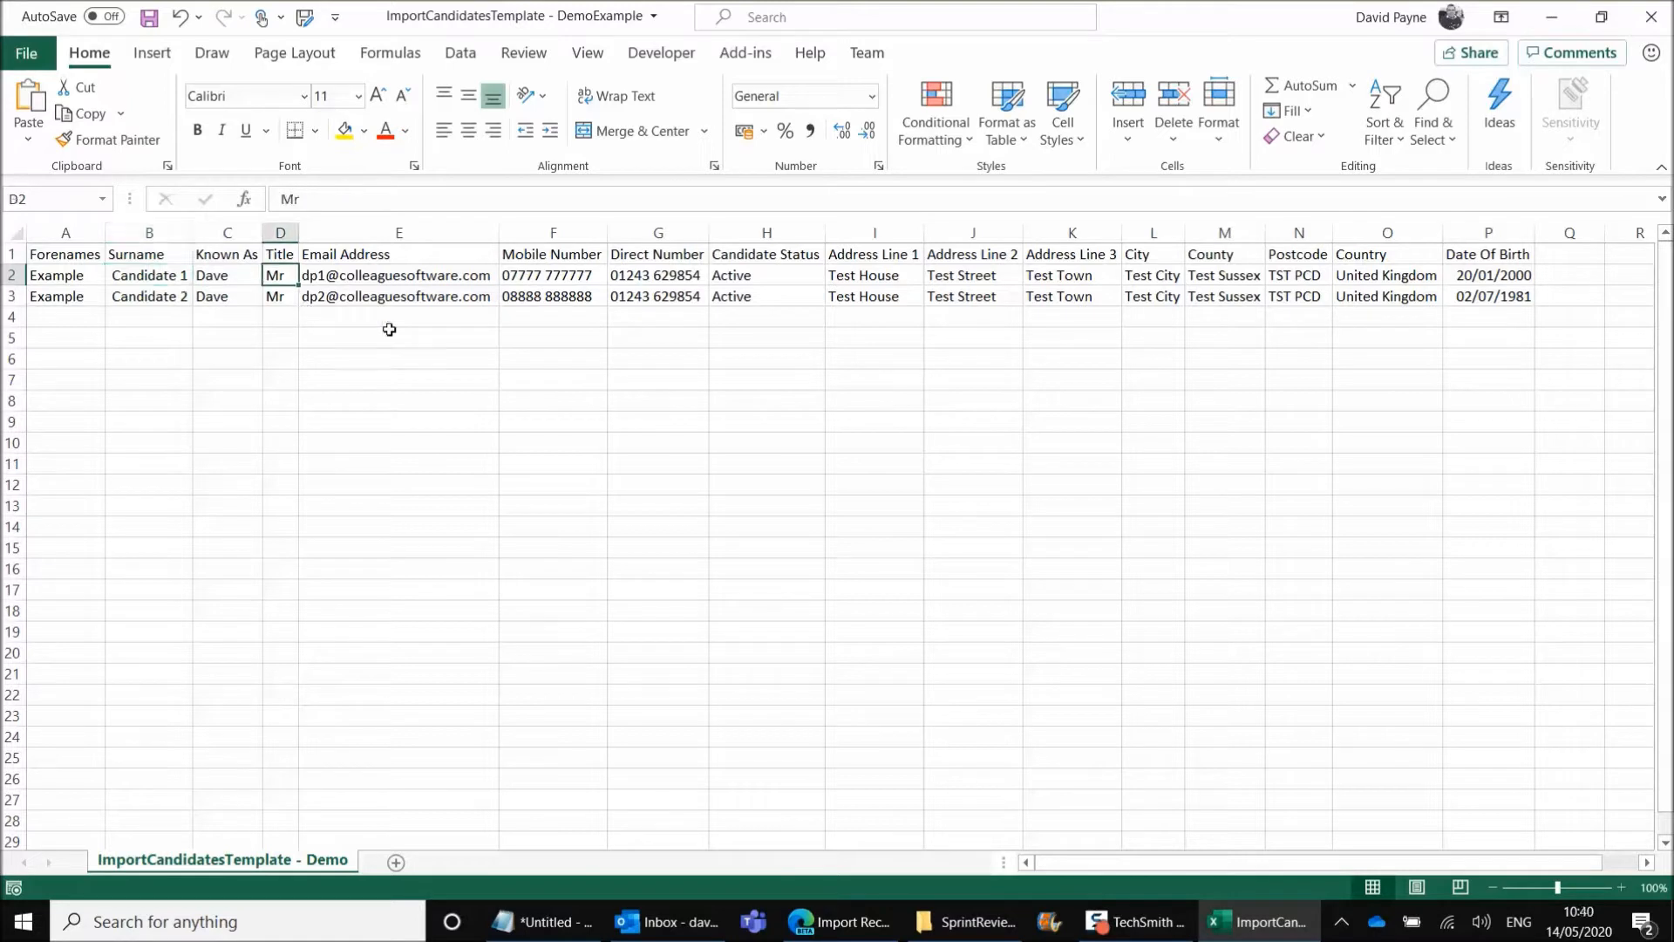
pyautogui.click(761, 277)
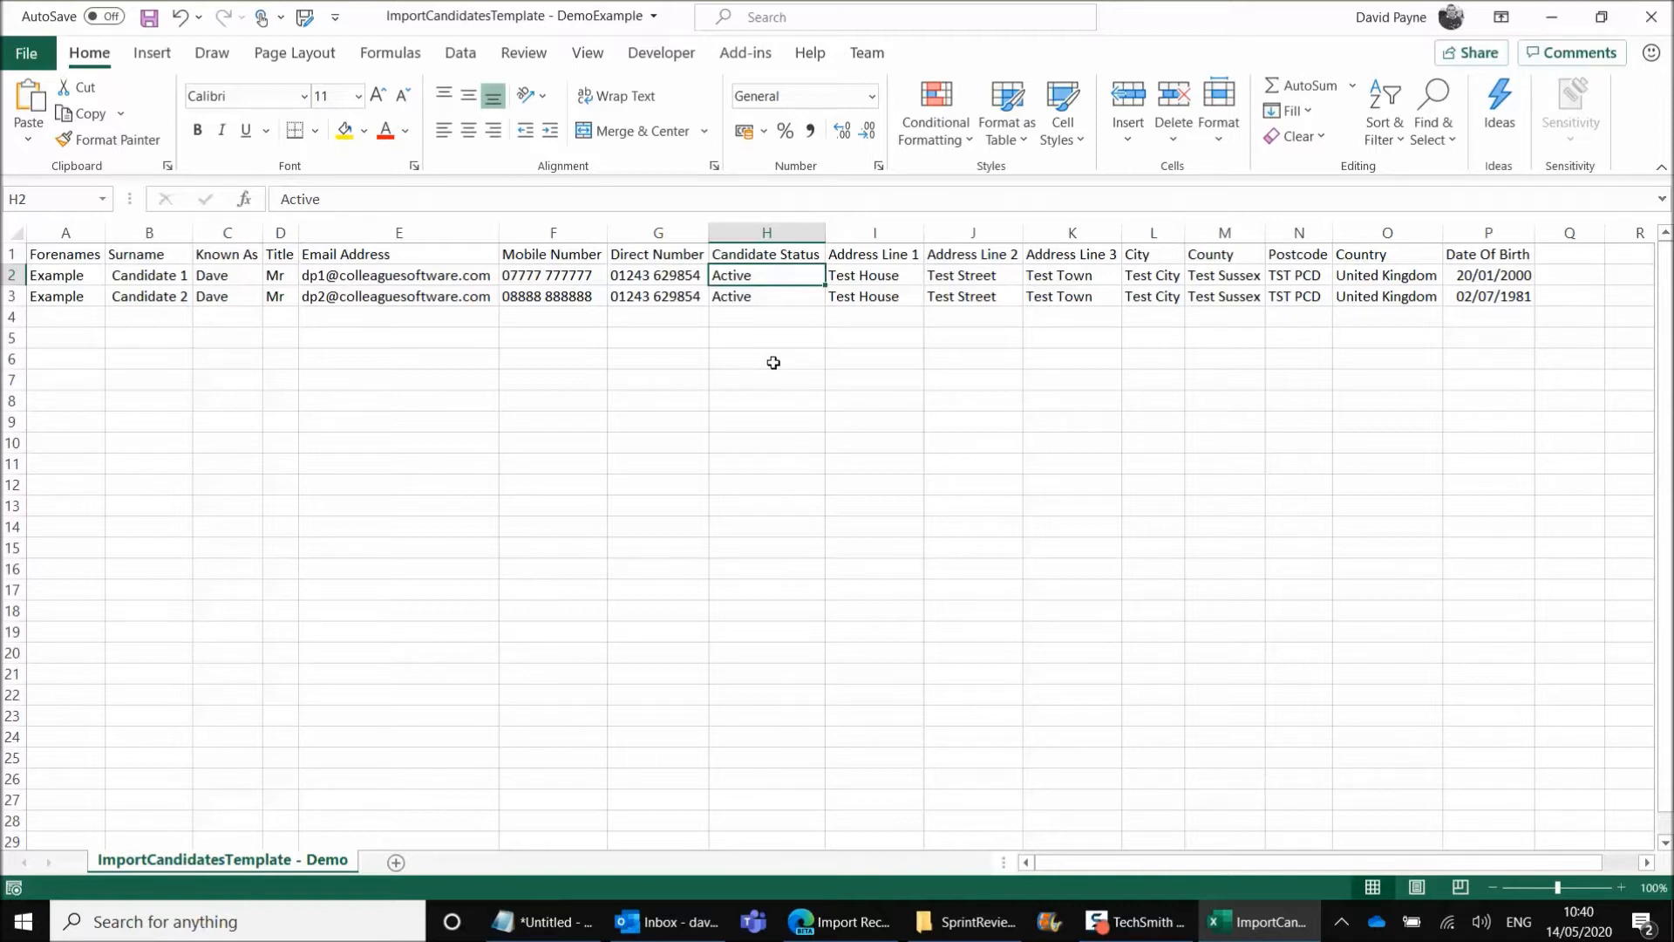
pyautogui.click(876, 278)
pyautogui.click(976, 277)
pyautogui.click(1077, 275)
pyautogui.click(1198, 278)
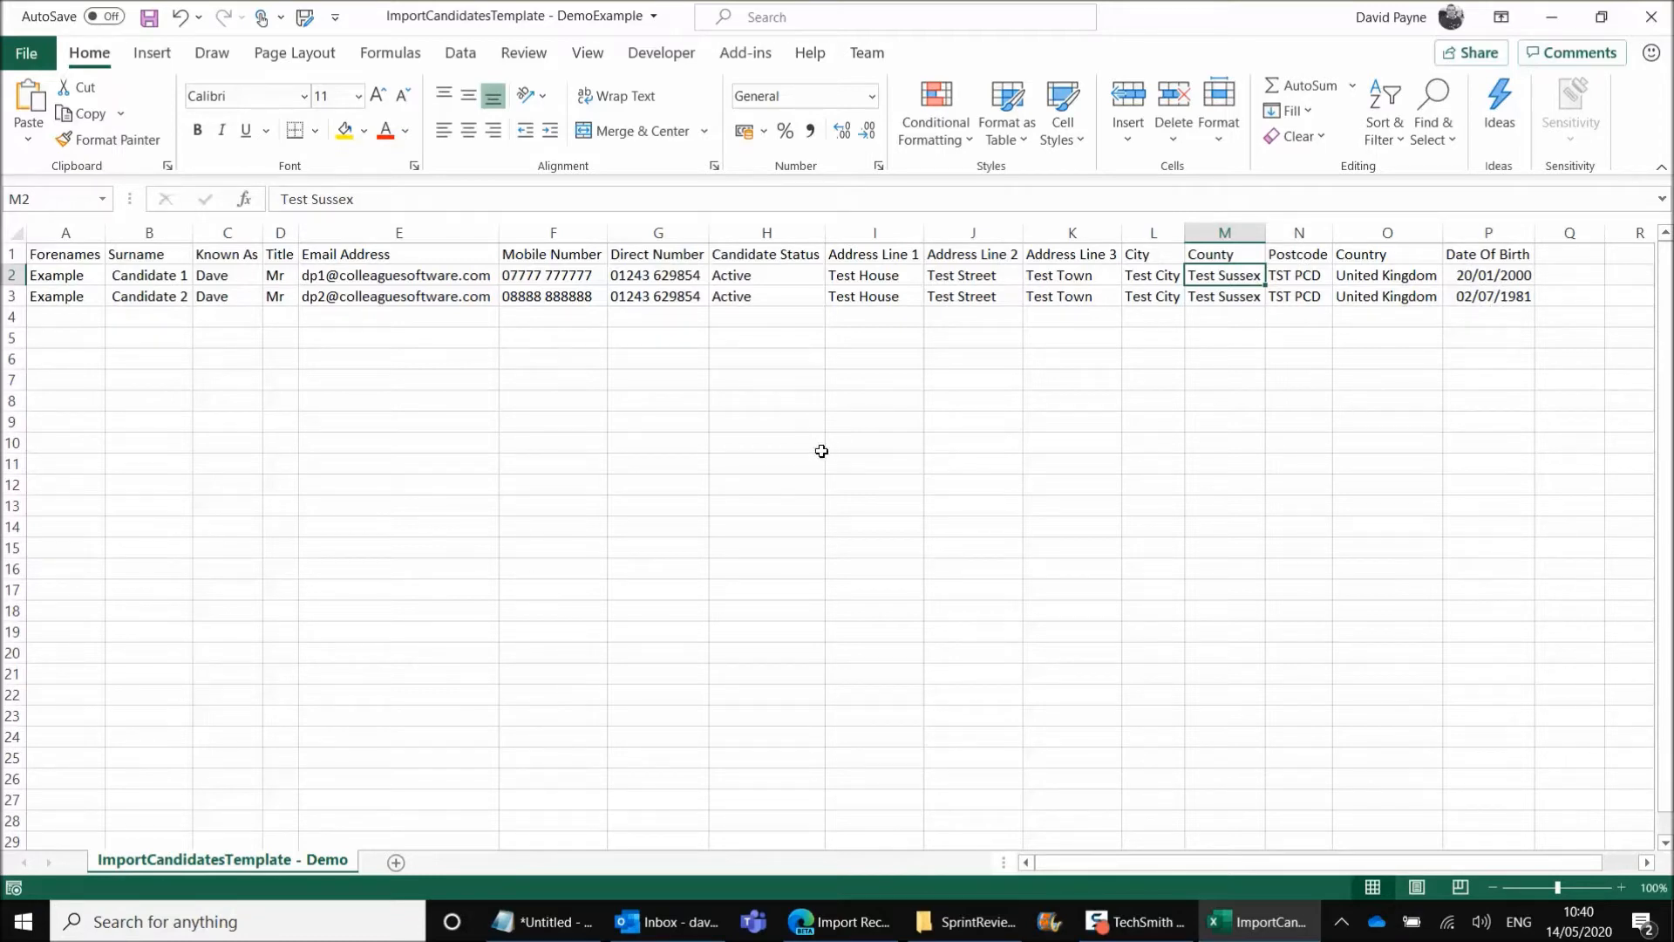
# View the raw comma-separated text of ImportCandidatesTemplate - DemoExample in Notepad, close it and return to the Excel workbook
pyautogui.click(965, 921)
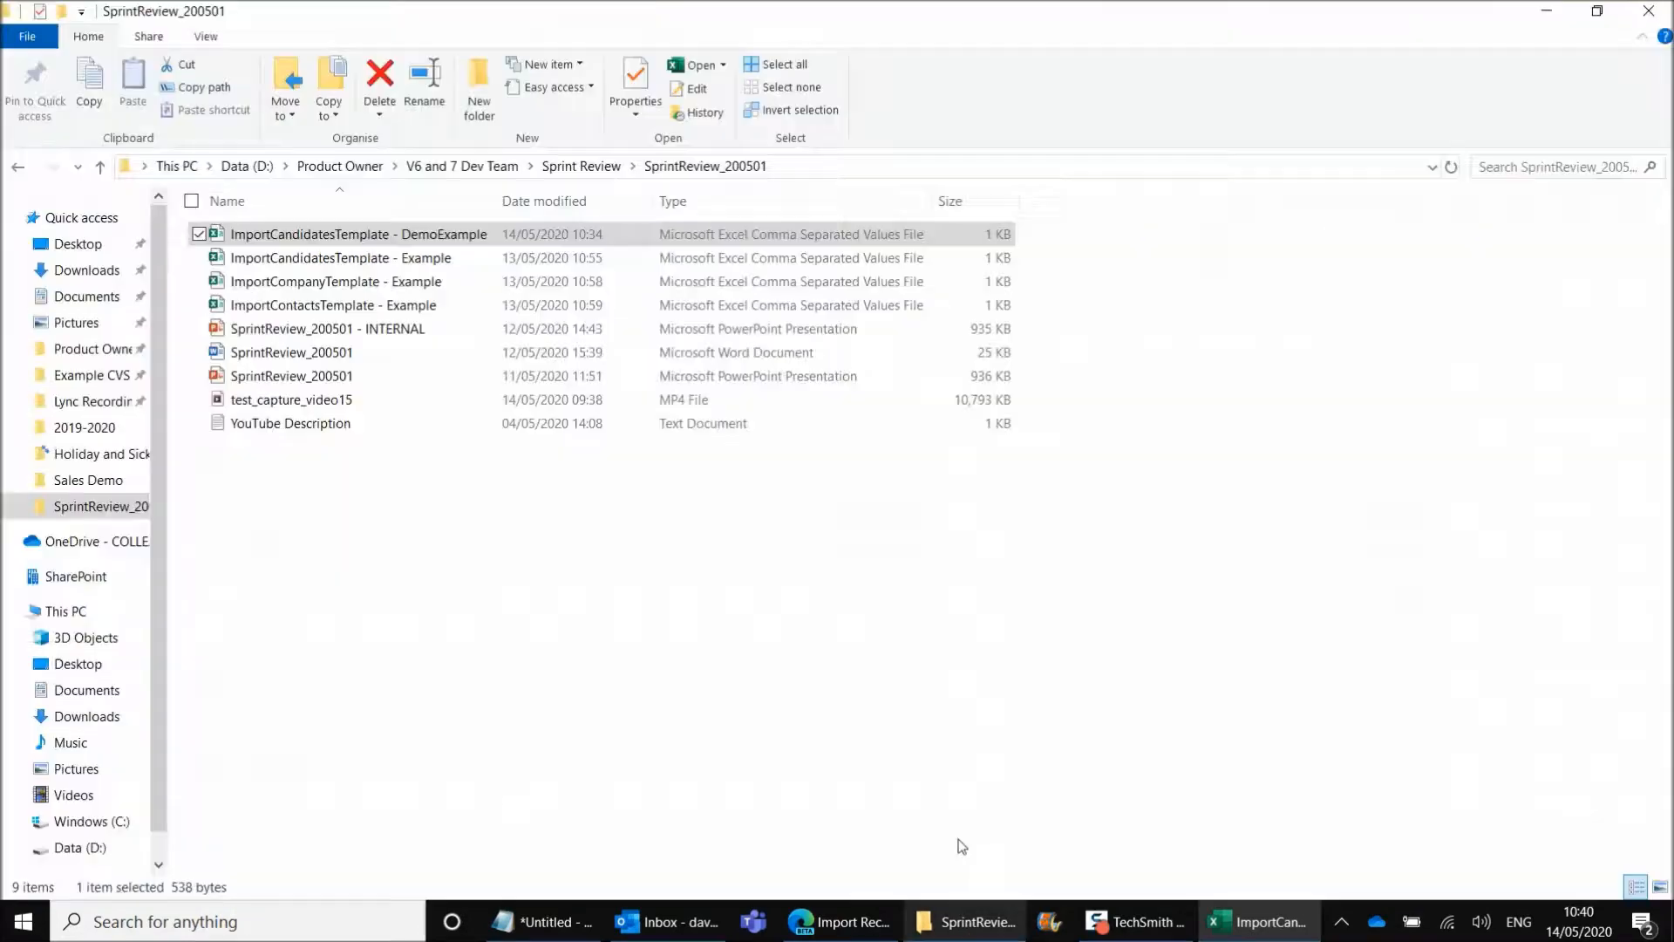
pyautogui.rightClick(385, 236)
pyautogui.click(357, 304)
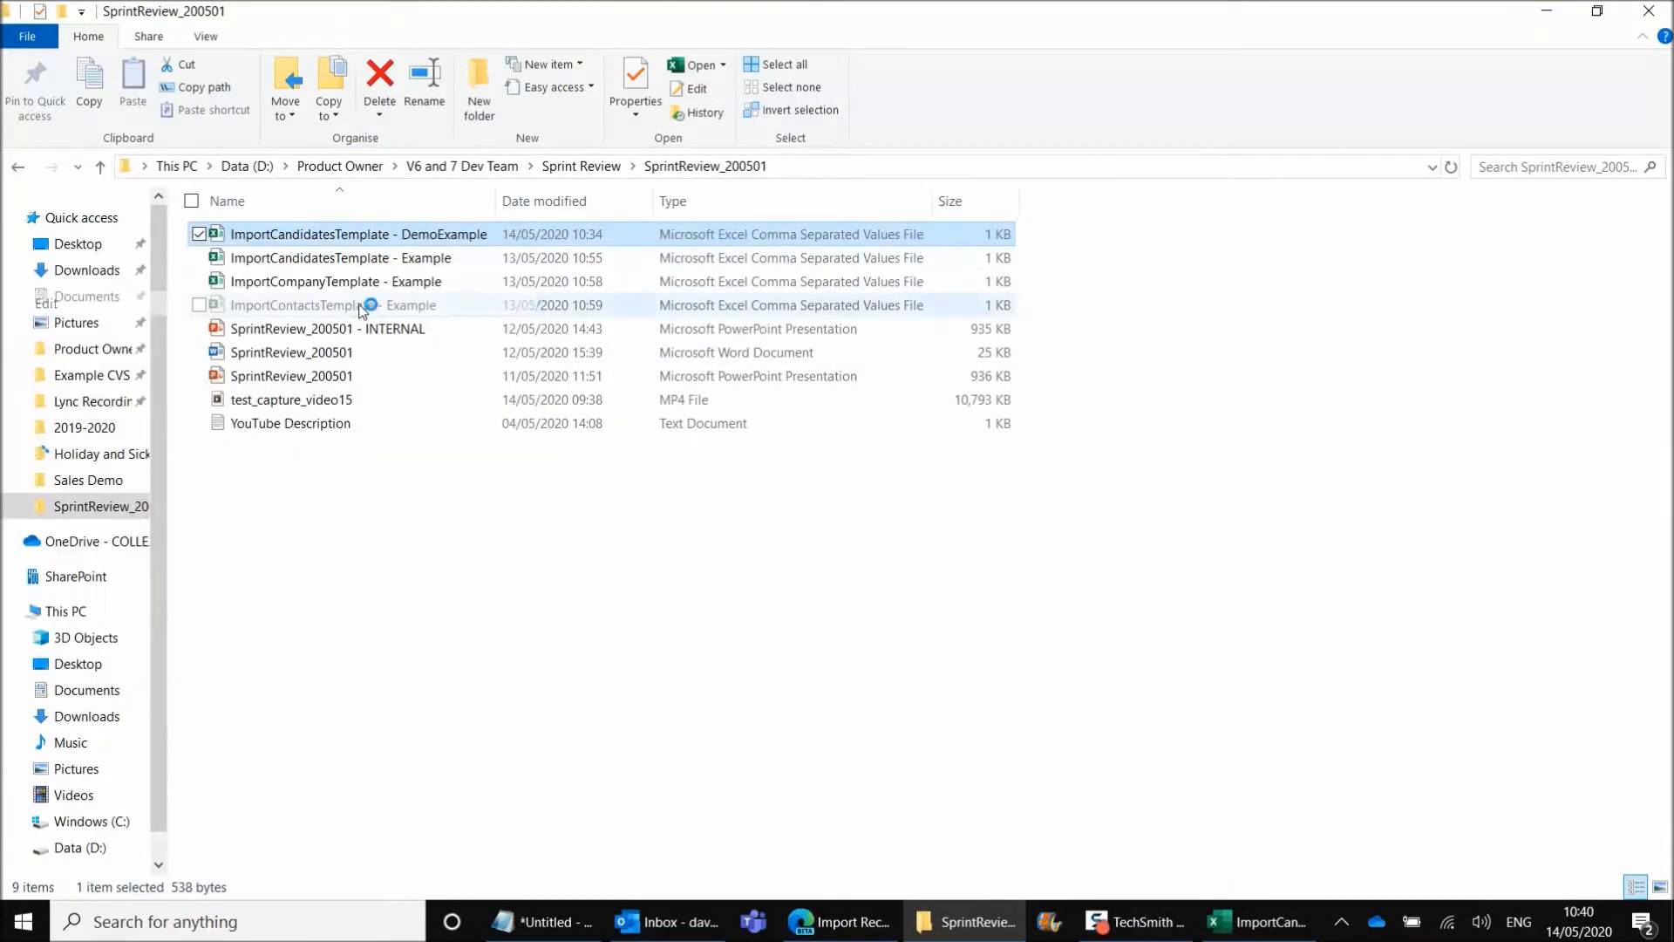
pyautogui.moveTo(1102, 452); pyautogui.dragTo(1181, 456)
pyautogui.click(1214, 478)
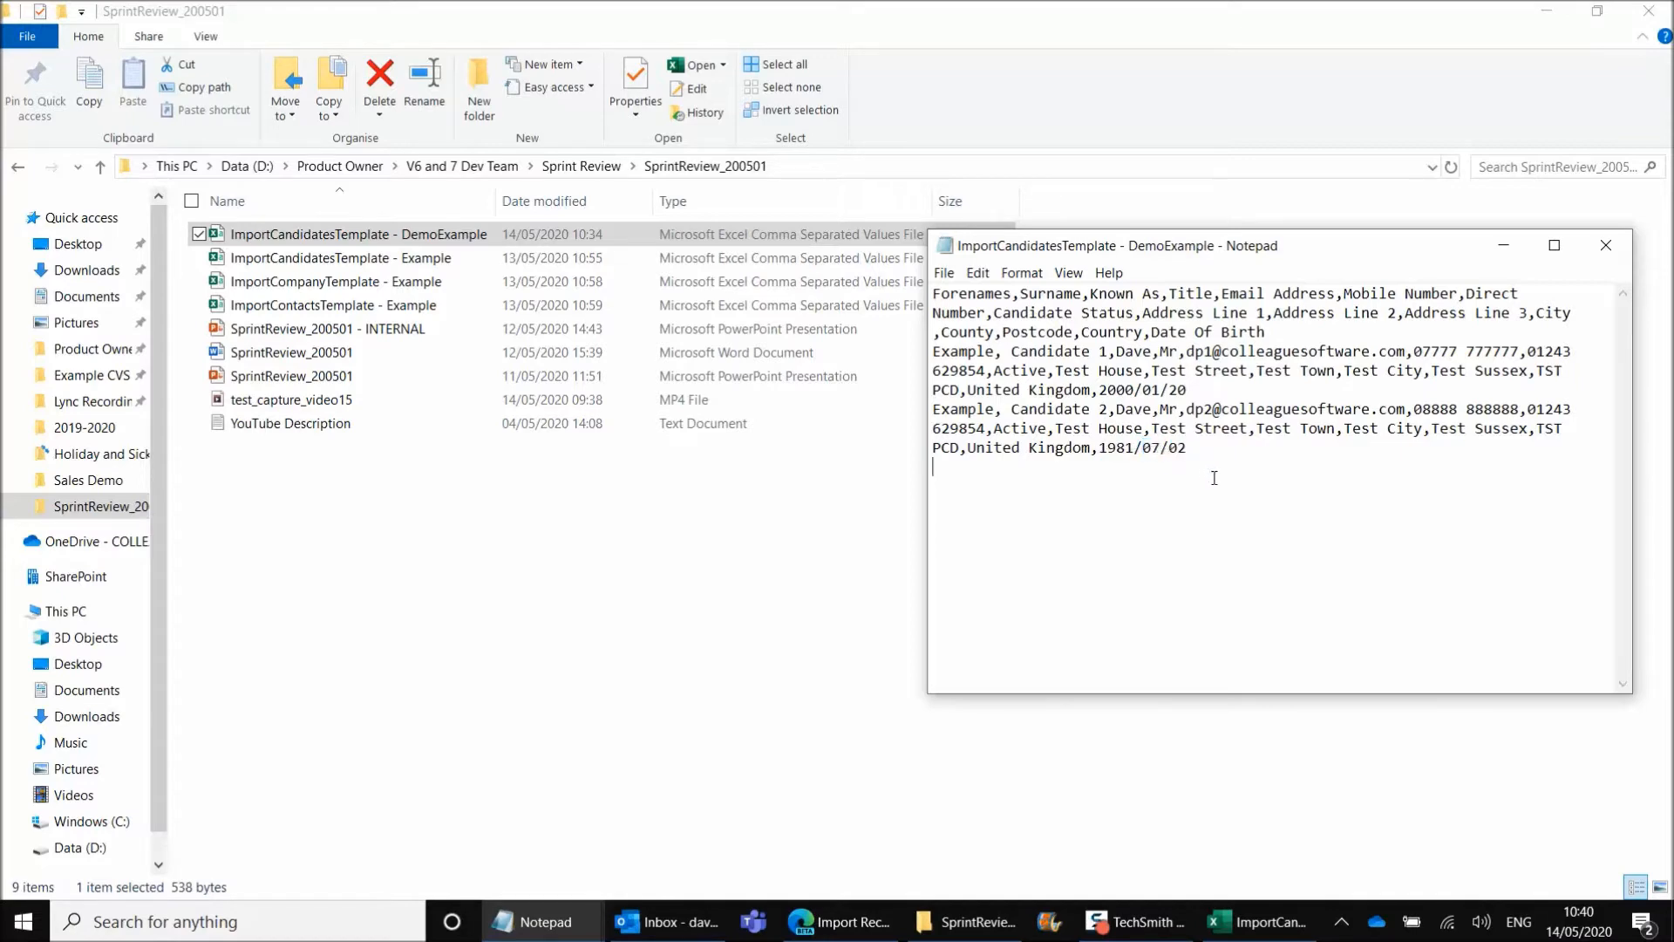
pyautogui.click(1615, 239)
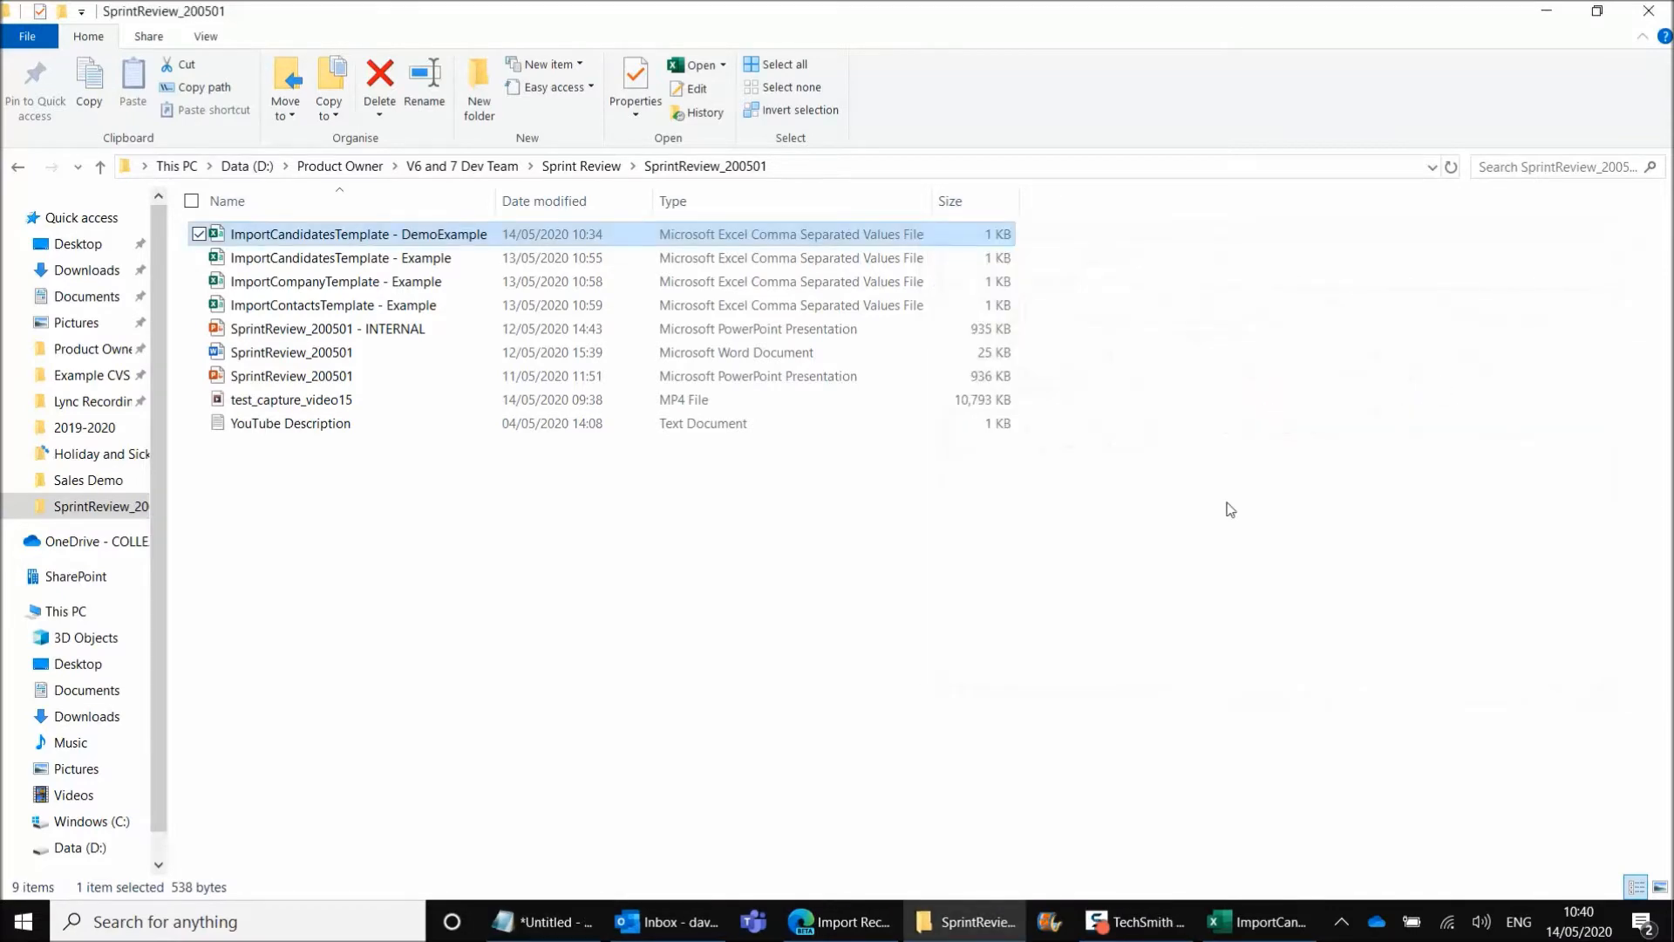
pyautogui.click(1263, 926)
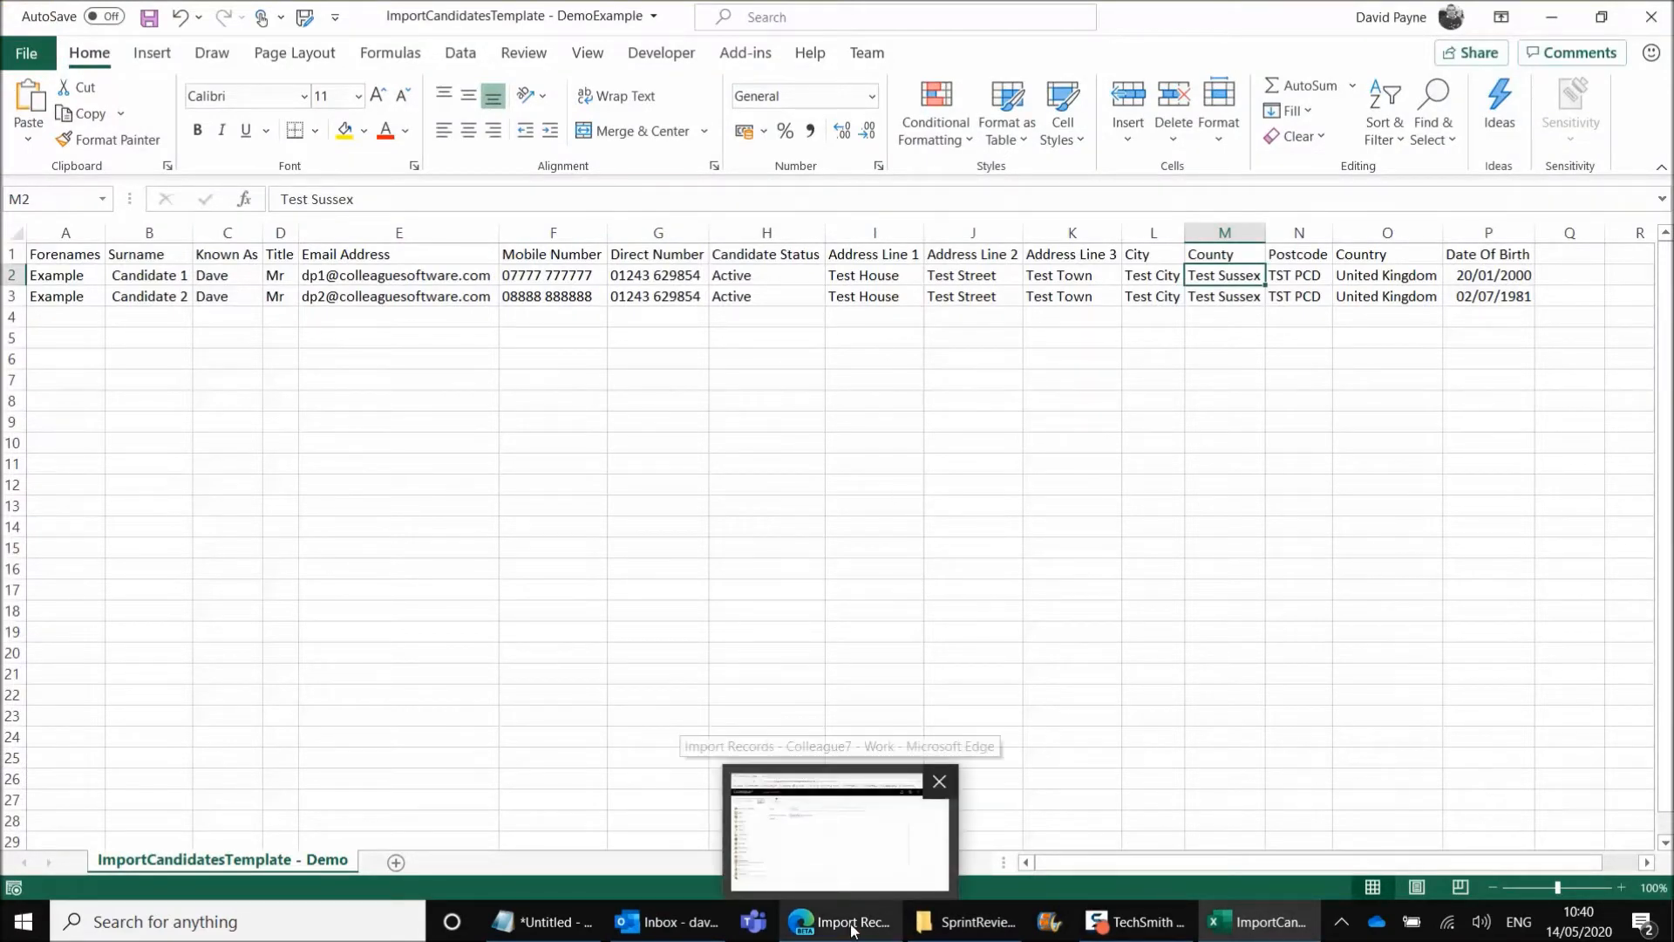
# Switch to Colleague7 in the browser, open the Data Dictionary from Admin and filter it to the Candidate entity
pyautogui.click(841, 824)
pyautogui.click(348, 199)
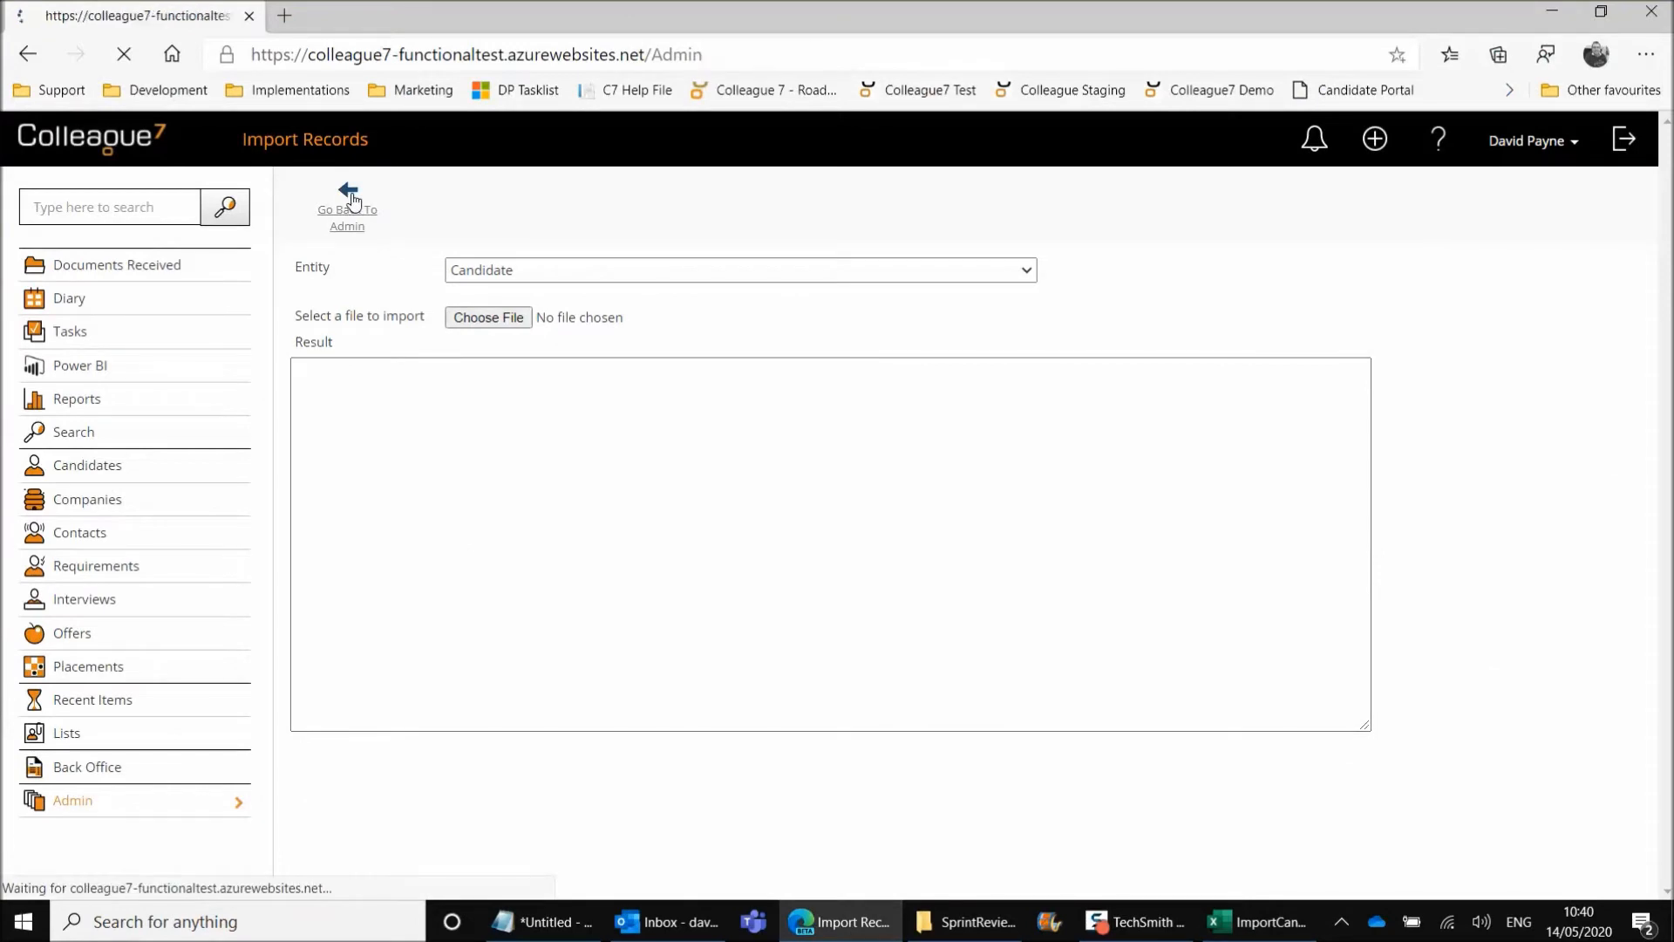
pyautogui.click(883, 370)
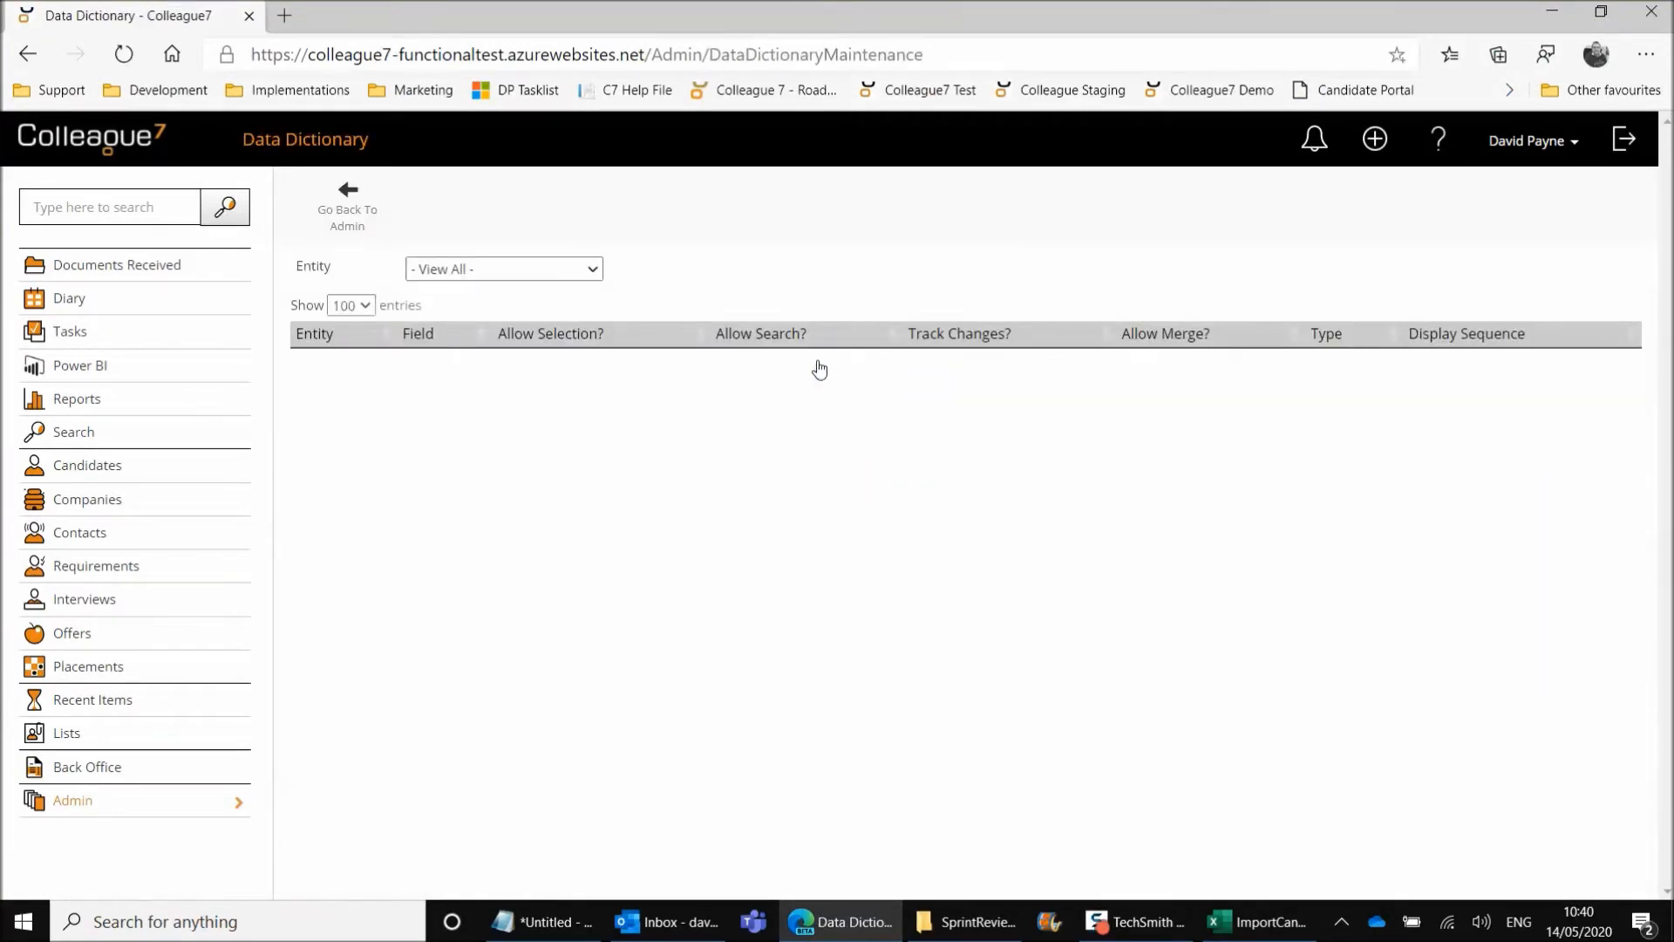
pyautogui.click(592, 270)
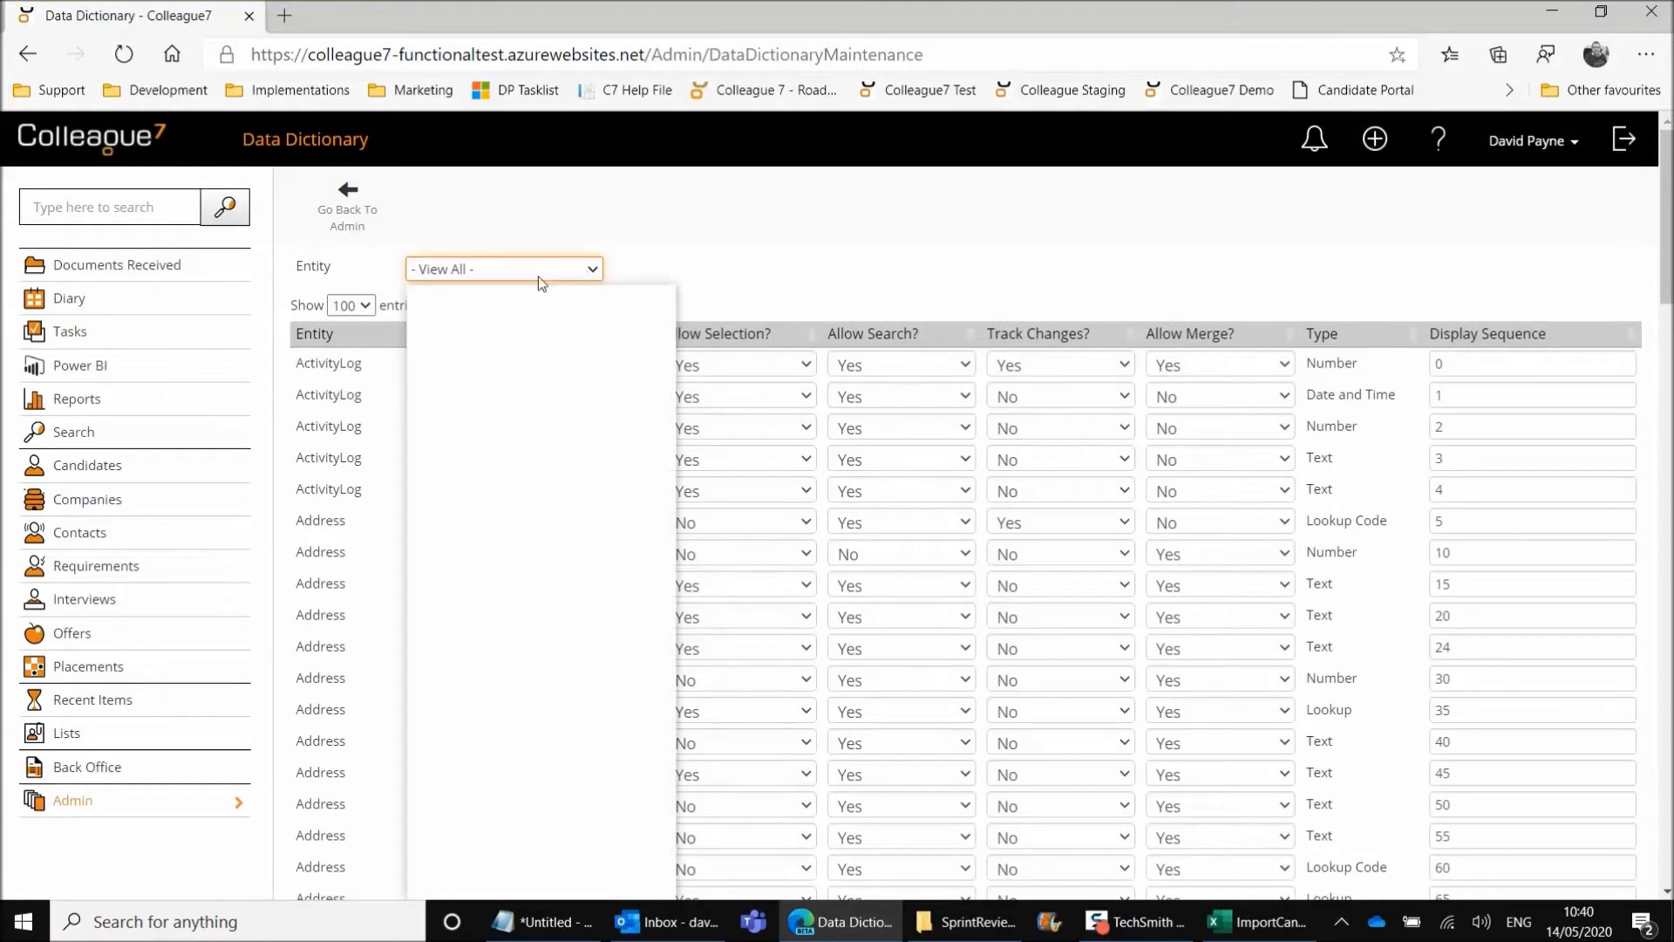
pyautogui.click(488, 615)
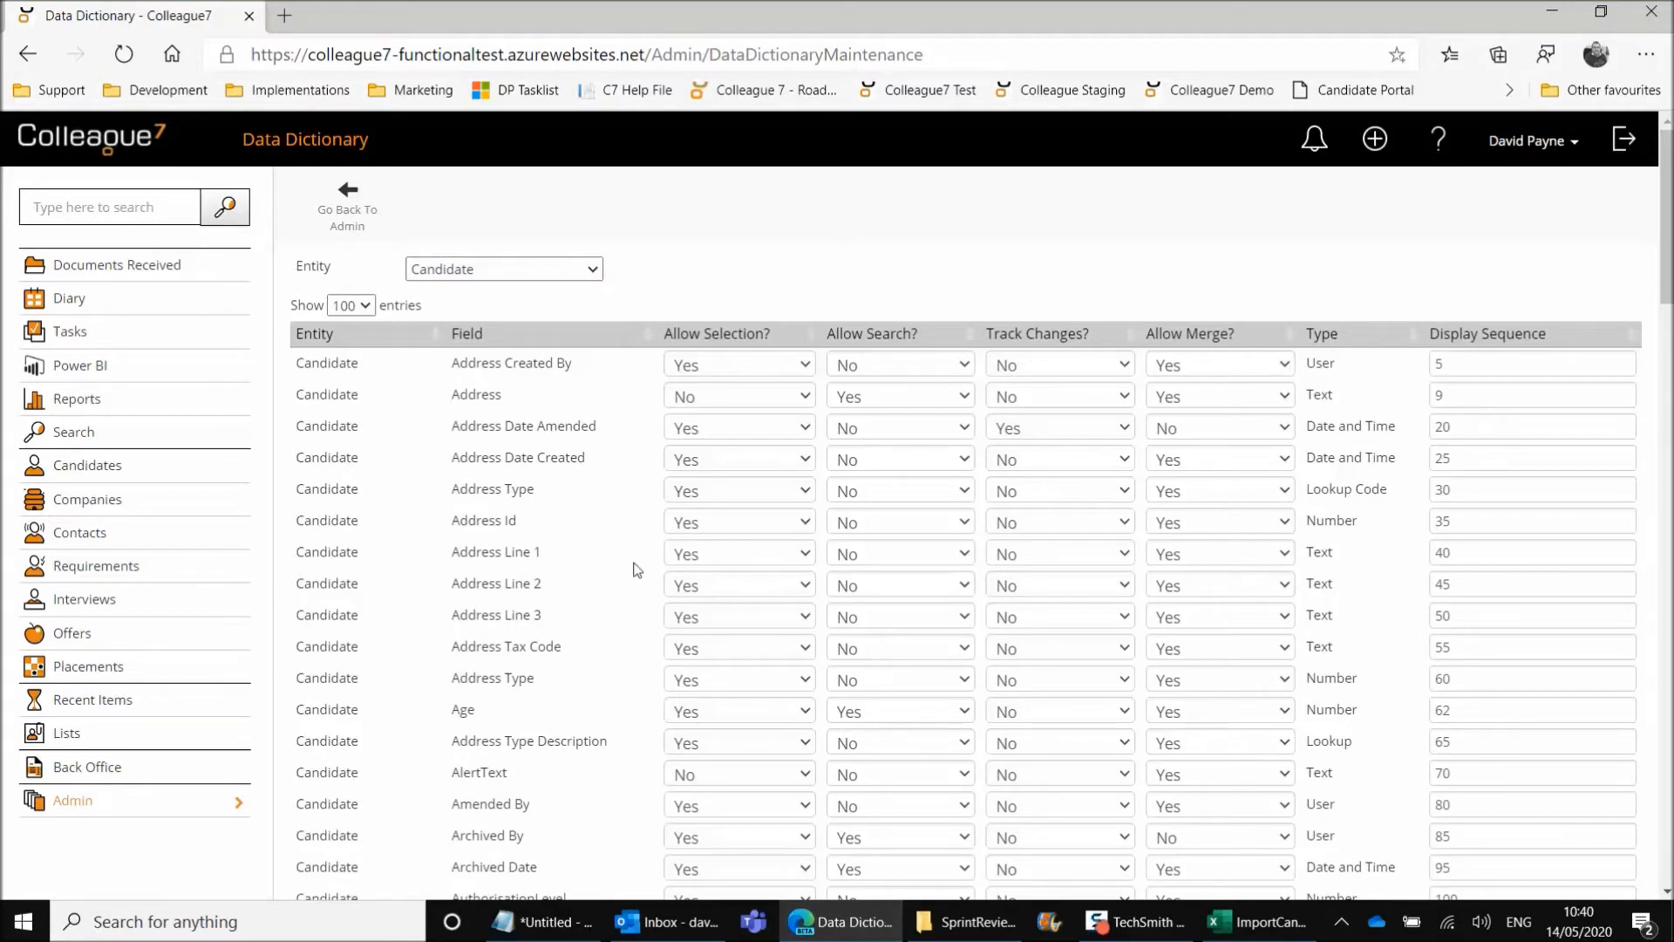
# Find the Candidate Source field in the Data Dictionary list and copy its name
pyautogui.scroll(-3, 636, 569)
pyautogui.scroll(-4, 636, 569)
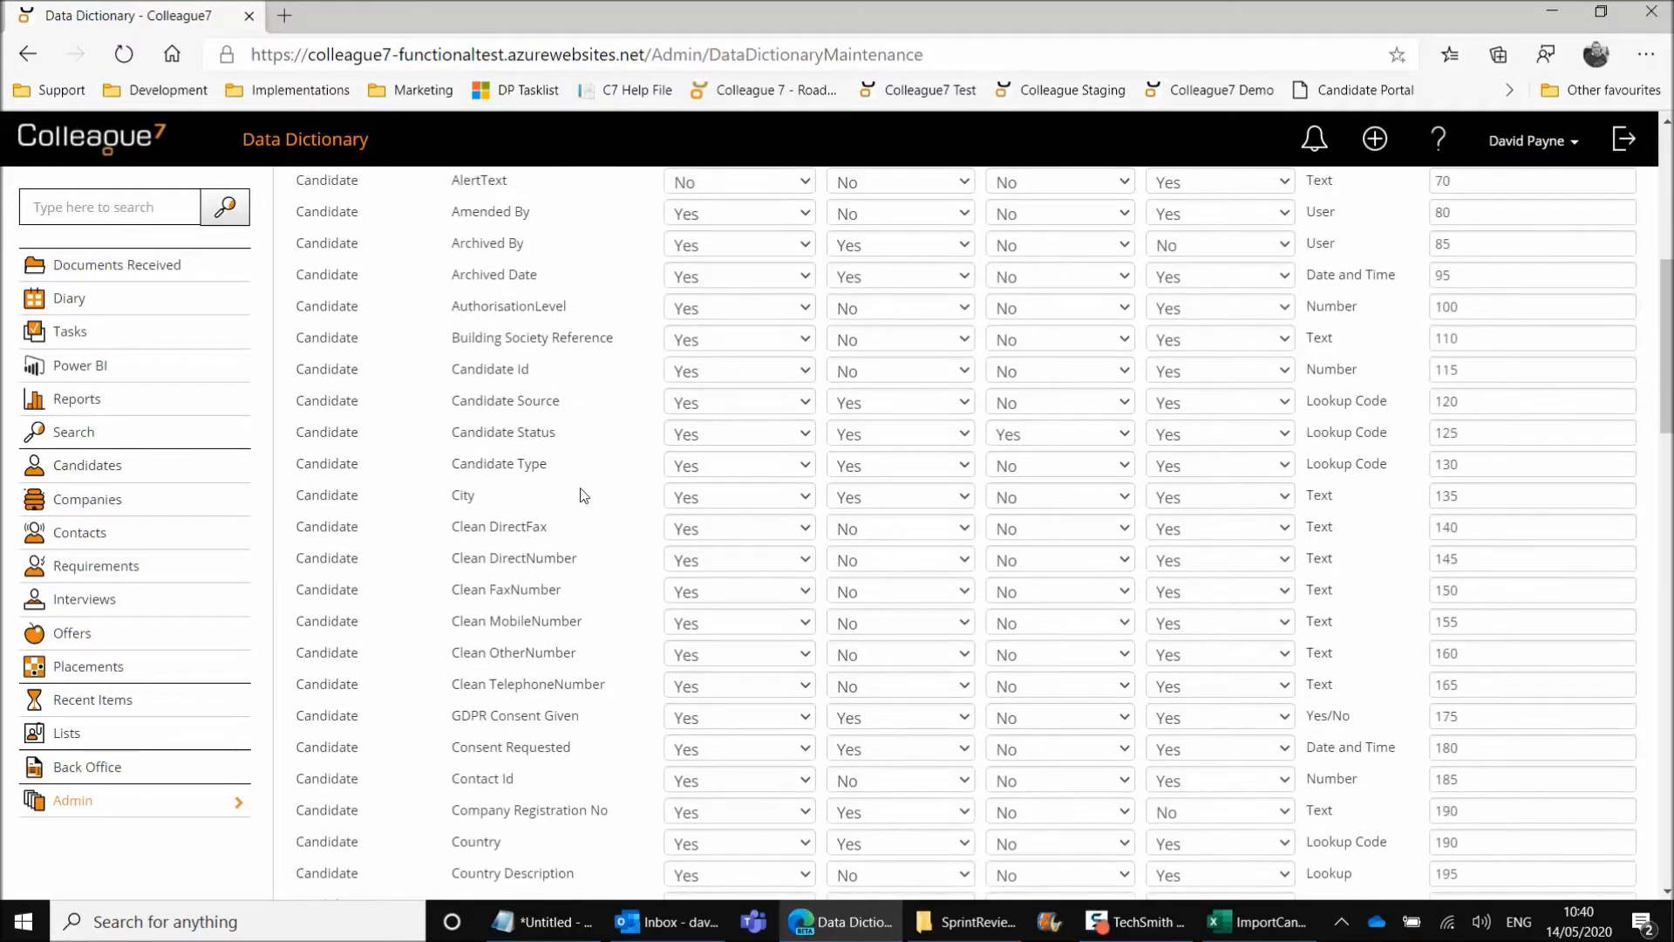
pyautogui.moveTo(453, 406); pyautogui.dragTo(561, 410)
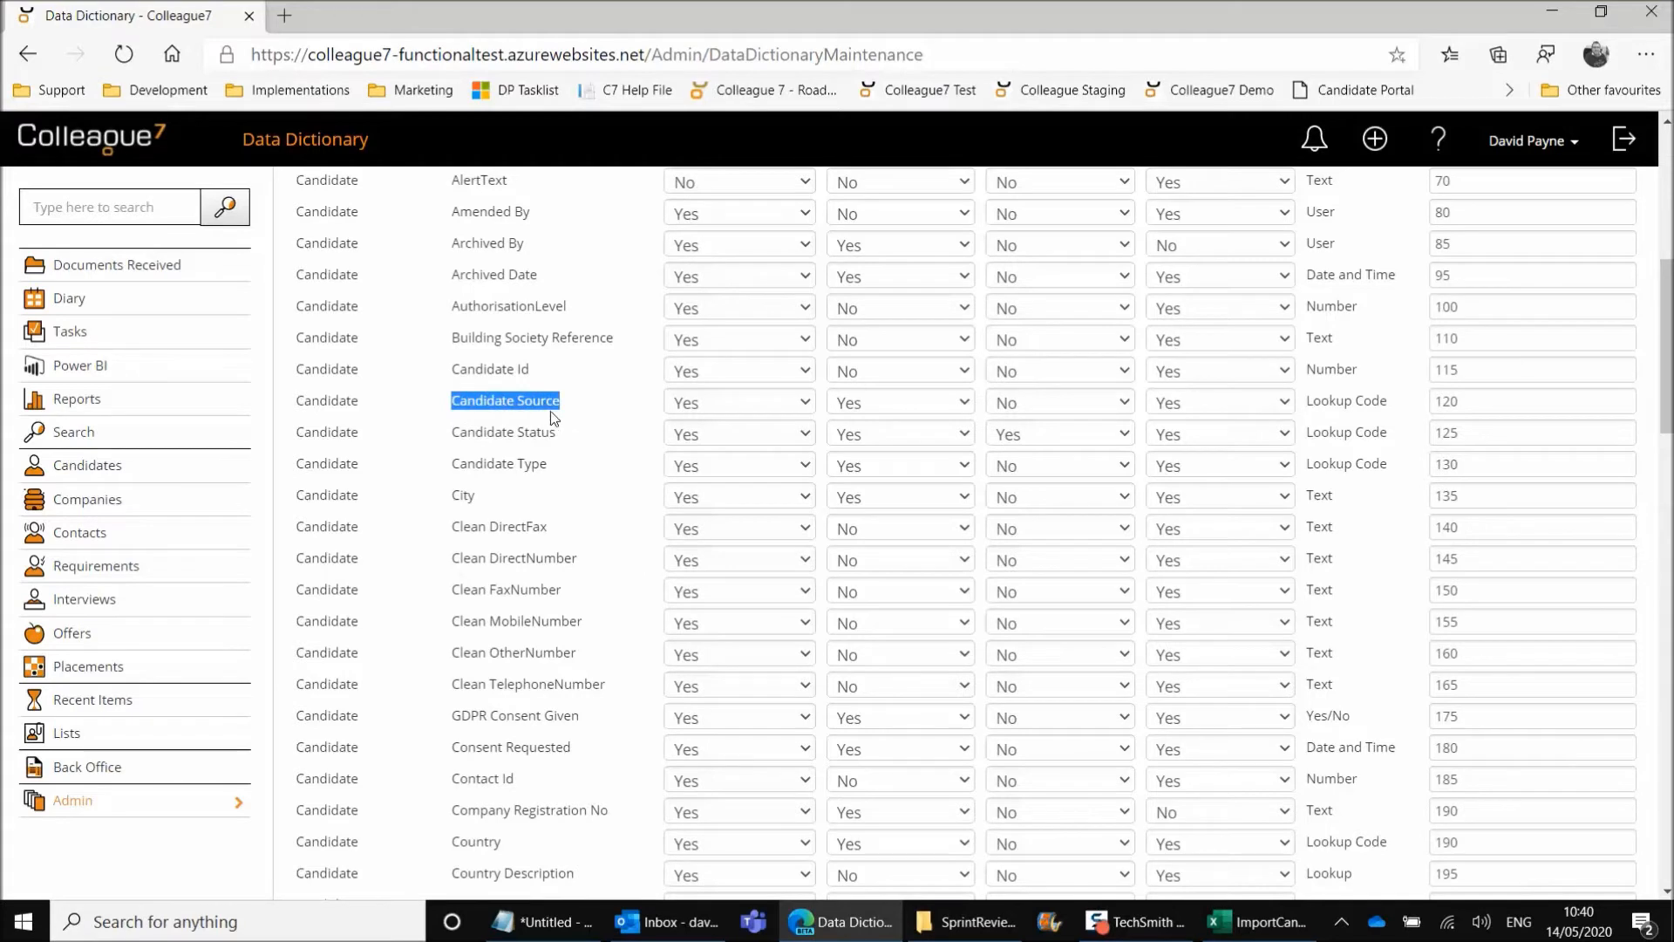
pyautogui.click(575, 411)
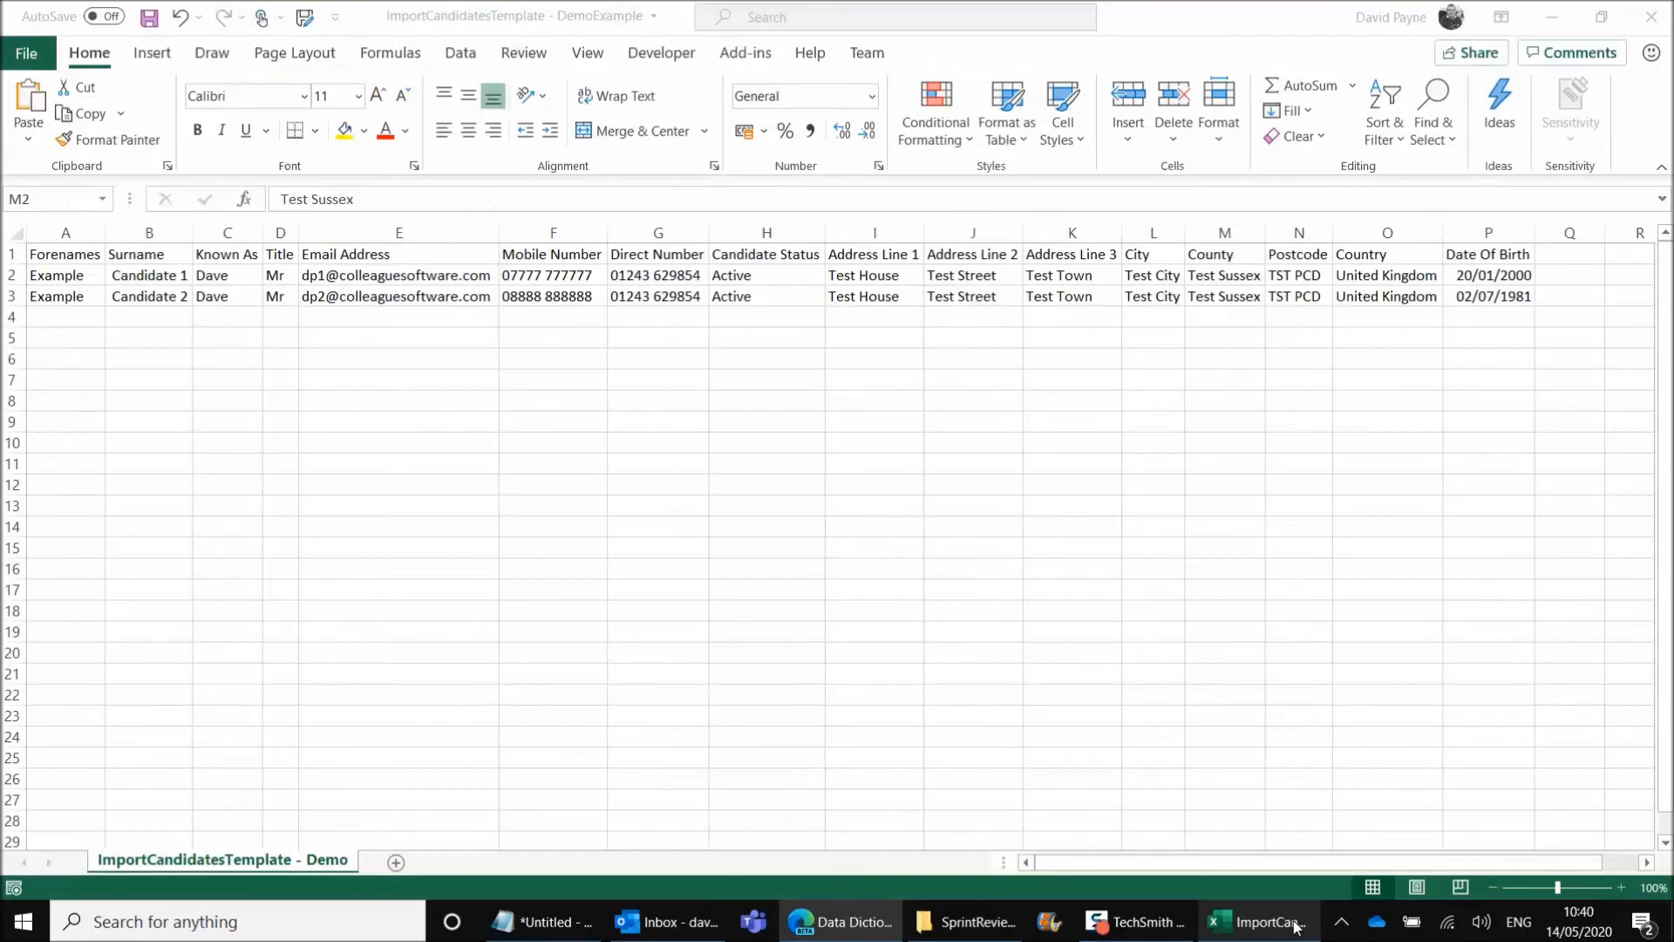
# Switch to the Excel template, paste Candidate Source as a new header in Q1 and autofit column Q
pyautogui.click(1291, 925)
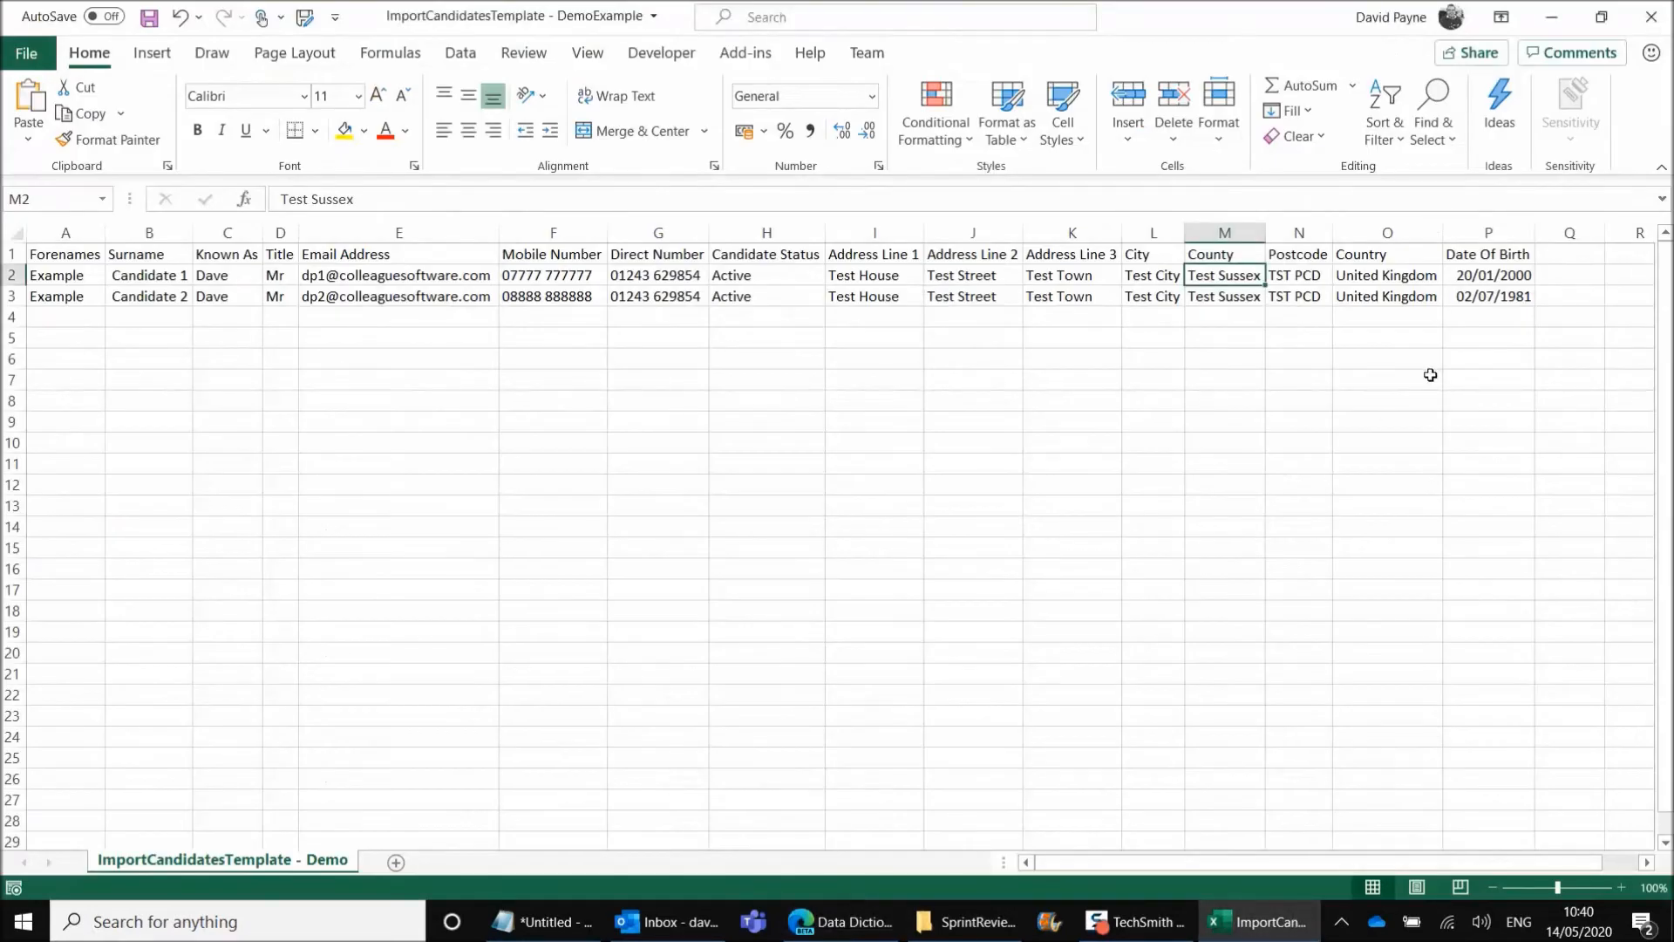
pyautogui.click(1570, 254)
pyautogui.write('Candidate Source')
pyautogui.click(1567, 278)
pyautogui.doubleClick(1605, 233)
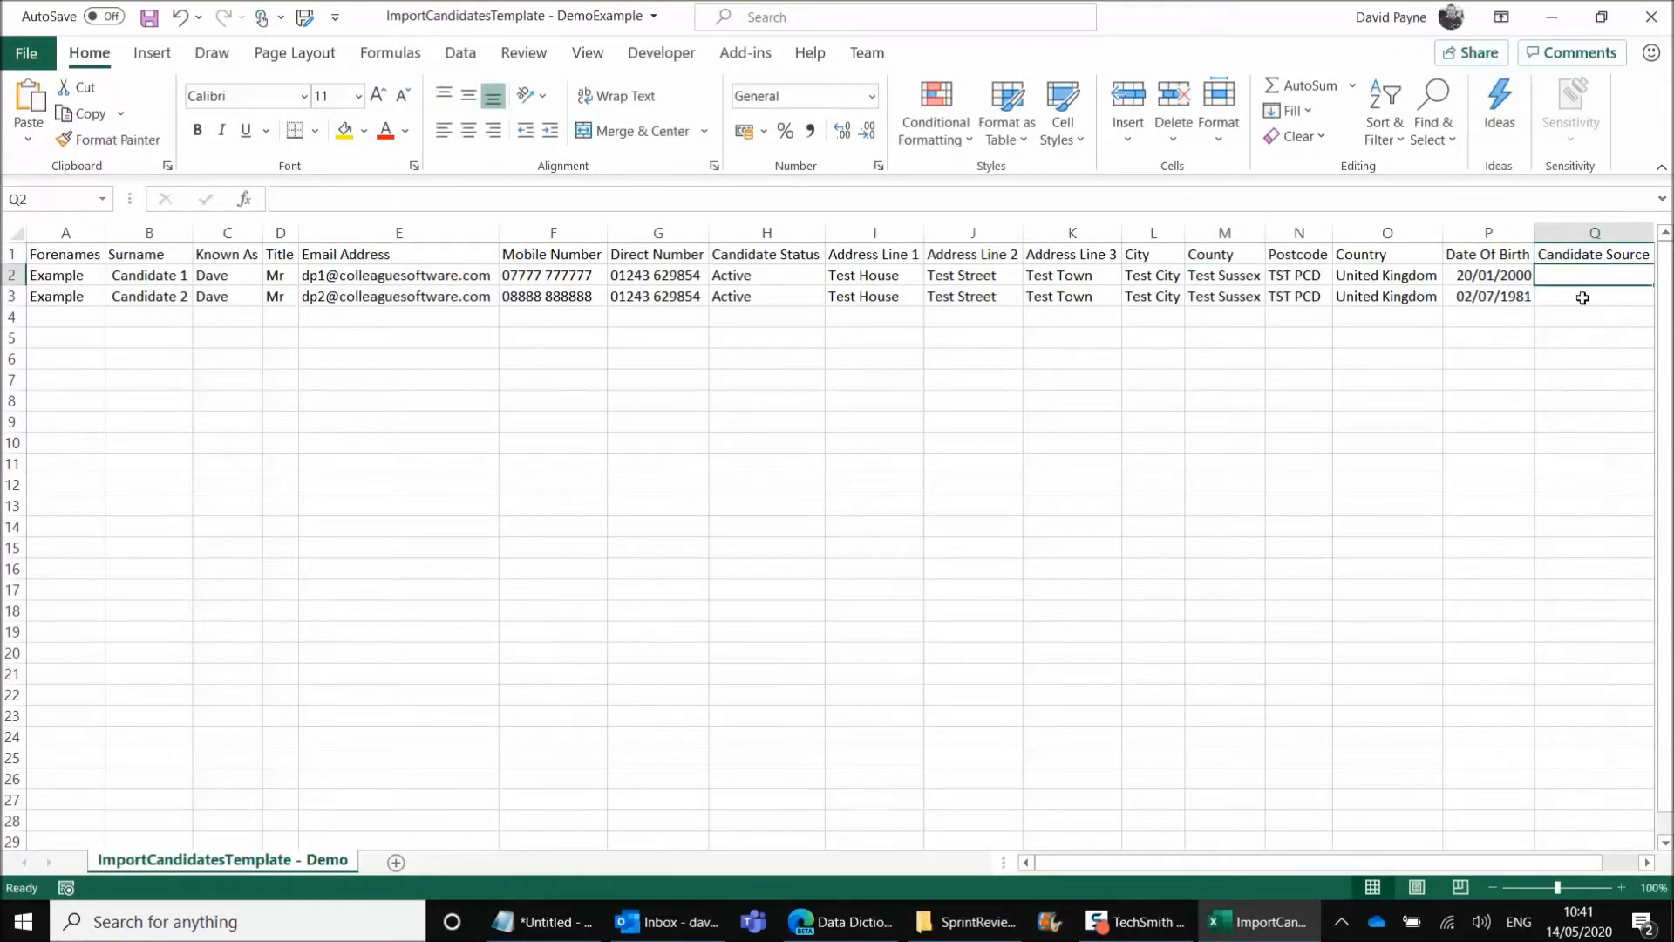
# Enter LinkedIn as the Candidate Source for both example candidates in Q2 and Q3
pyautogui.press('Right')
pyautogui.press('Left')
pyautogui.press('Up')
pyautogui.press('Down')
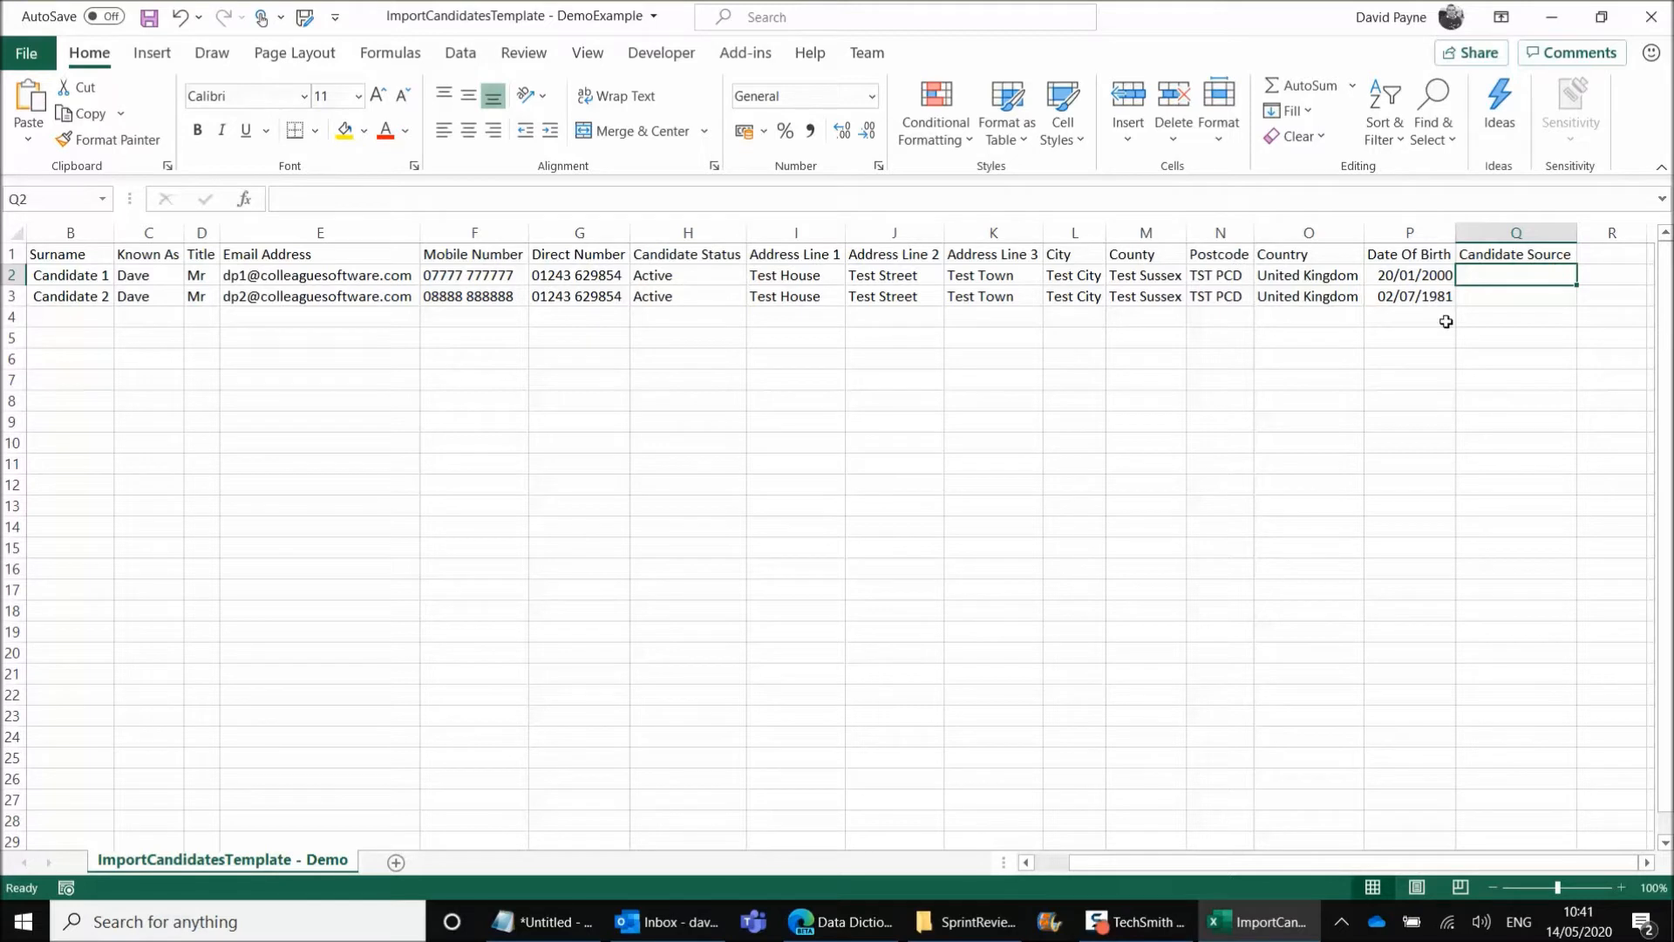
pyautogui.write('LinkedI')
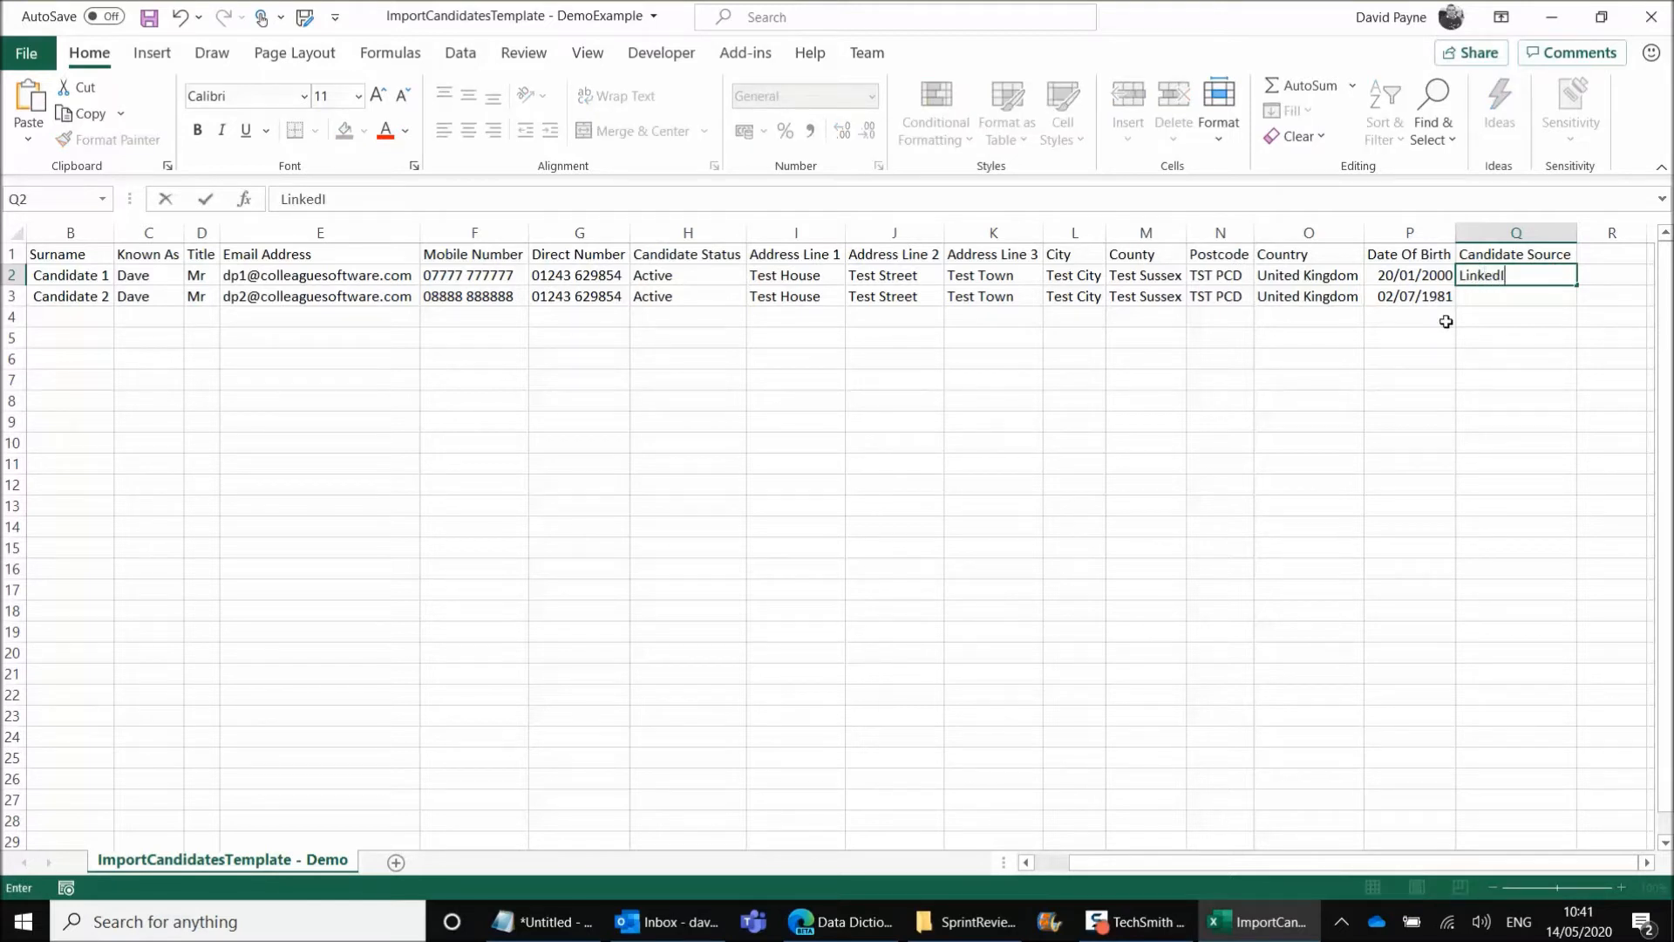
pyautogui.write('n')
pyautogui.press('Return')
pyautogui.write('L')
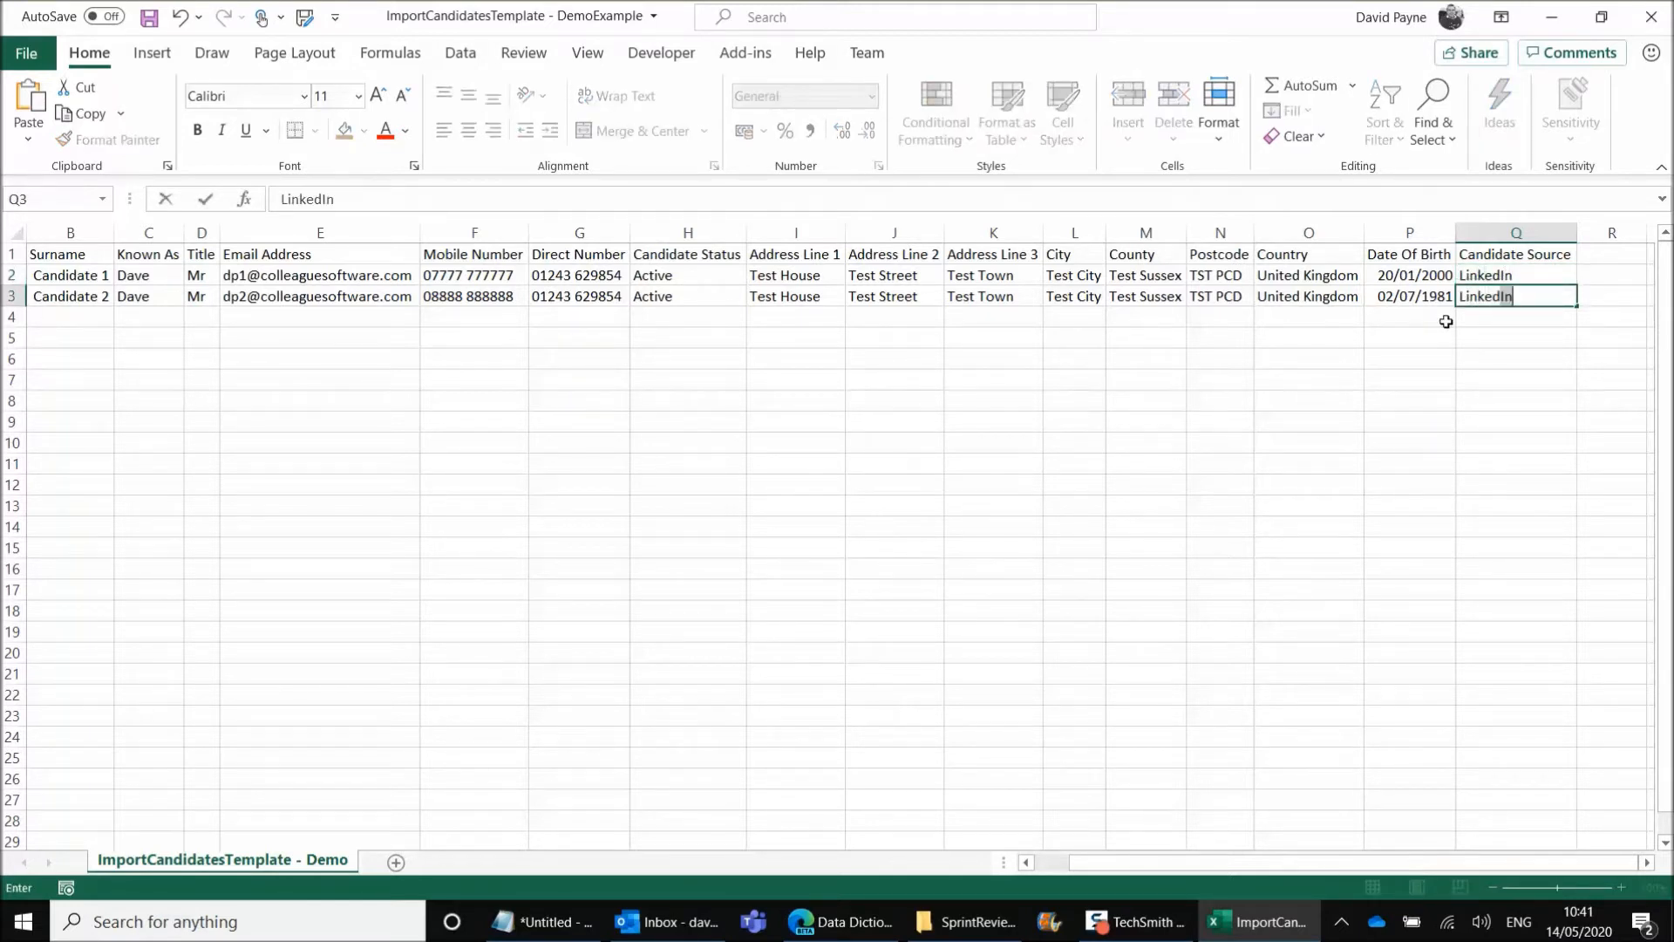
pyautogui.press('Return')
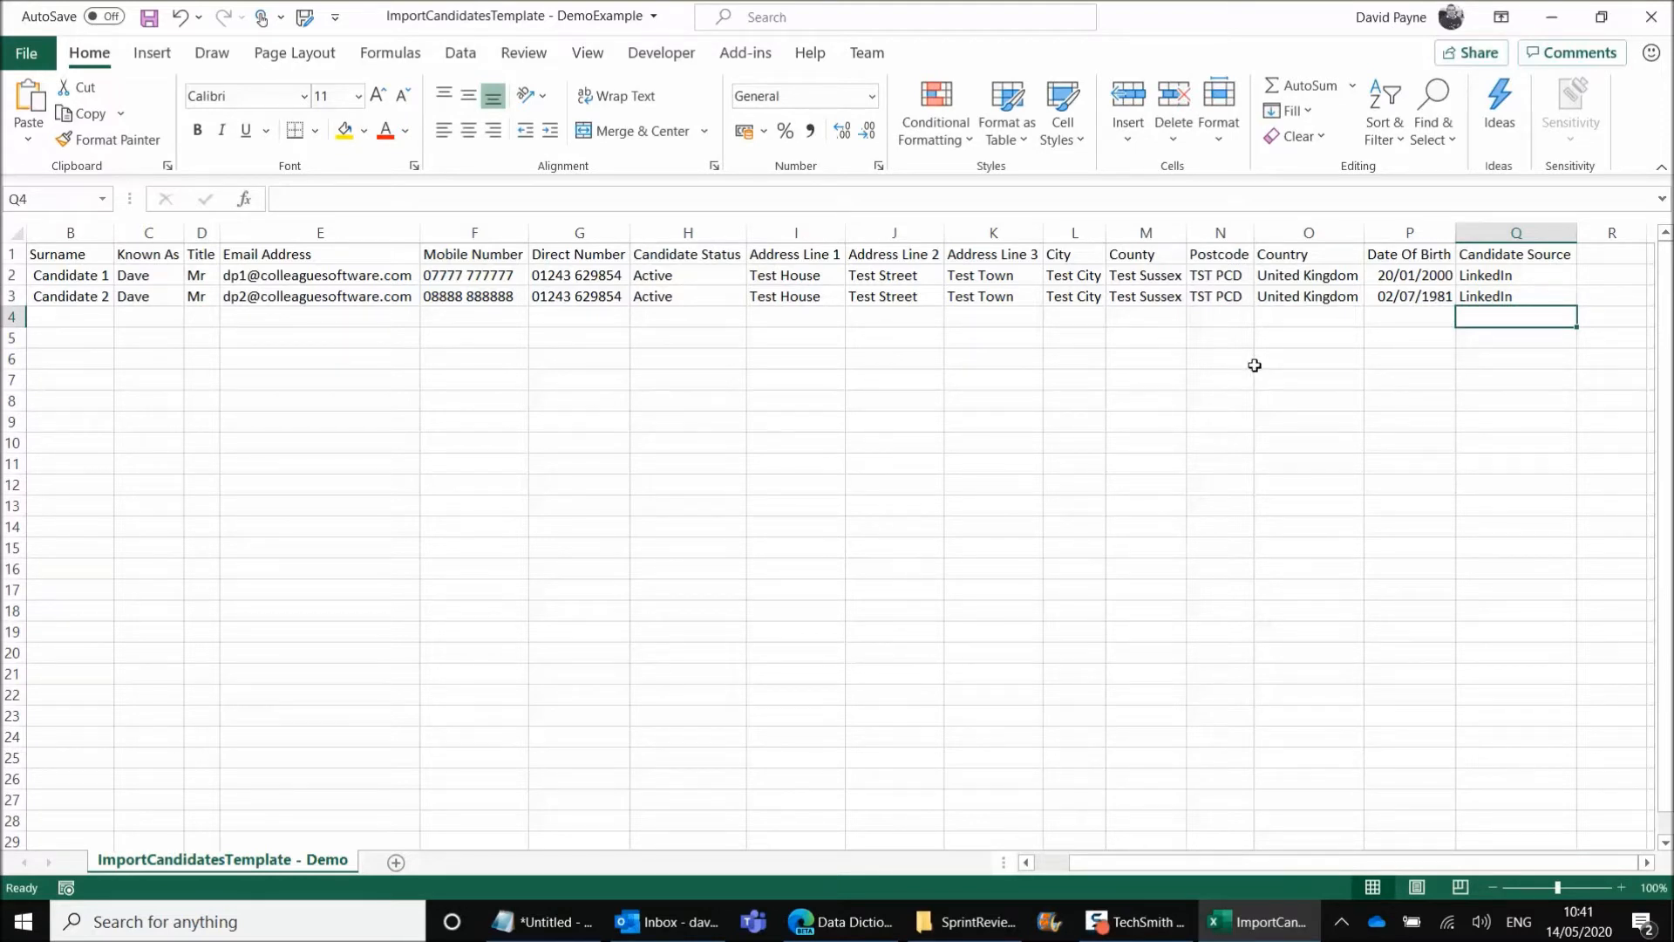
# Close the ImportCandidatesTemplate - DemoExample workbook without saving its changes
pyautogui.press('Left')
pyautogui.press('Left')
pyautogui.press('Left')
pyautogui.press('Left')
pyautogui.press('Left')
pyautogui.press('Left')
pyautogui.press('Left')
pyautogui.press('Left')
pyautogui.press('Left')
pyautogui.press('Left')
pyautogui.press('Left')
pyautogui.press('Left')
pyautogui.press('Left')
pyautogui.press('Left')
pyautogui.press('Left')
pyautogui.press('Left')
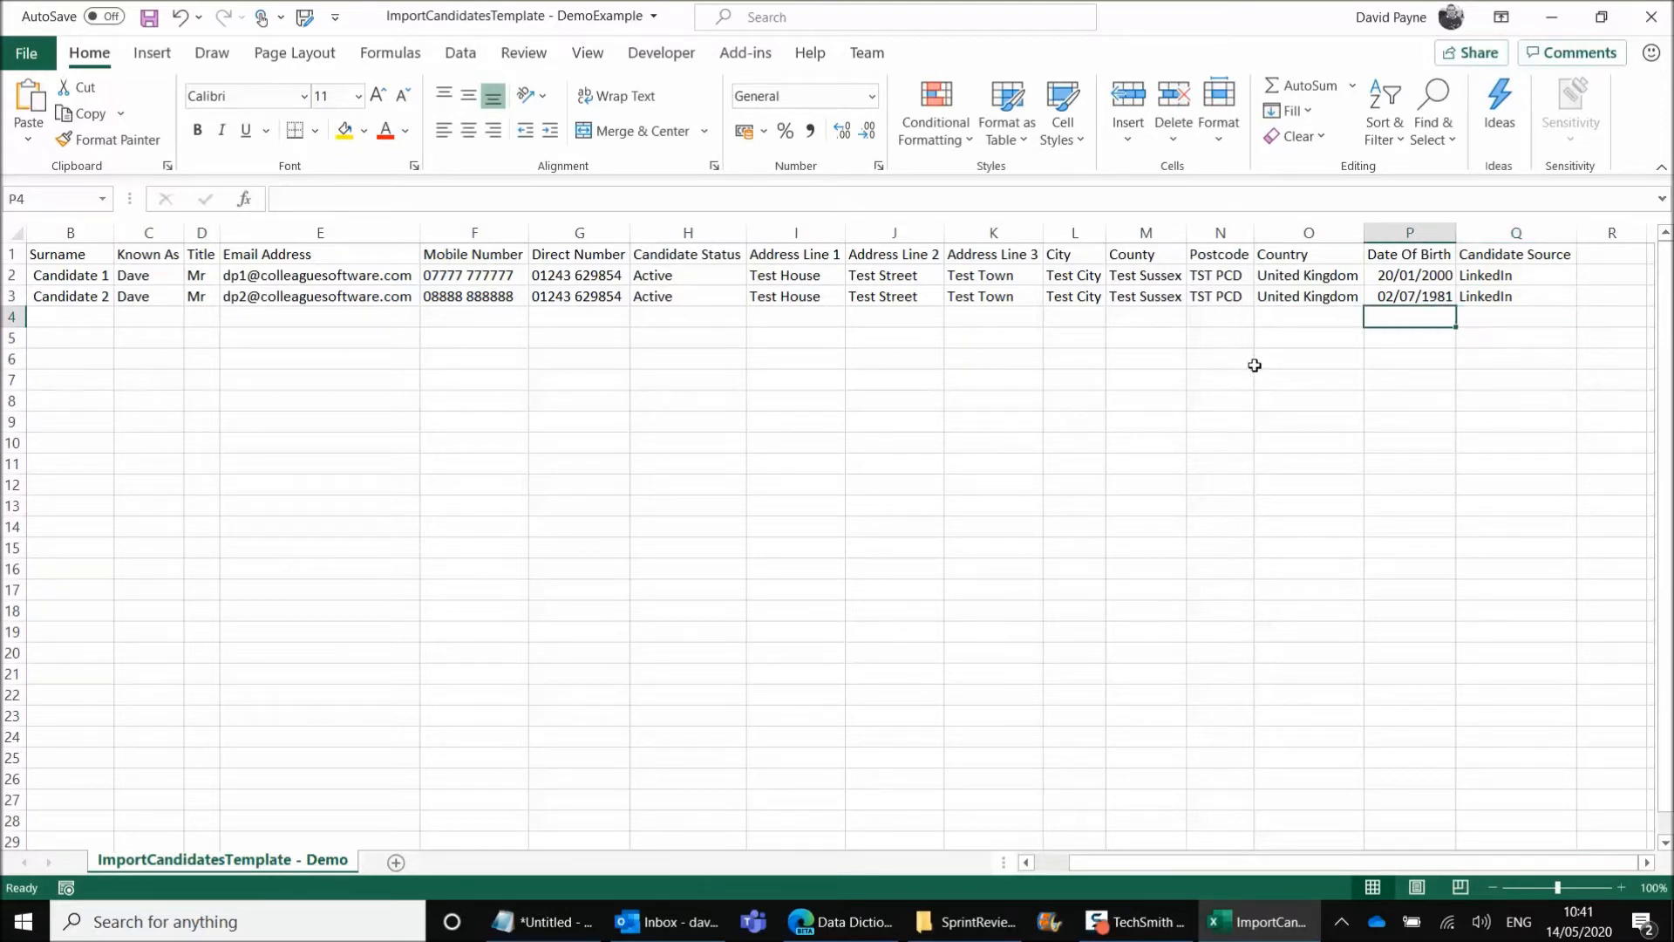
pyautogui.click(1663, 21)
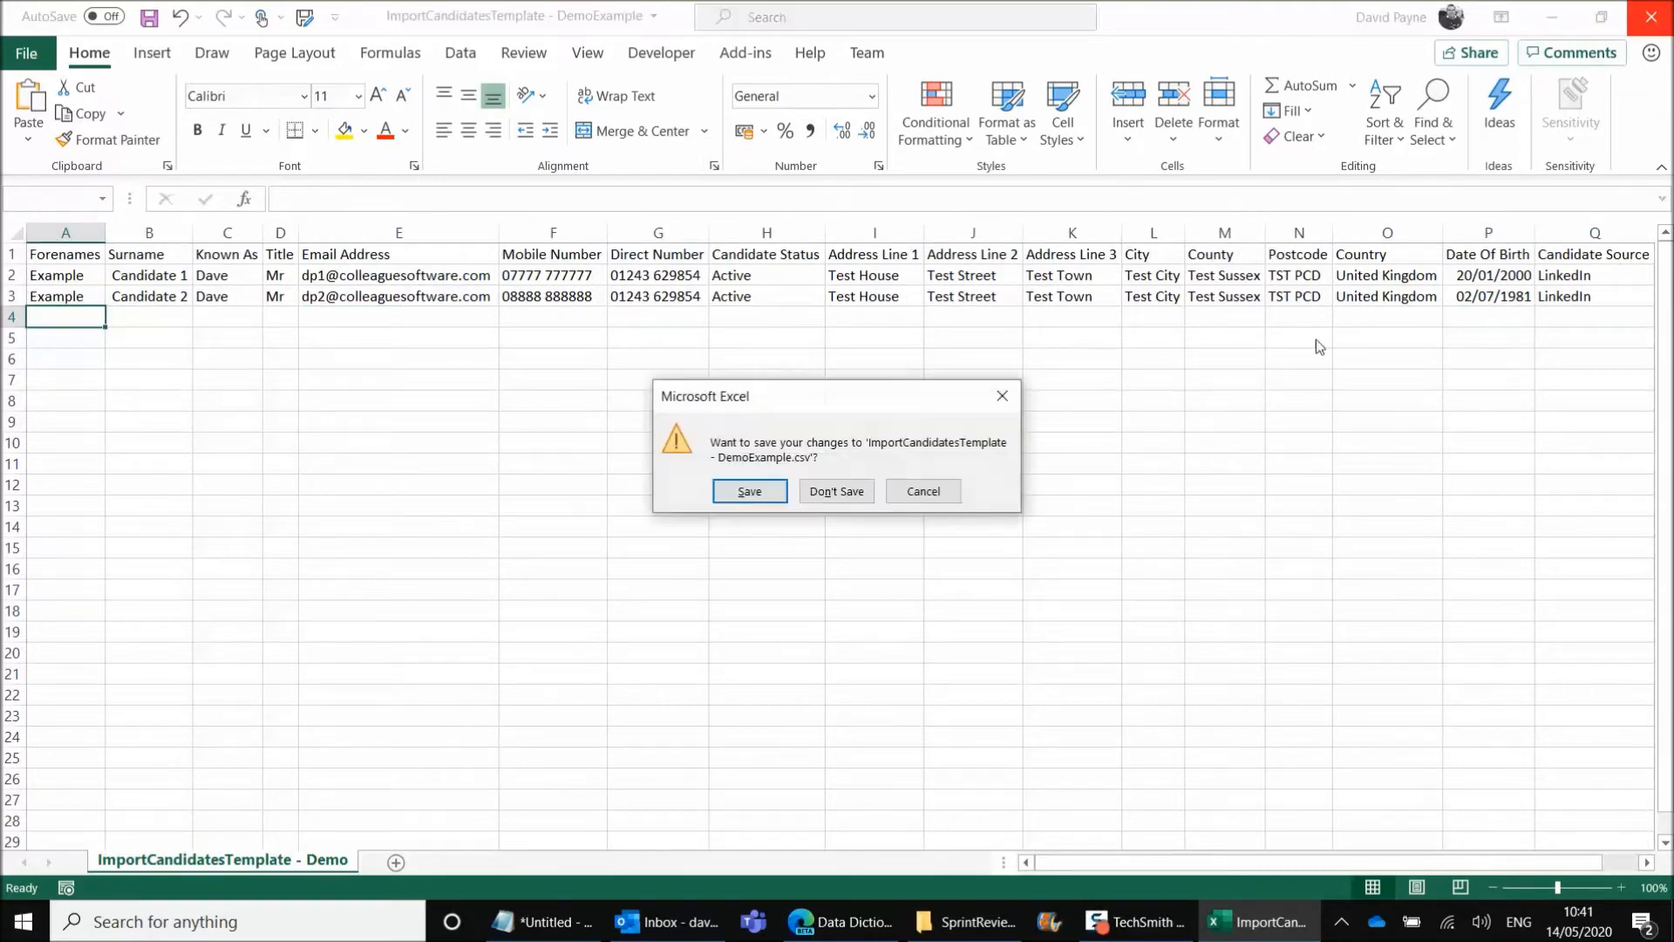
pyautogui.click(827, 492)
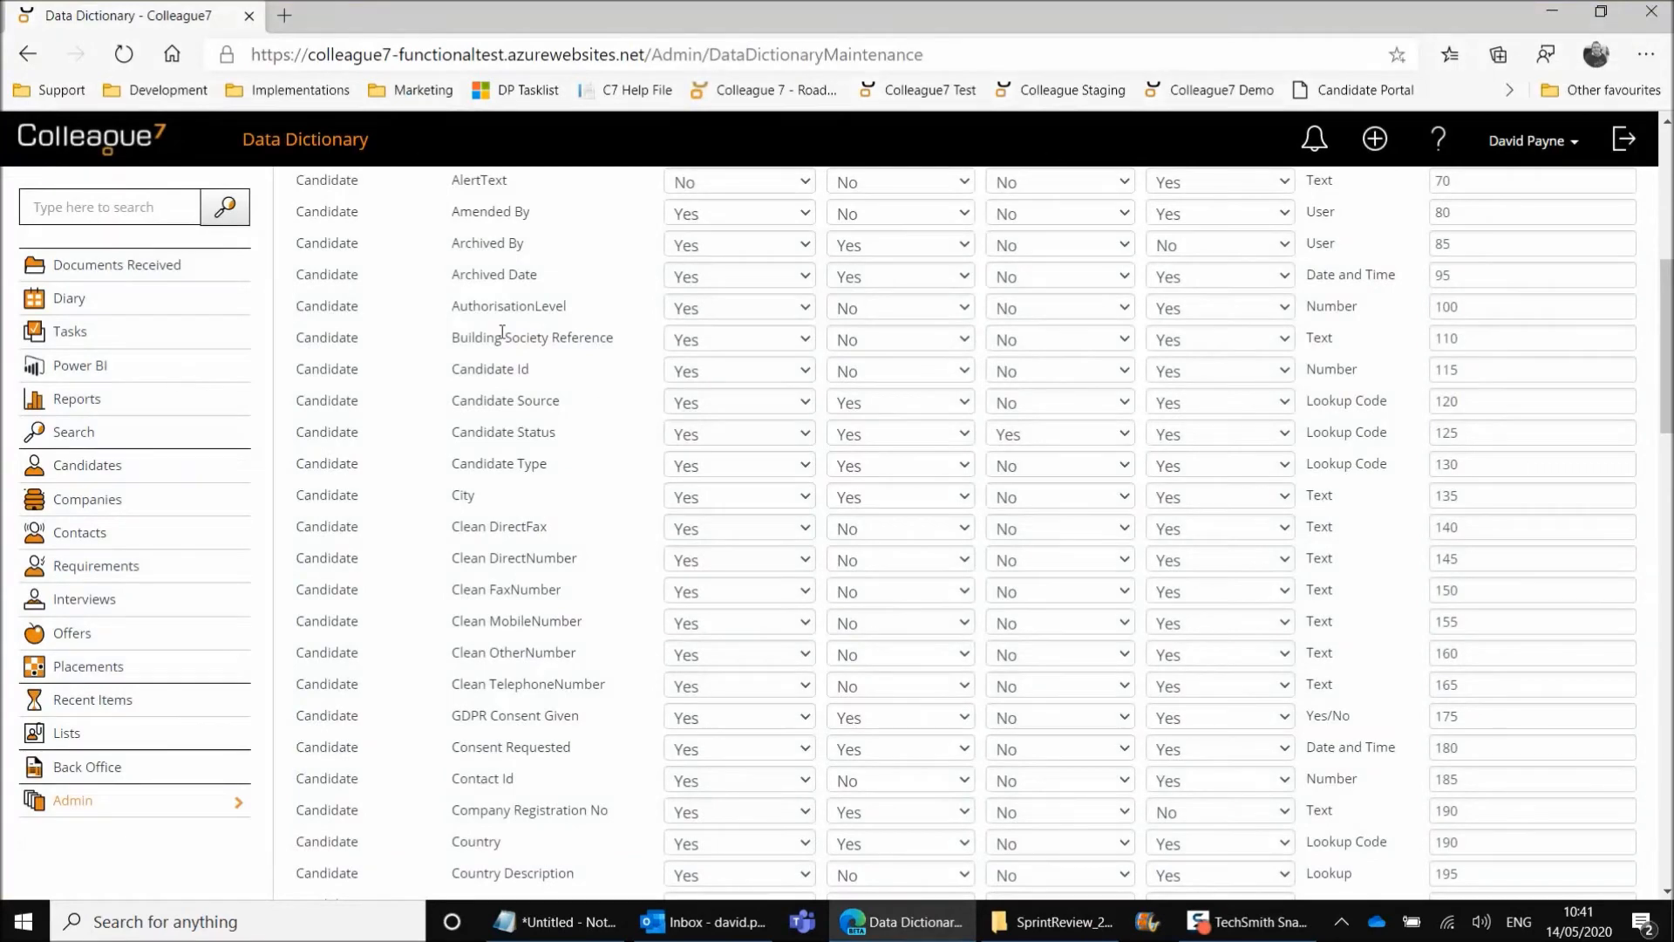
# Return from the Colleague7 Data Dictionary to the Admin page and open Import Records
pyautogui.scroll(7, 502, 332)
pyautogui.click(336, 205)
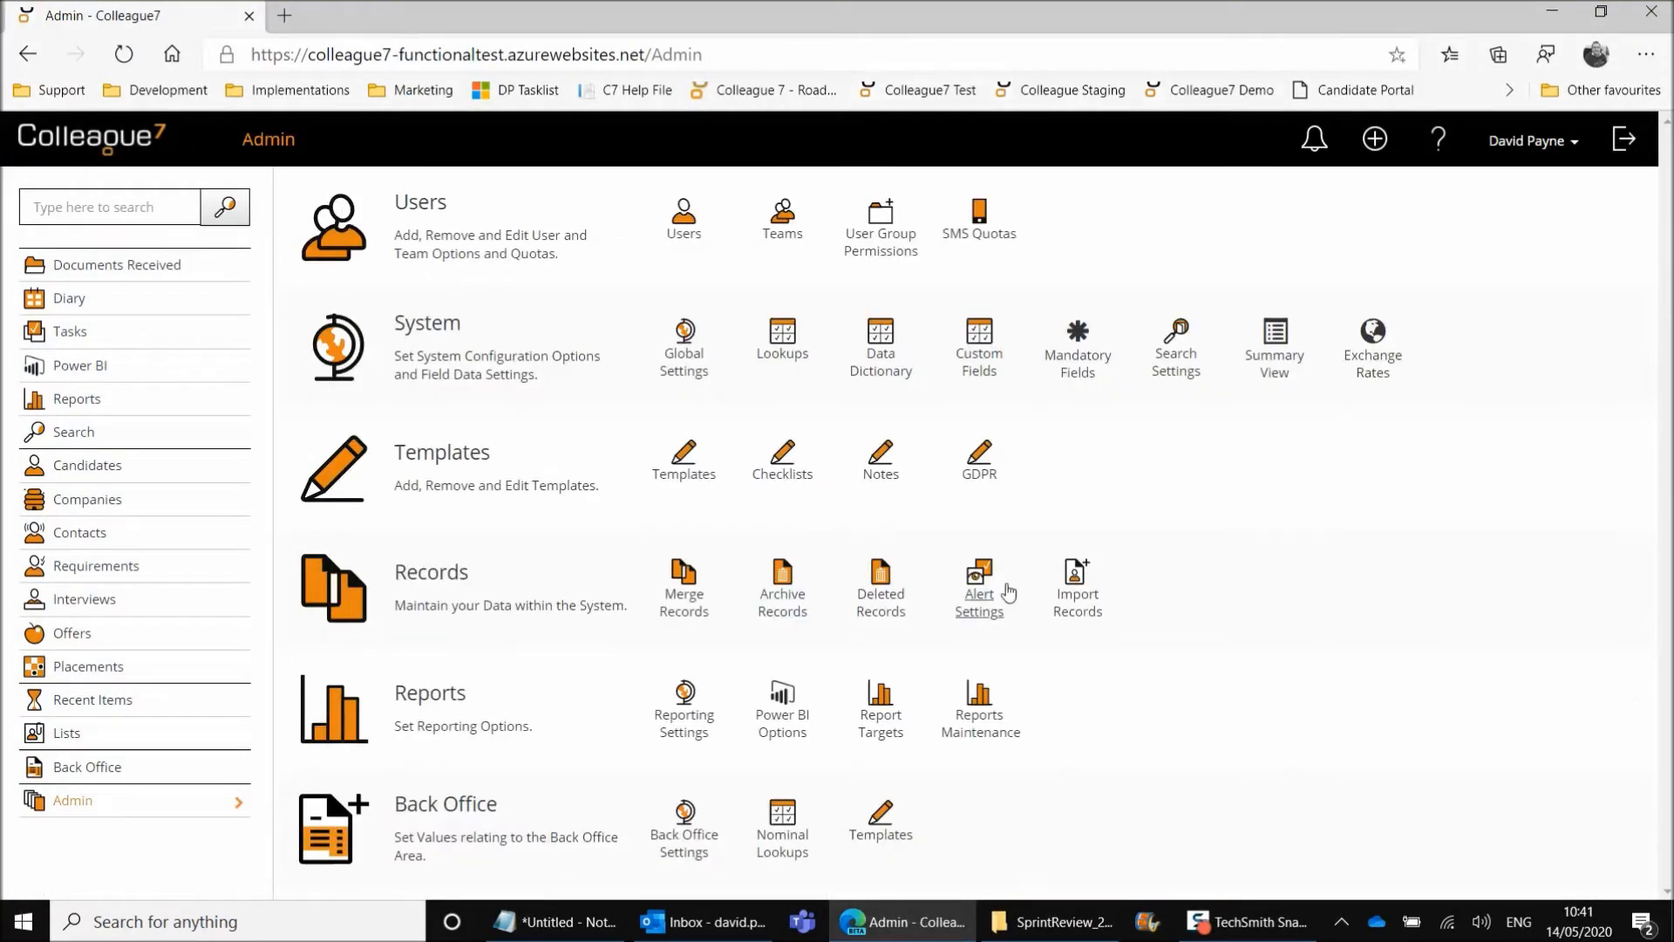
pyautogui.click(1083, 597)
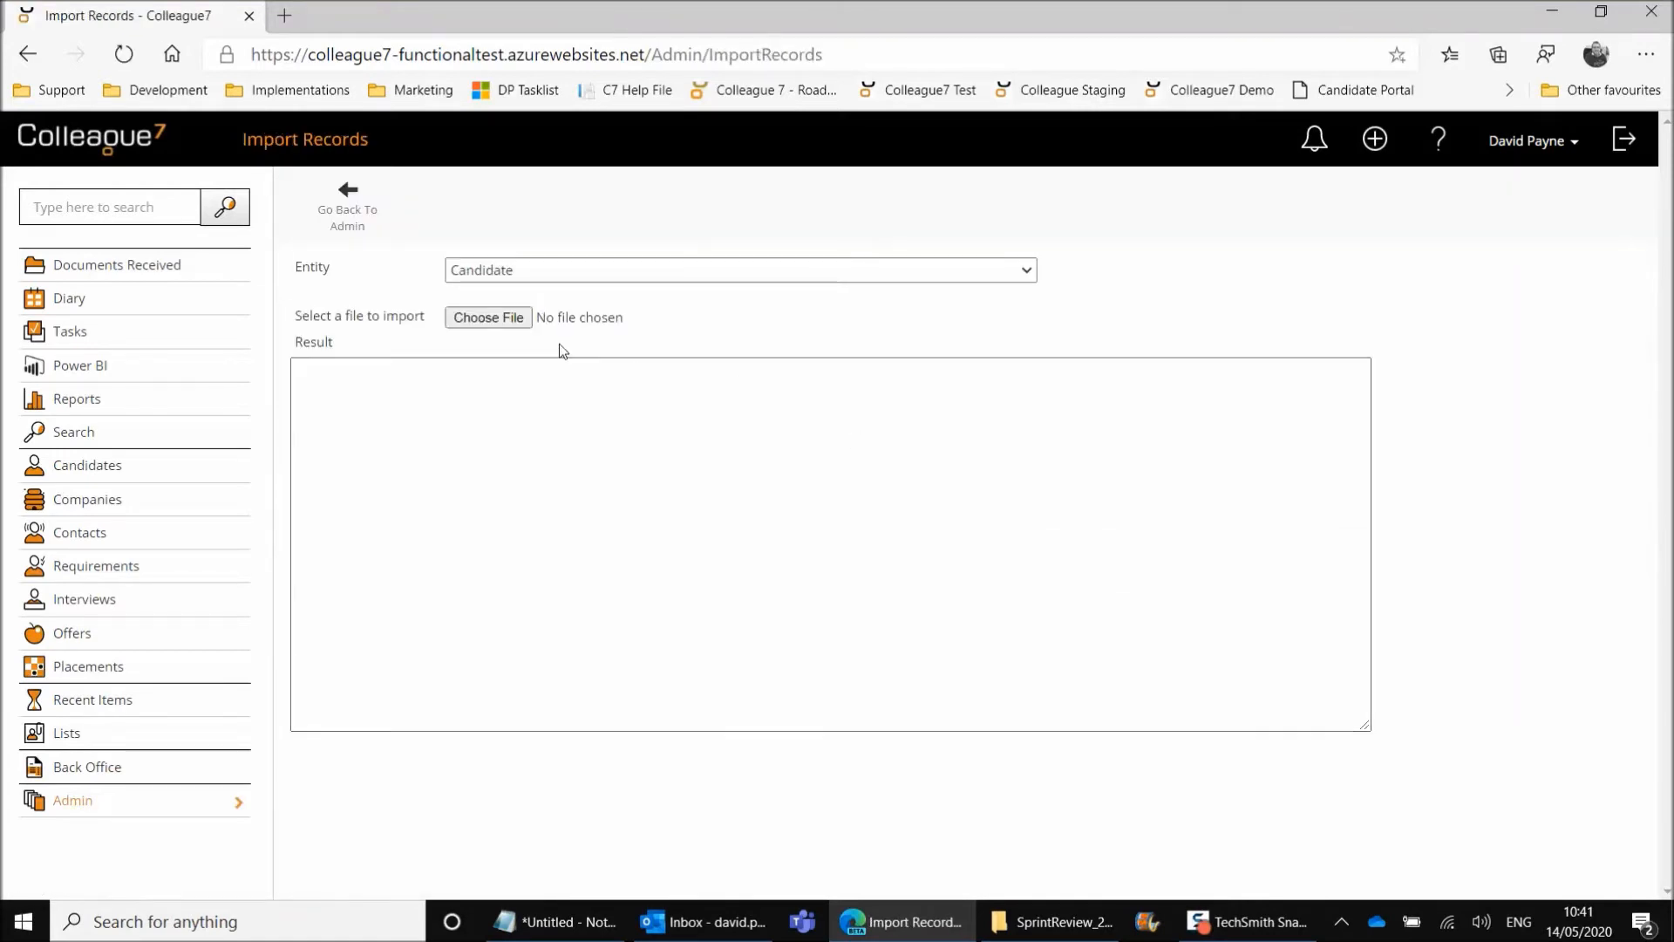
# Choose ImportCandidatesTemplate - DemoExample as the file for the Candidate entity and import its records
pyautogui.click(488, 317)
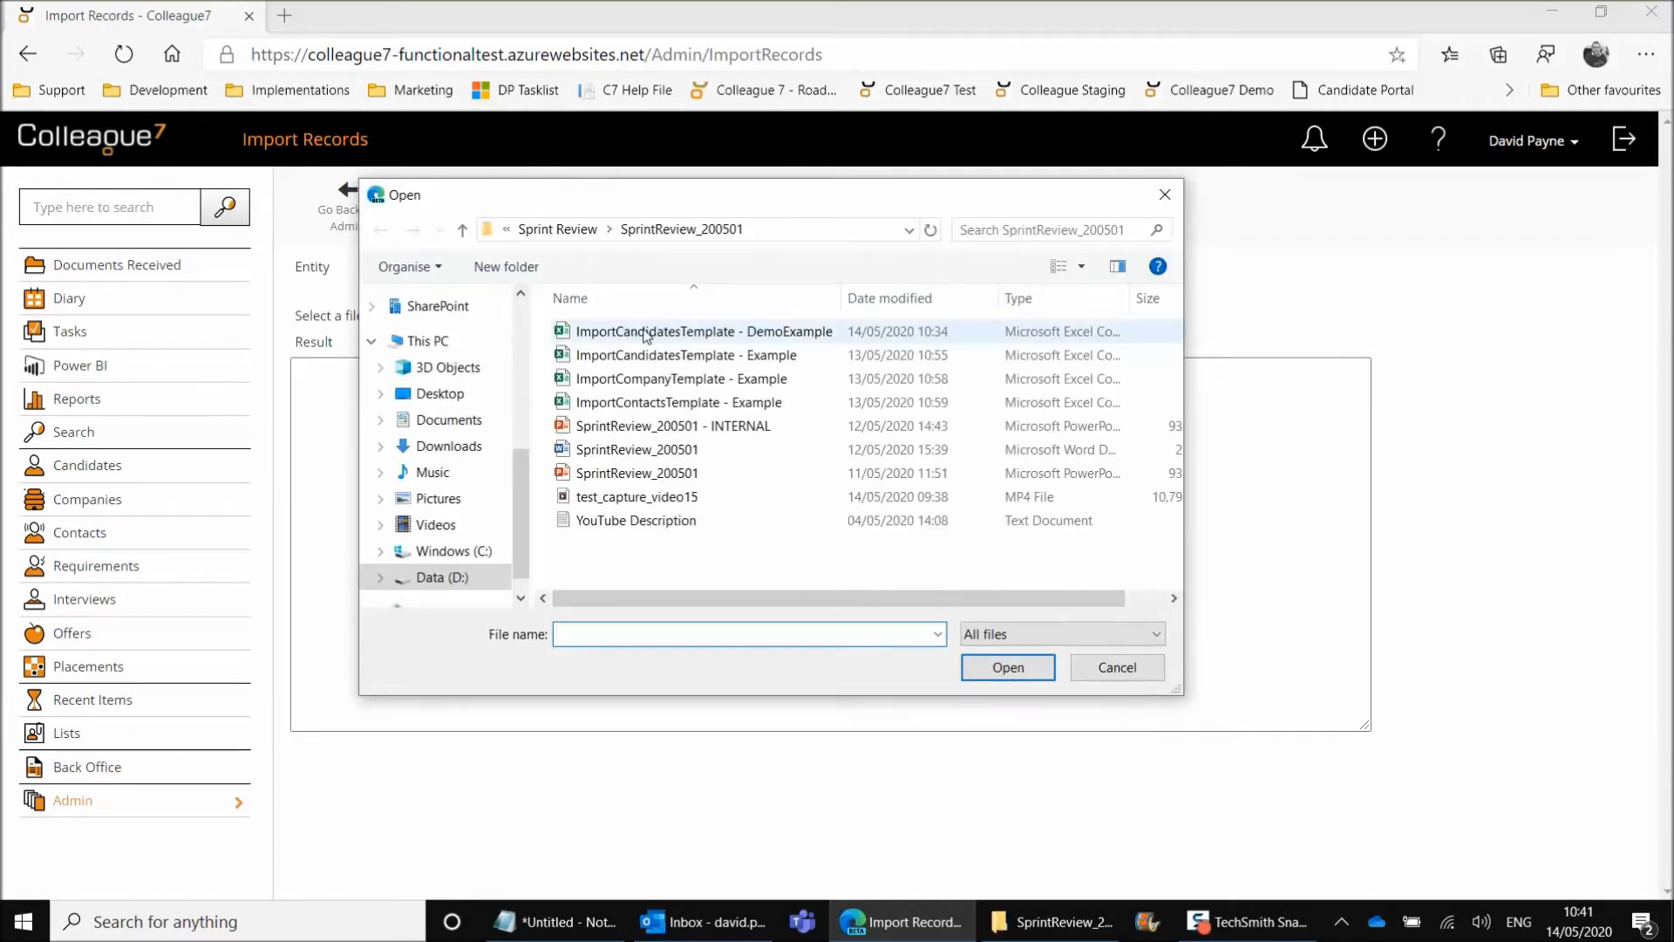
pyautogui.doubleClick(653, 337)
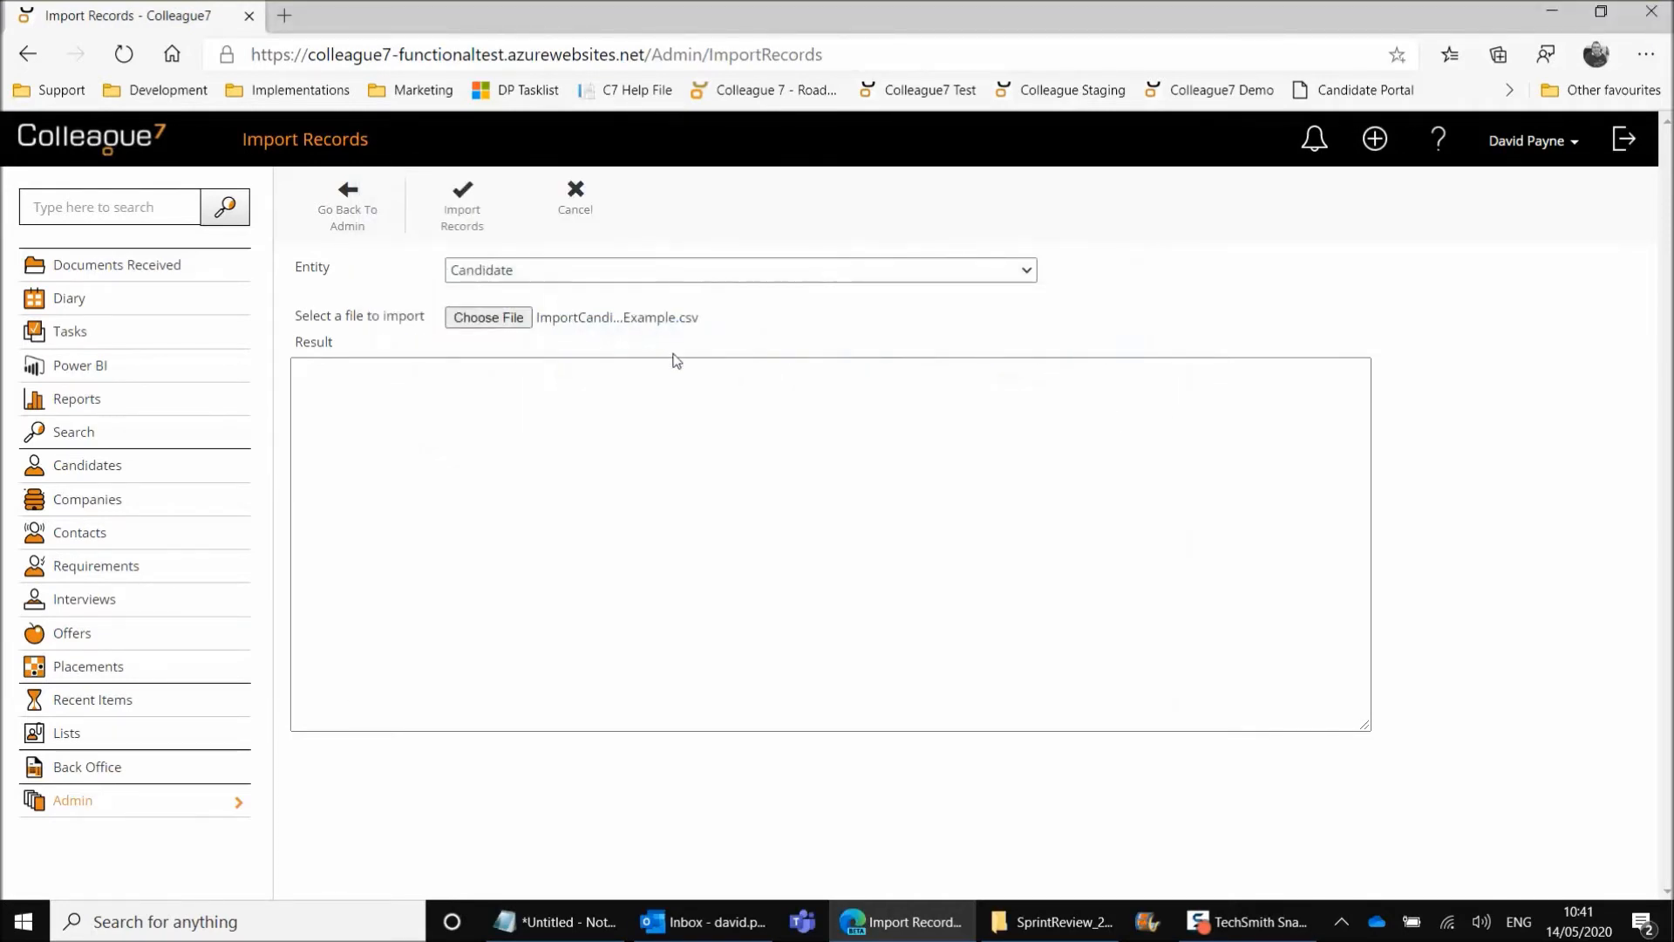
pyautogui.click(468, 220)
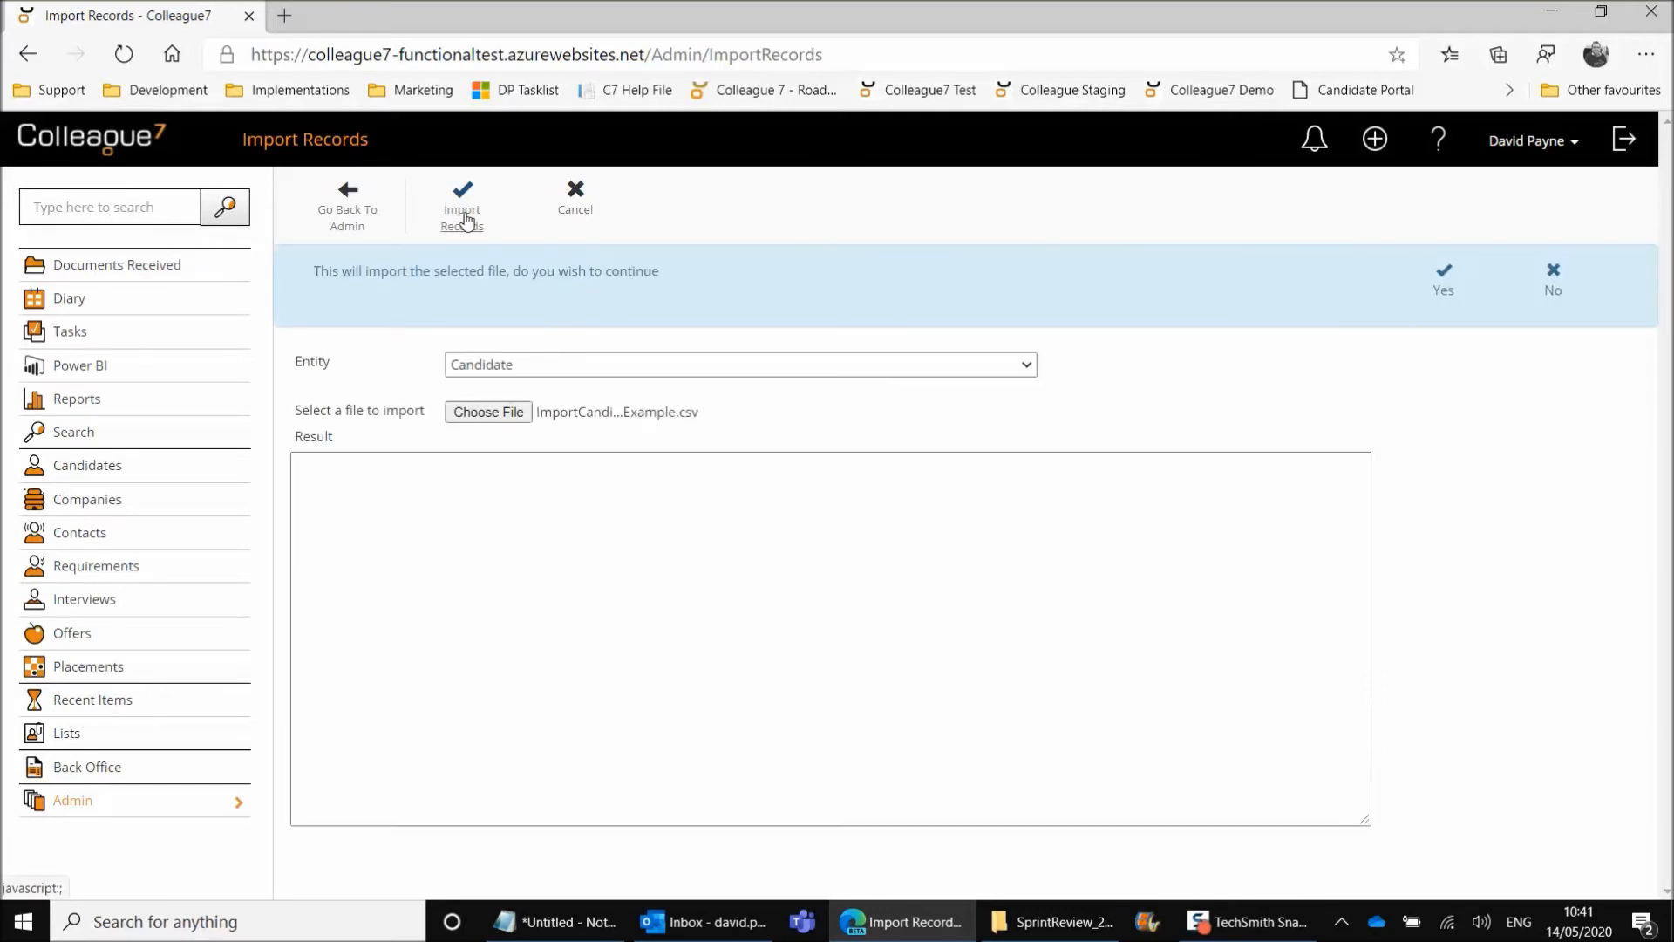
pyautogui.click(1444, 292)
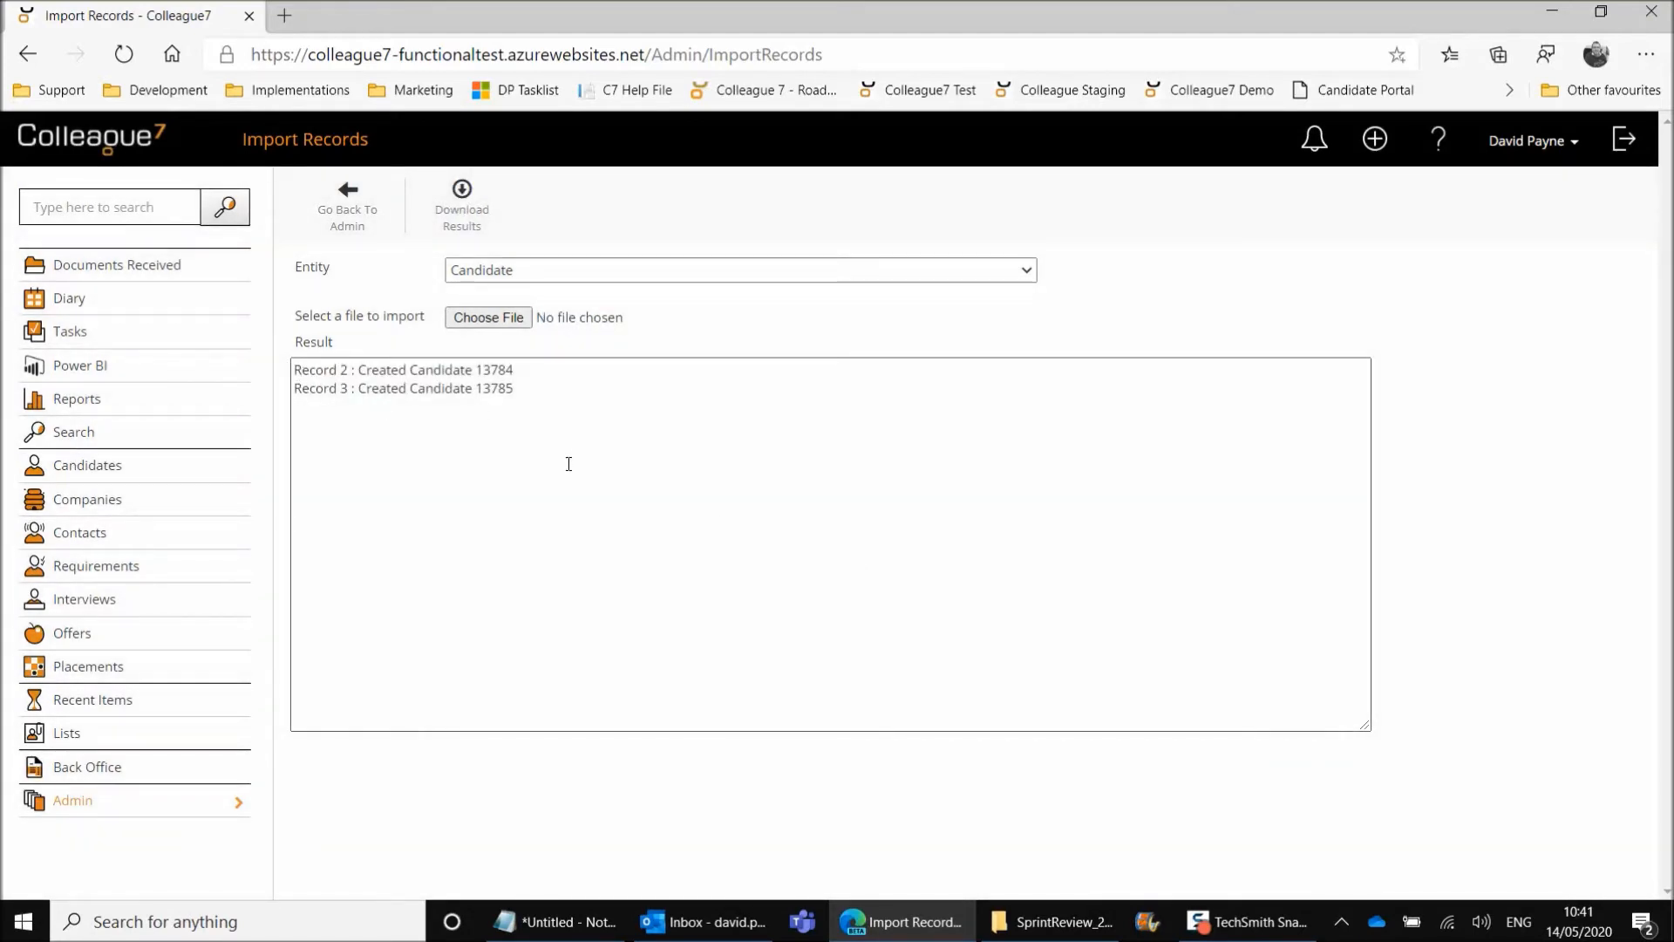
# Download the import results, open the text file in Notepad and select all of its text for copying
pyautogui.click(472, 216)
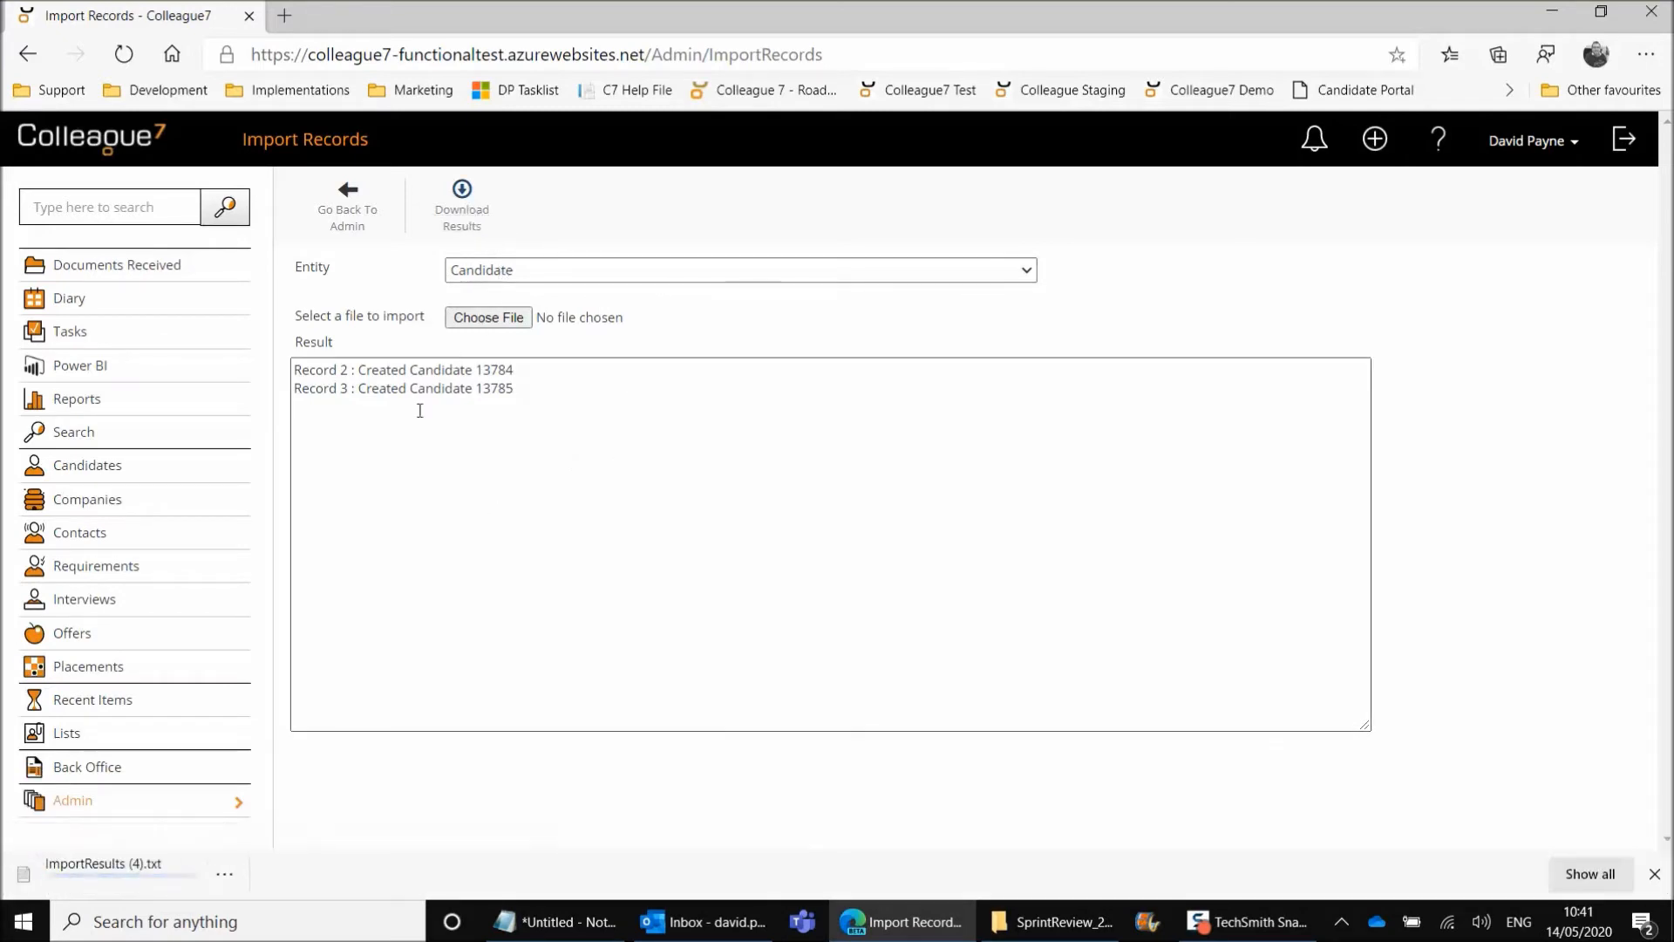
pyautogui.click(160, 885)
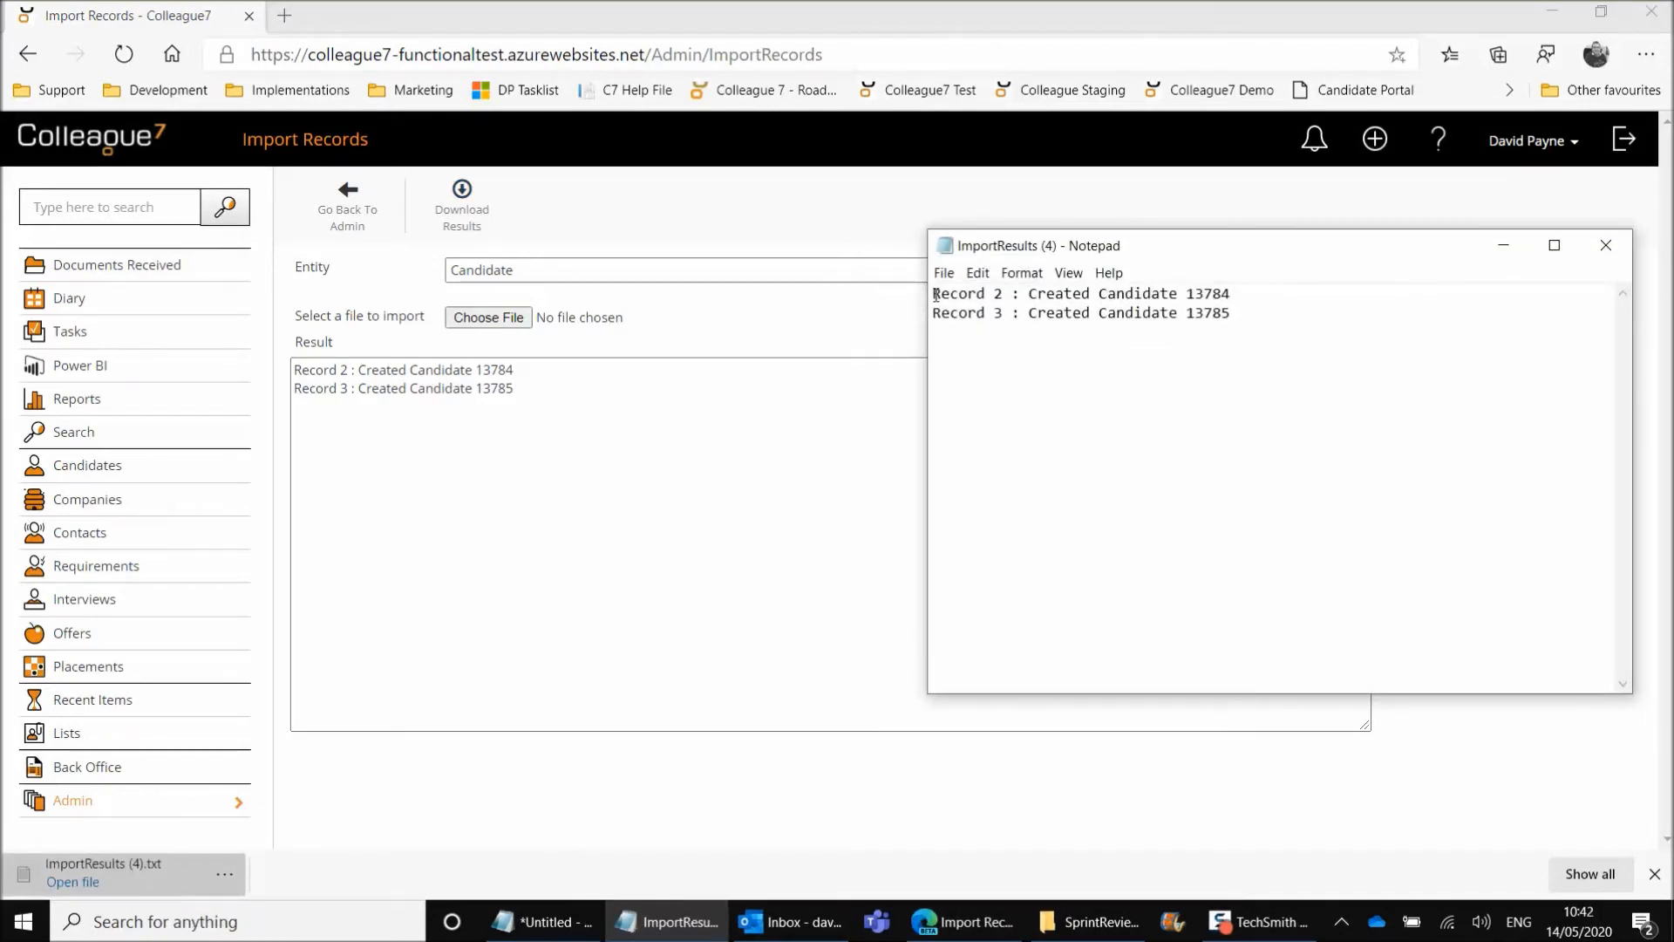
pyautogui.click(977, 273)
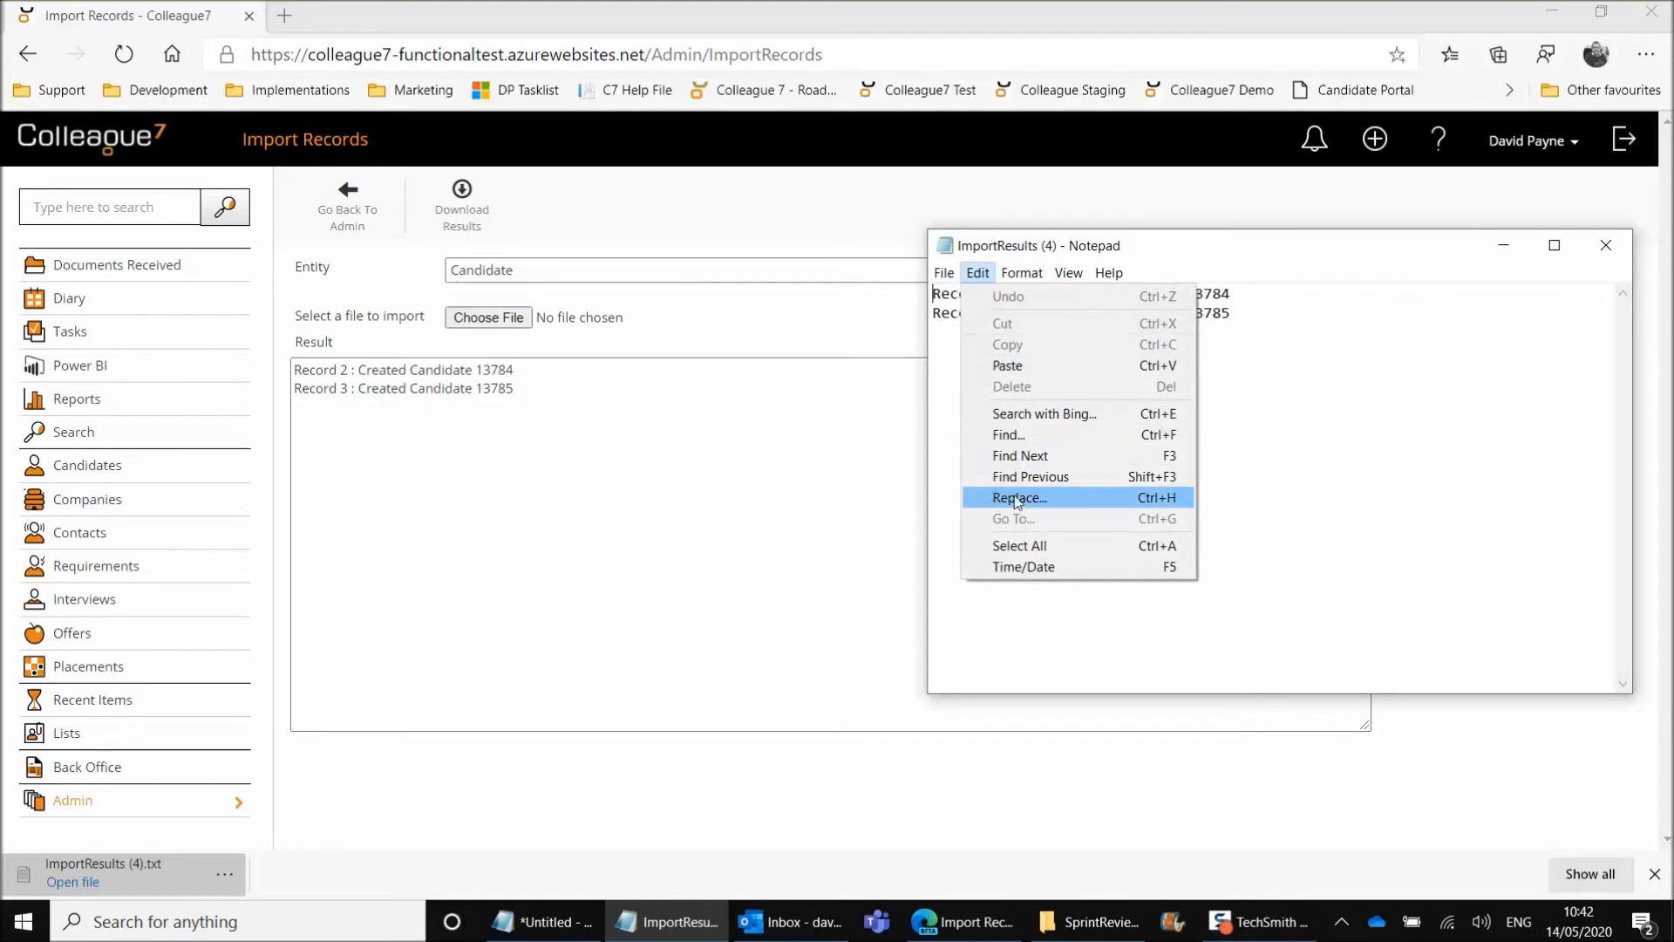
pyautogui.click(1022, 546)
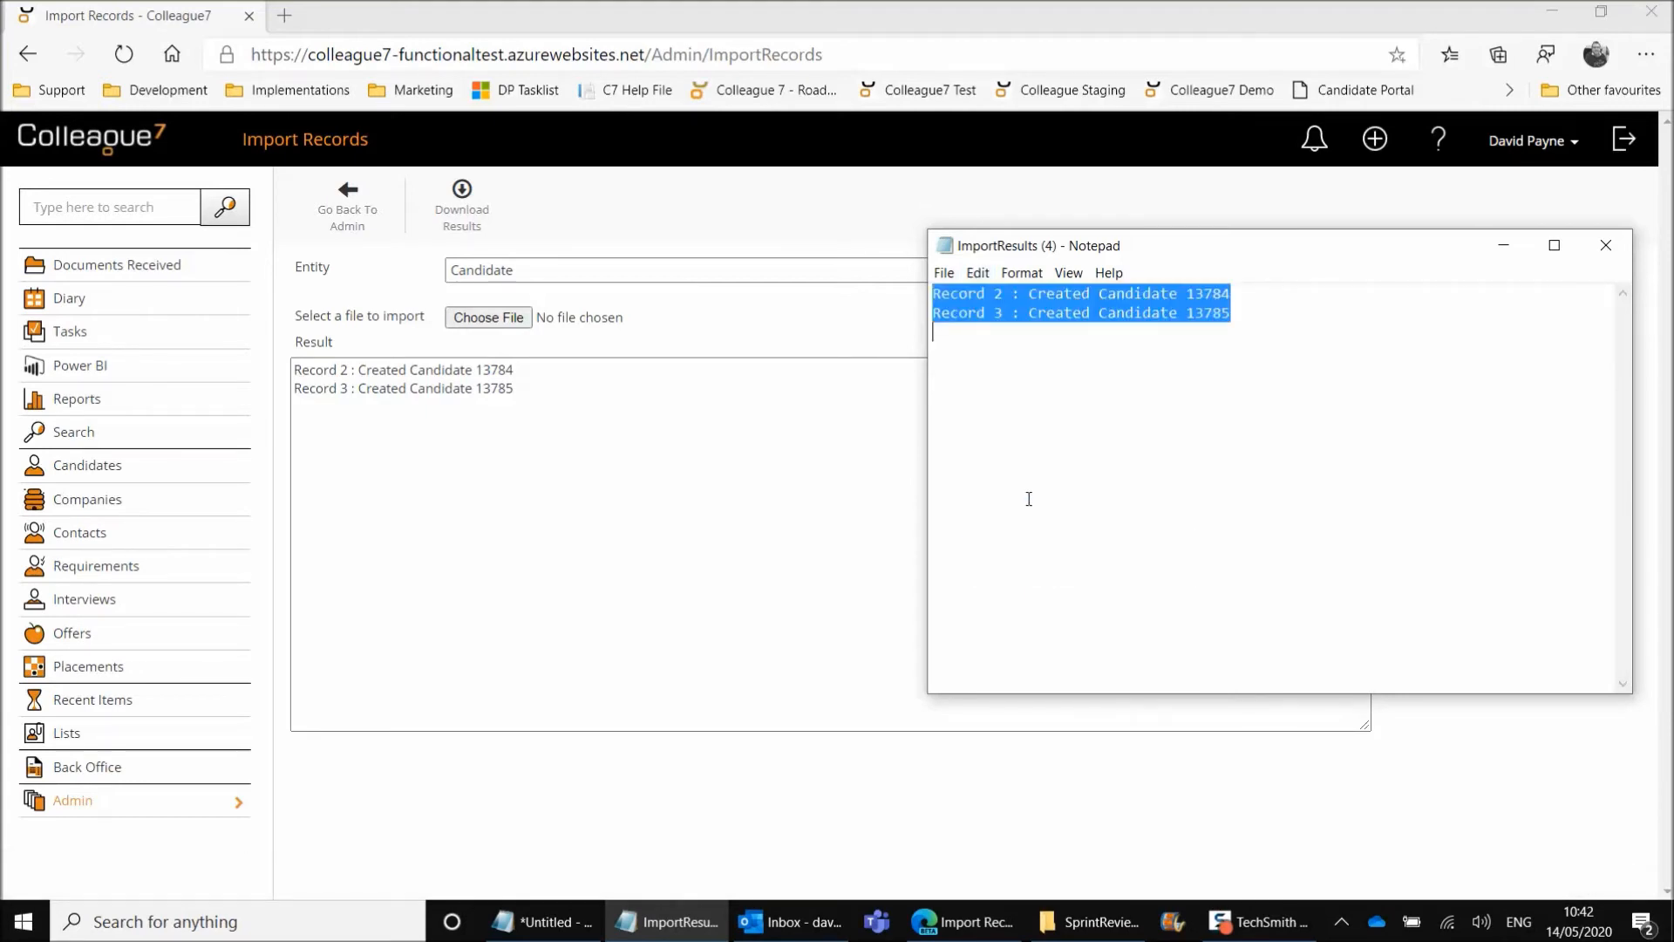
# Open ImportCandidatesTemplate - DemoExample from the SprintReview_200501 folder in Excel and insert a blank column before Forenames
pyautogui.click(1088, 921)
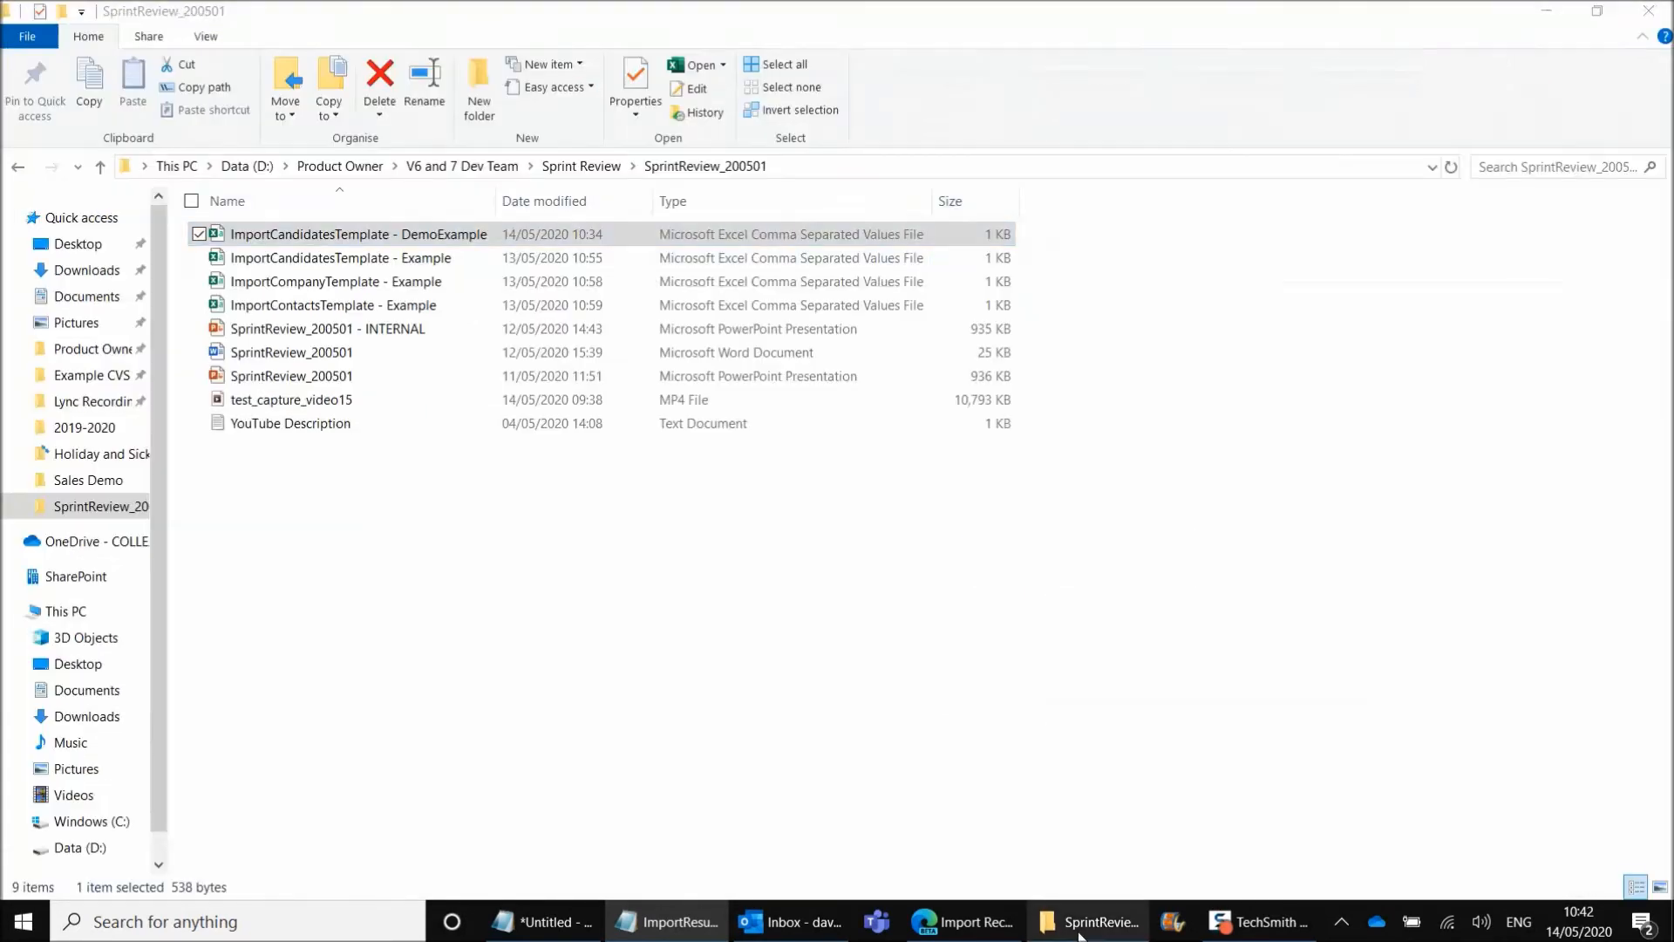
pyautogui.doubleClick(475, 235)
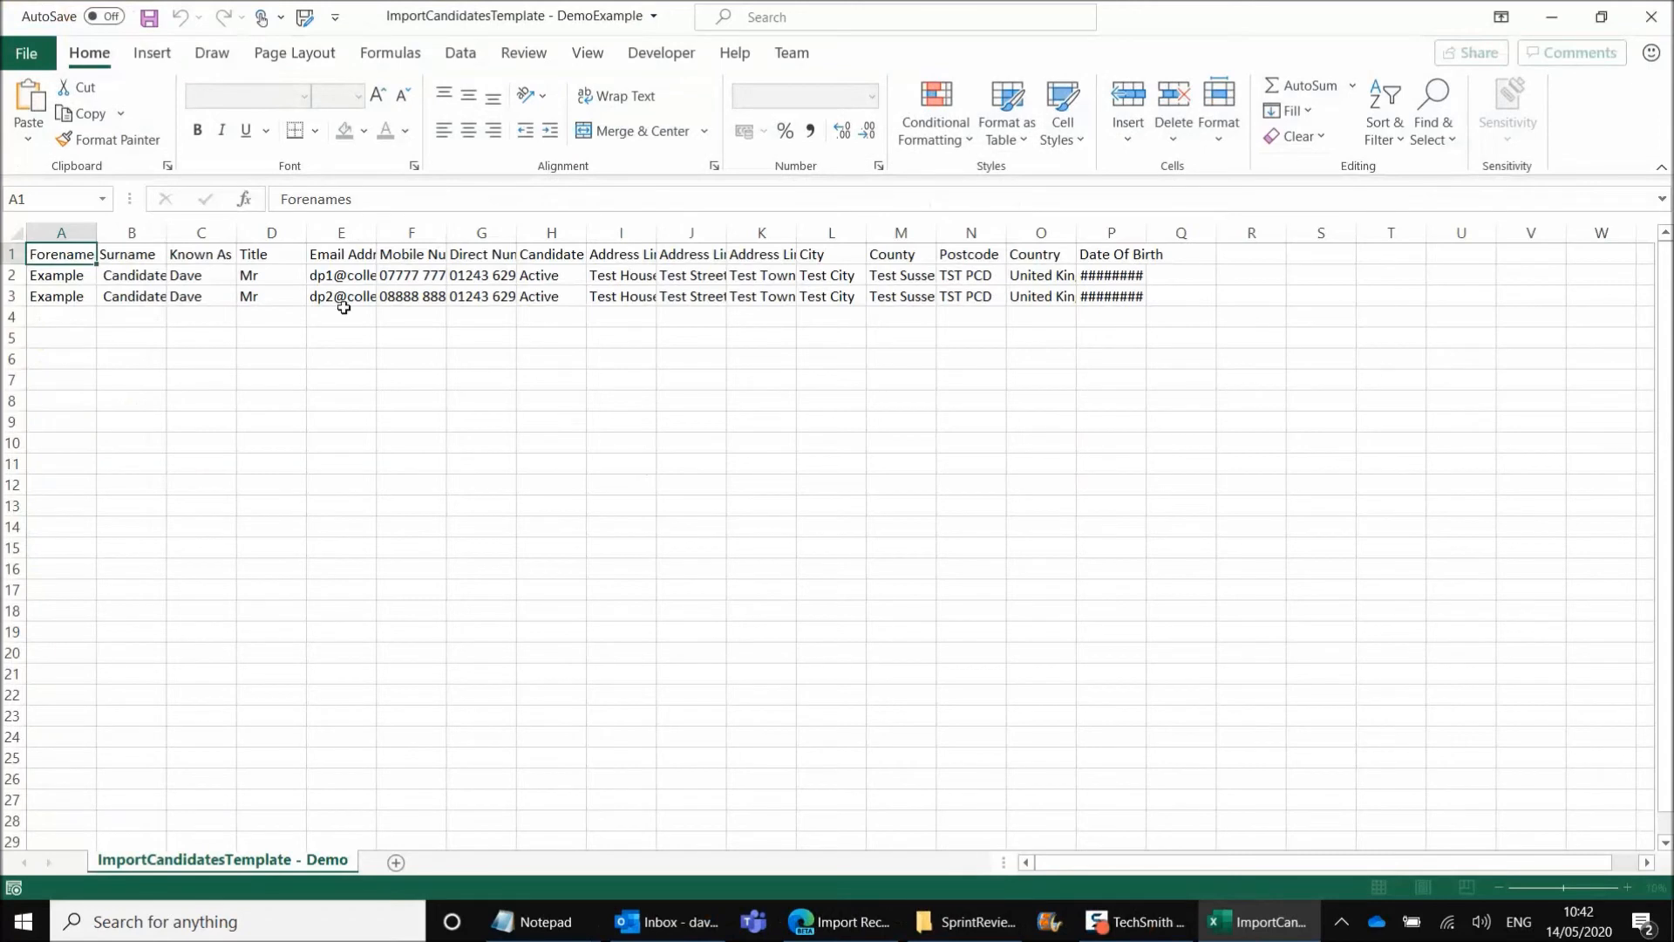
pyautogui.click(76, 232)
pyautogui.rightClick(81, 231)
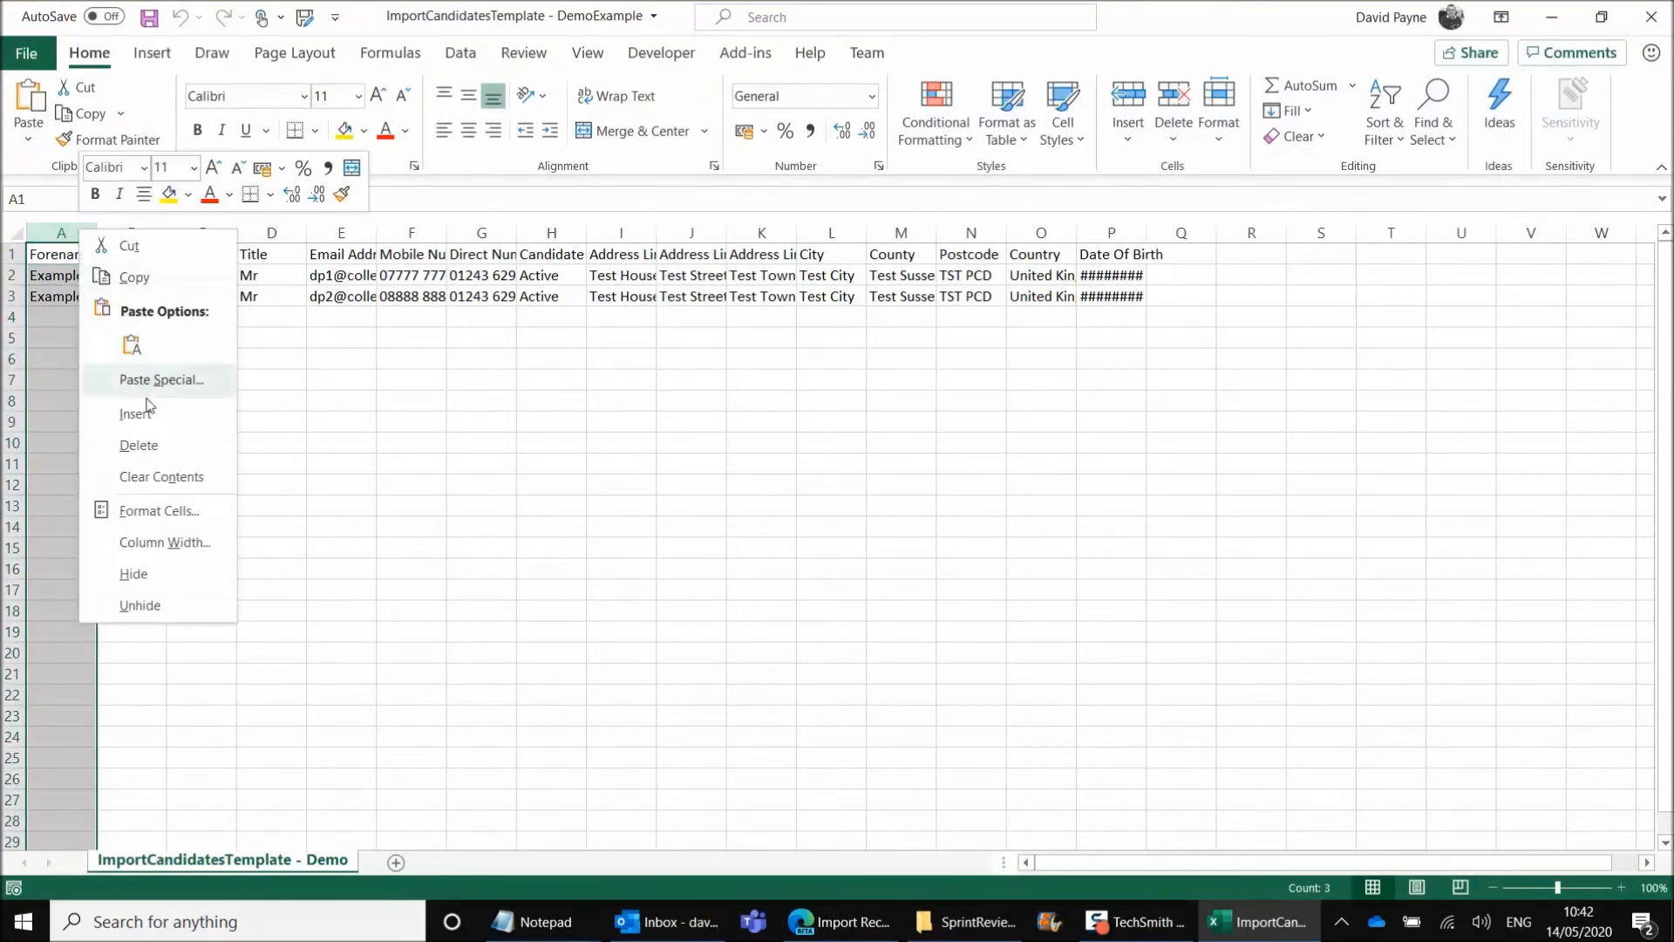
pyautogui.press('Escape')
pyautogui.hotkey('ctrl', 'shift', '+')
# Enter the header Result in A1, paste the copied import results from A2 down and autofit column A
pyautogui.click(68, 247)
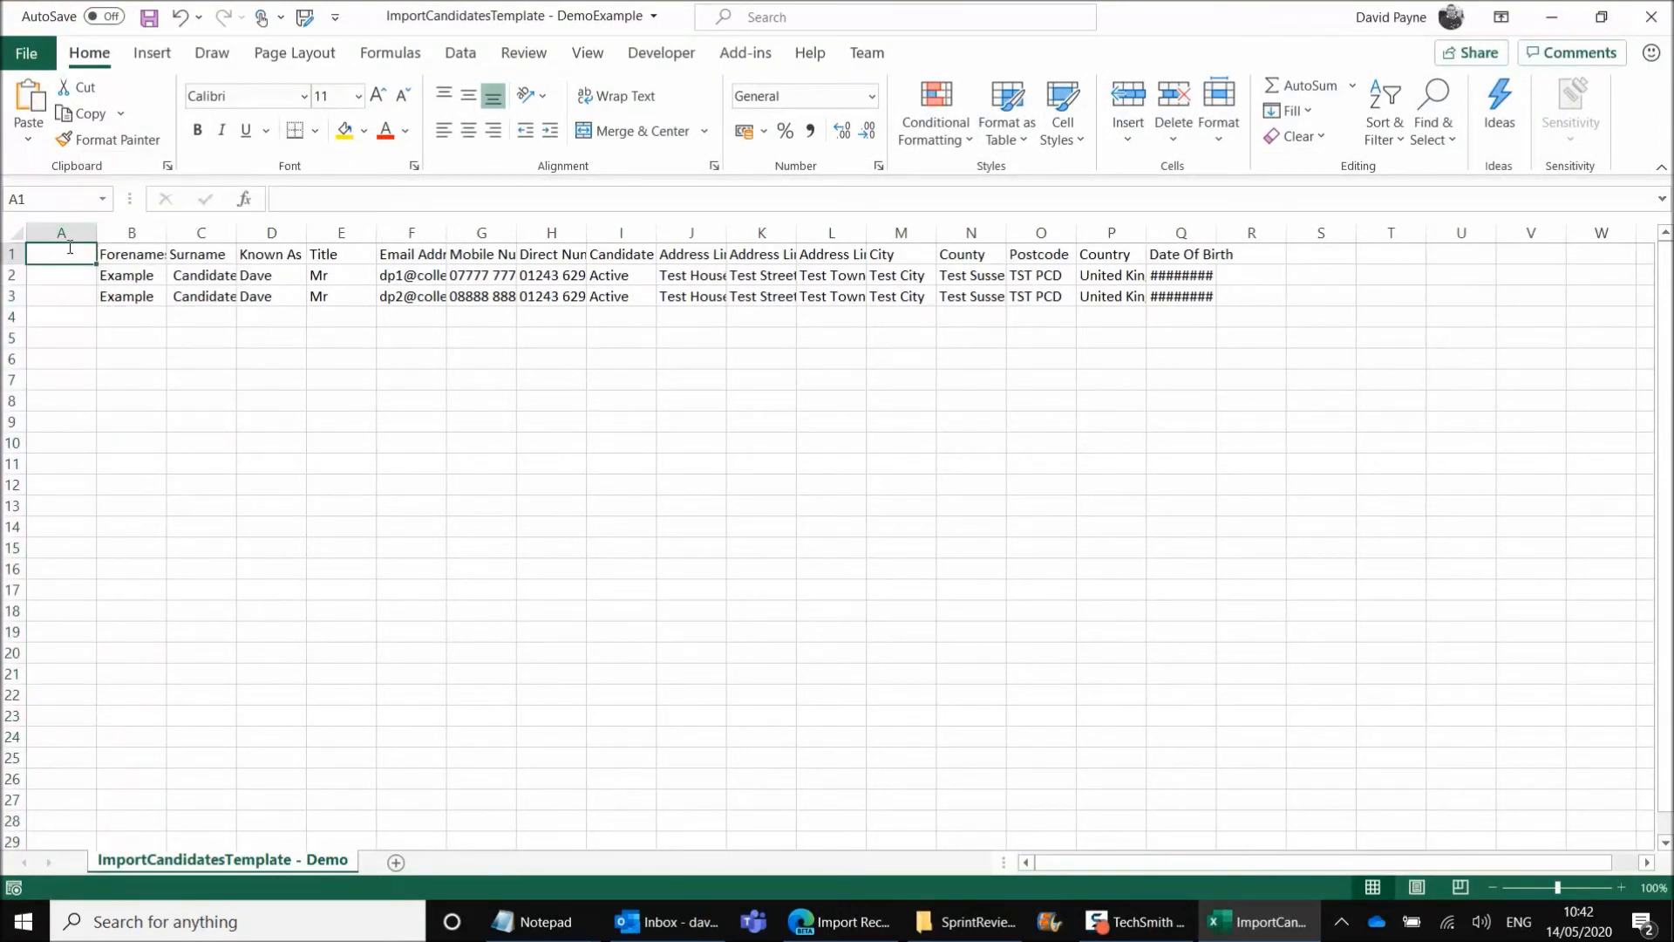
pyautogui.write('Result')
pyautogui.press('Return')
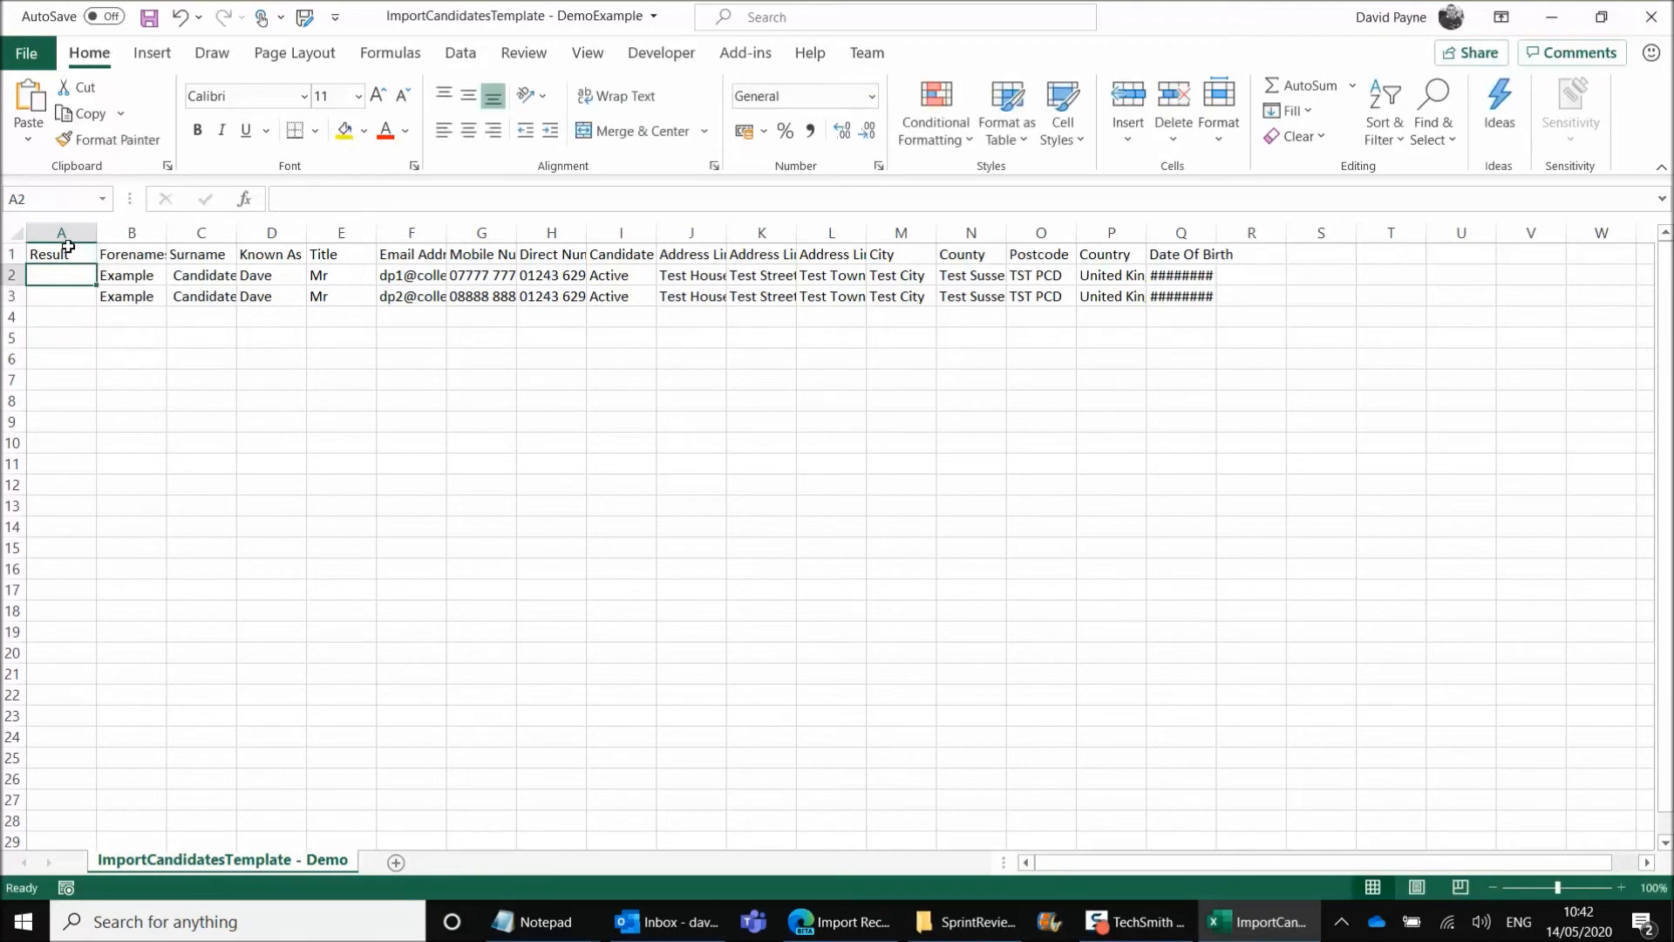
pyautogui.hotkey('ctrl', 'v')
pyautogui.click(76, 418)
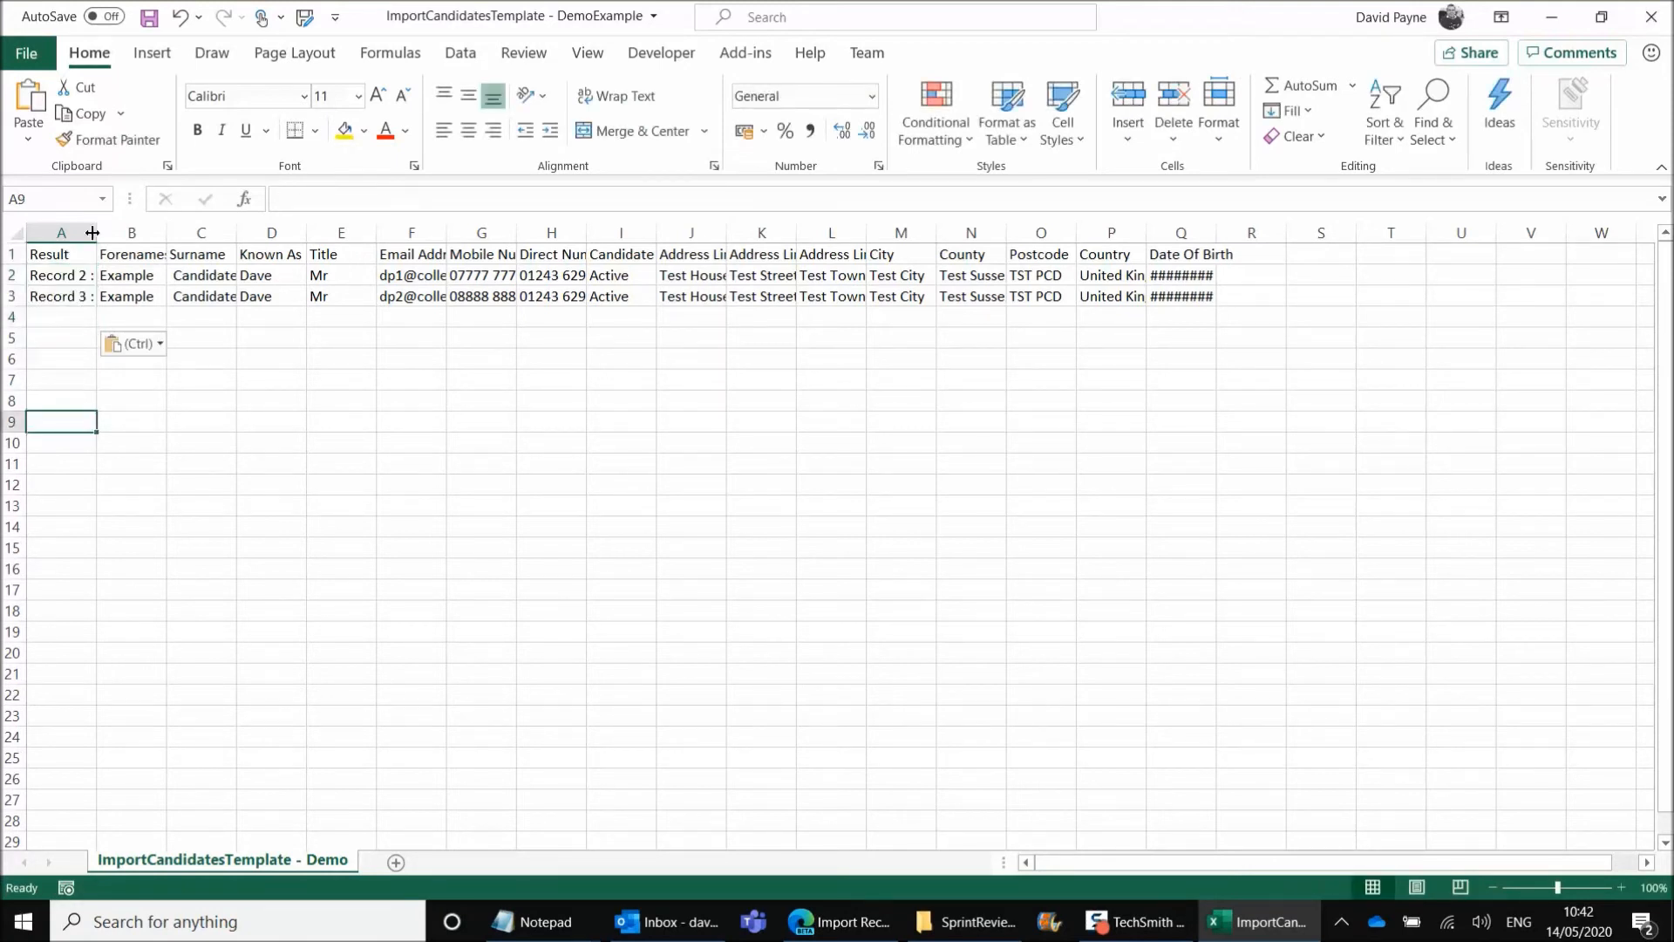
pyautogui.doubleClick(97, 231)
pyautogui.click(172, 353)
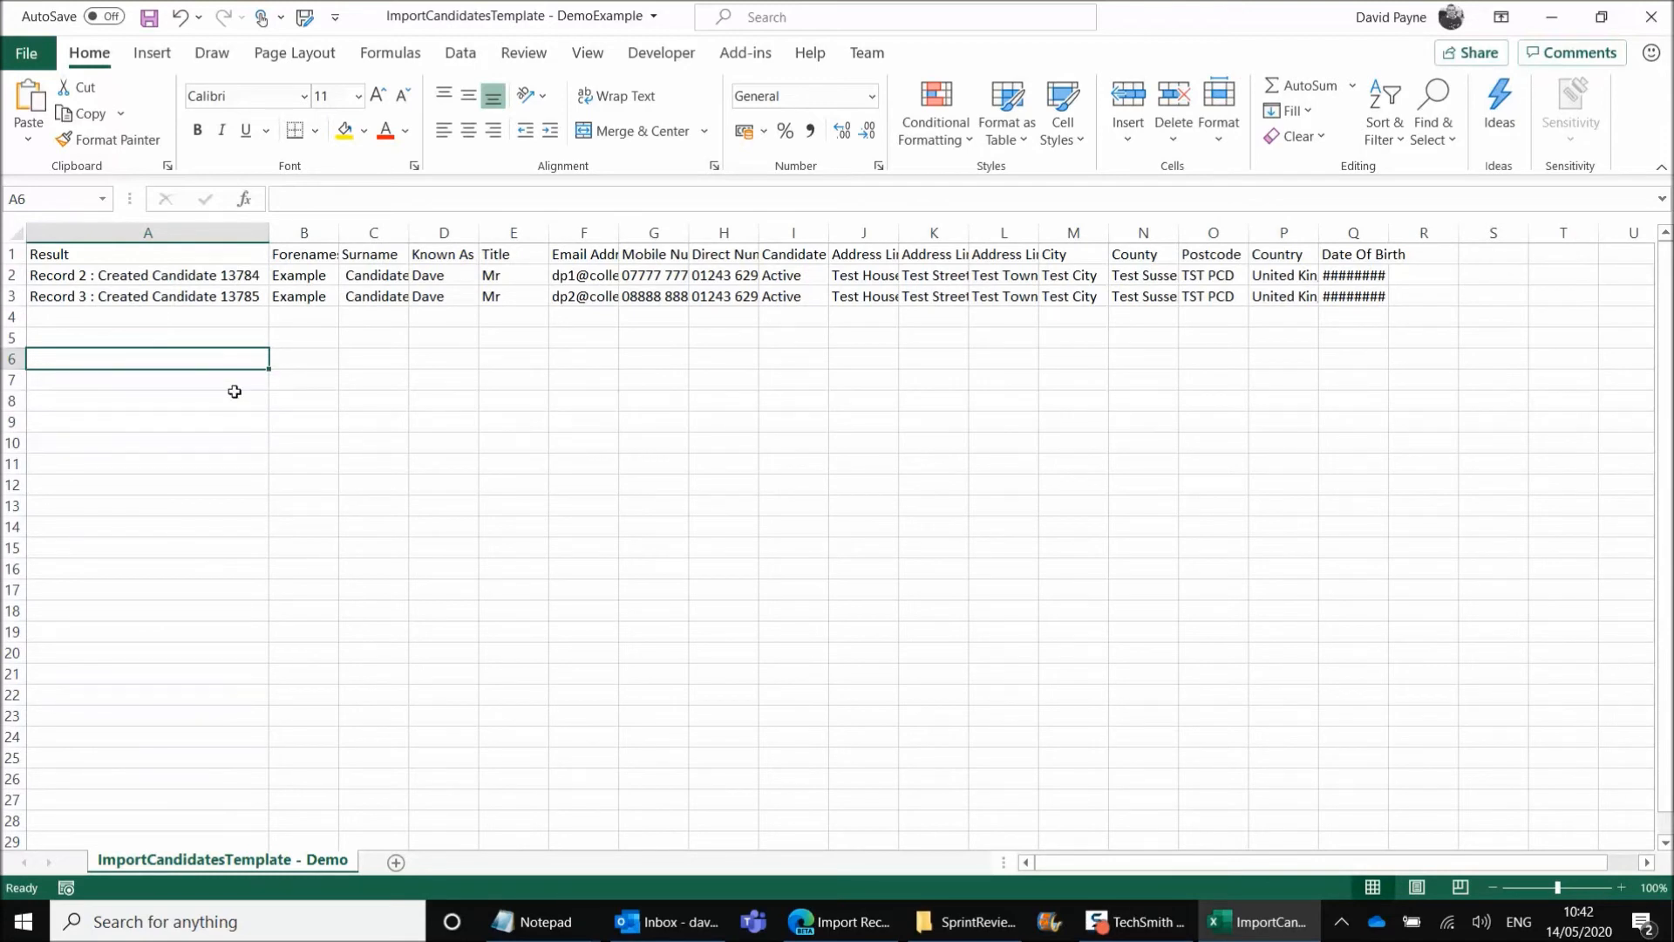
# Copy the candidate ID from the result in A2, switch to Colleague7 and run a quick search for it
pyautogui.click(240, 273)
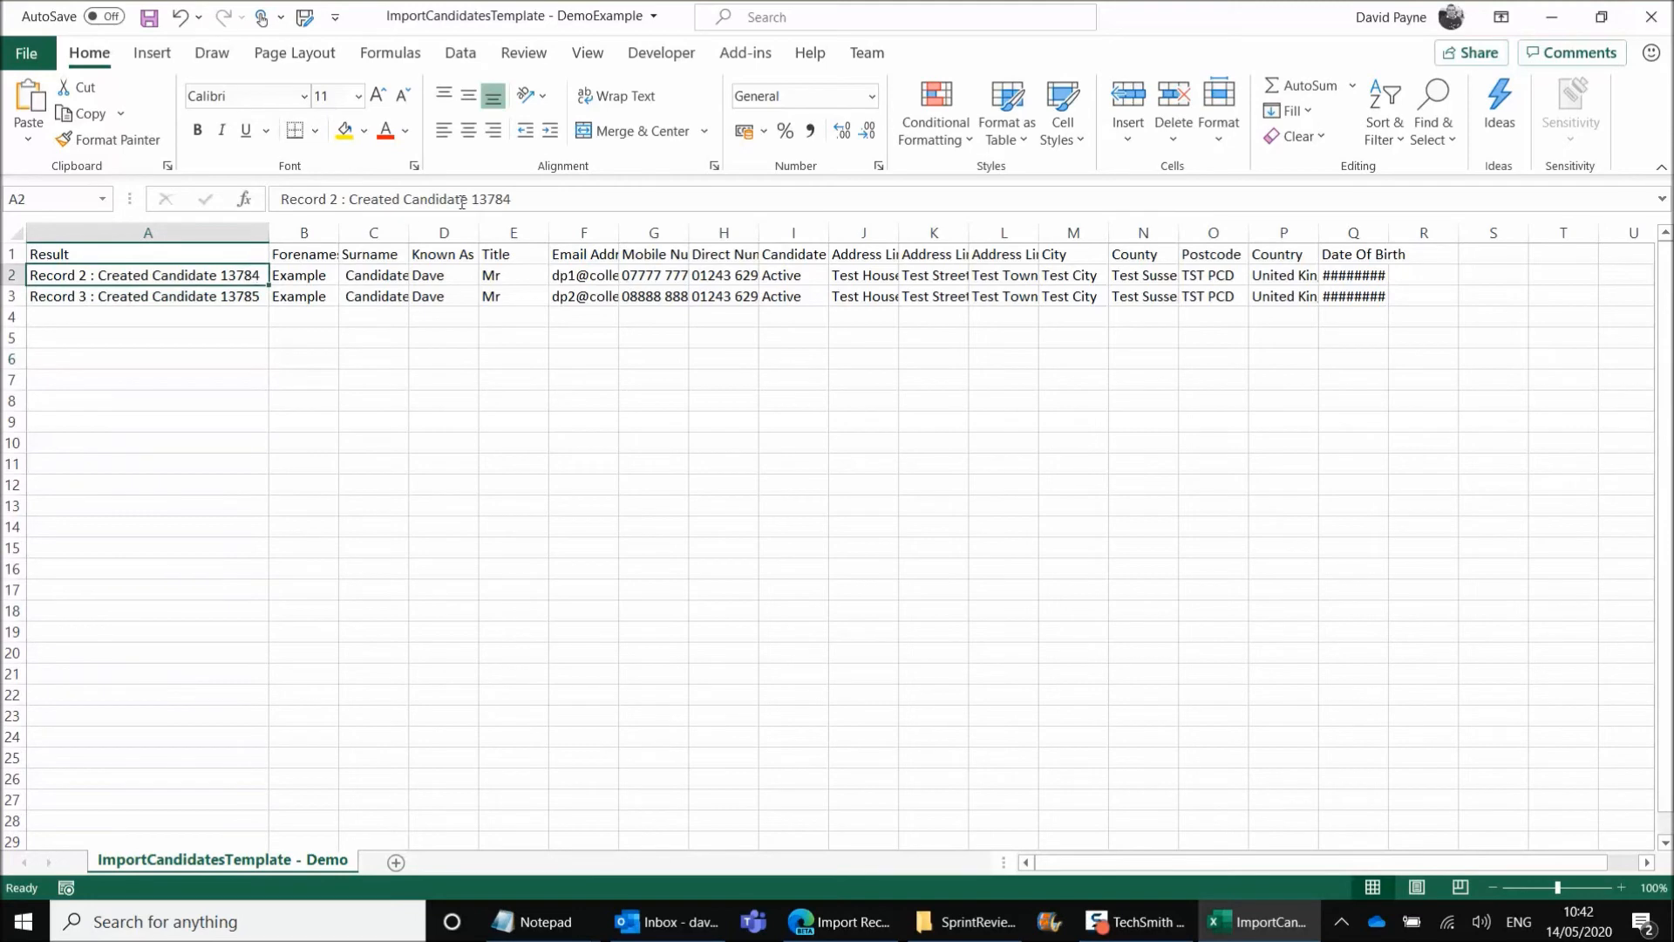
pyautogui.doubleClick(492, 199)
pyautogui.hotkey('ctrl', 'c')
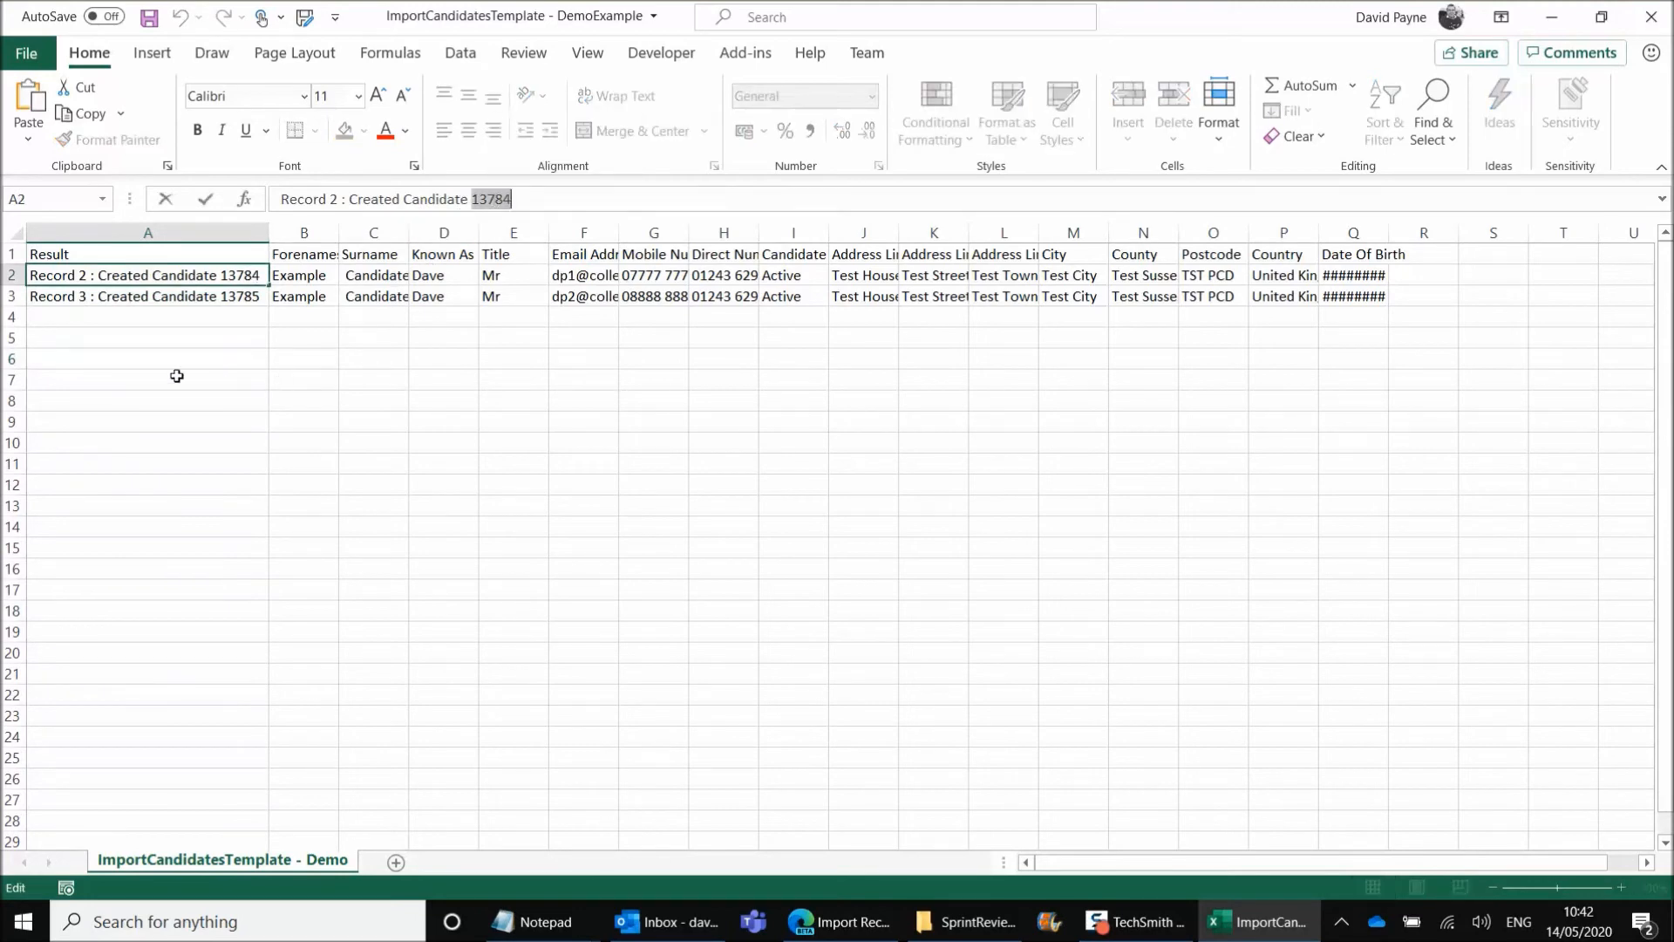
pyautogui.click(179, 378)
pyautogui.click(840, 920)
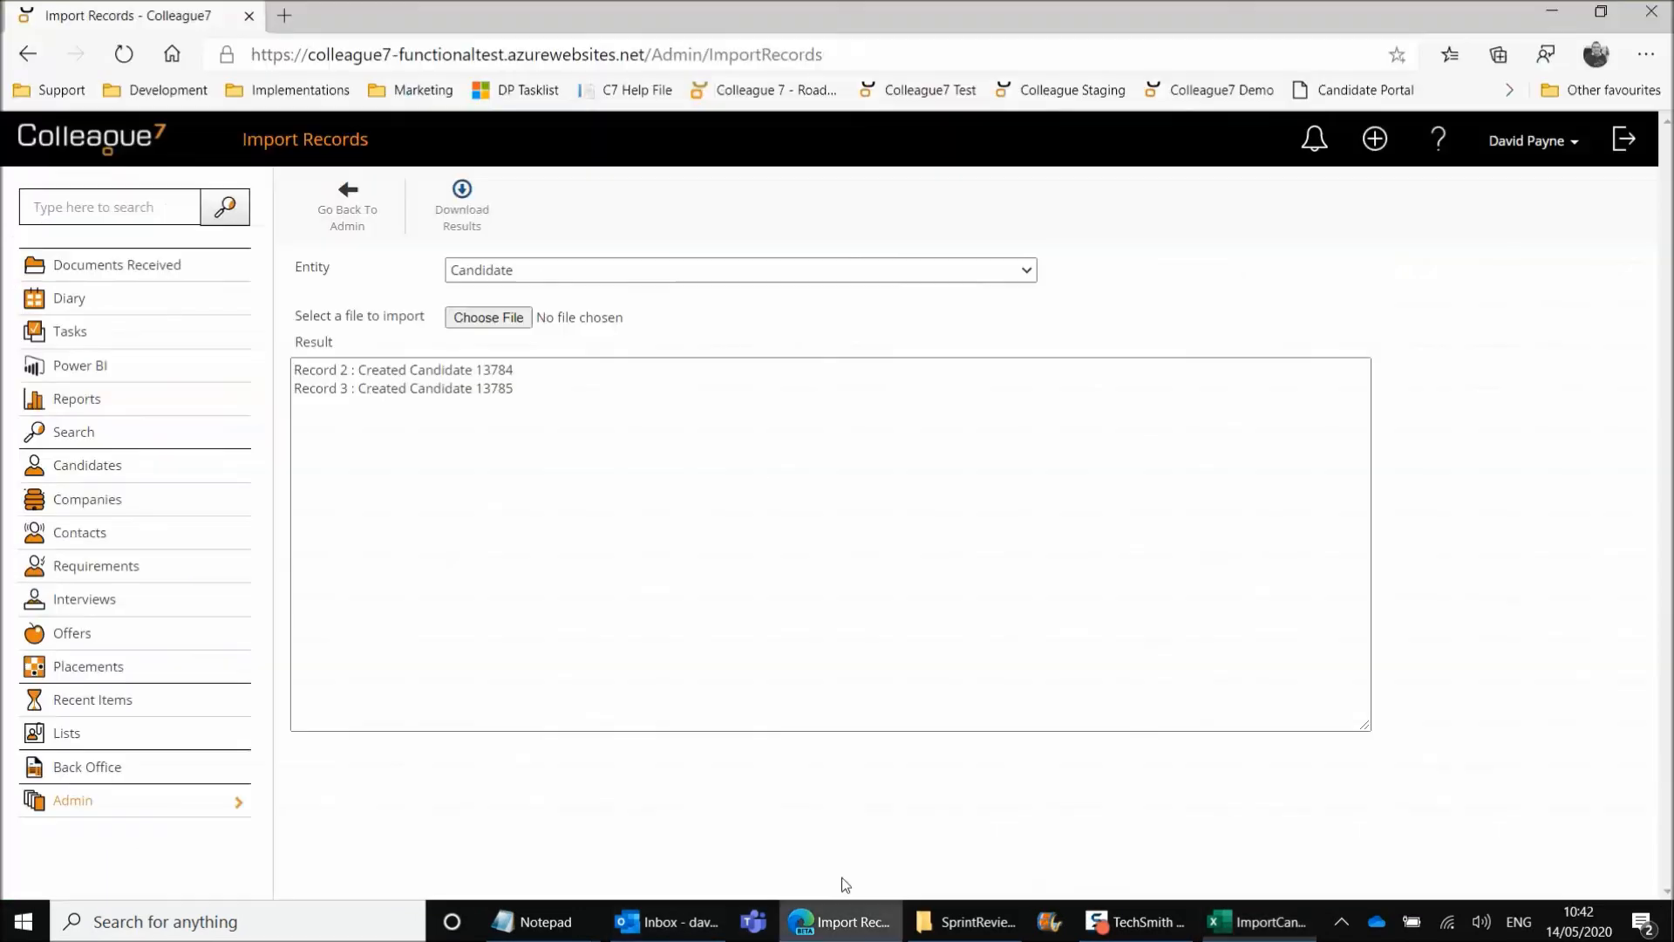
pyautogui.click(140, 209)
pyautogui.hotkey('ctrl', 'v')
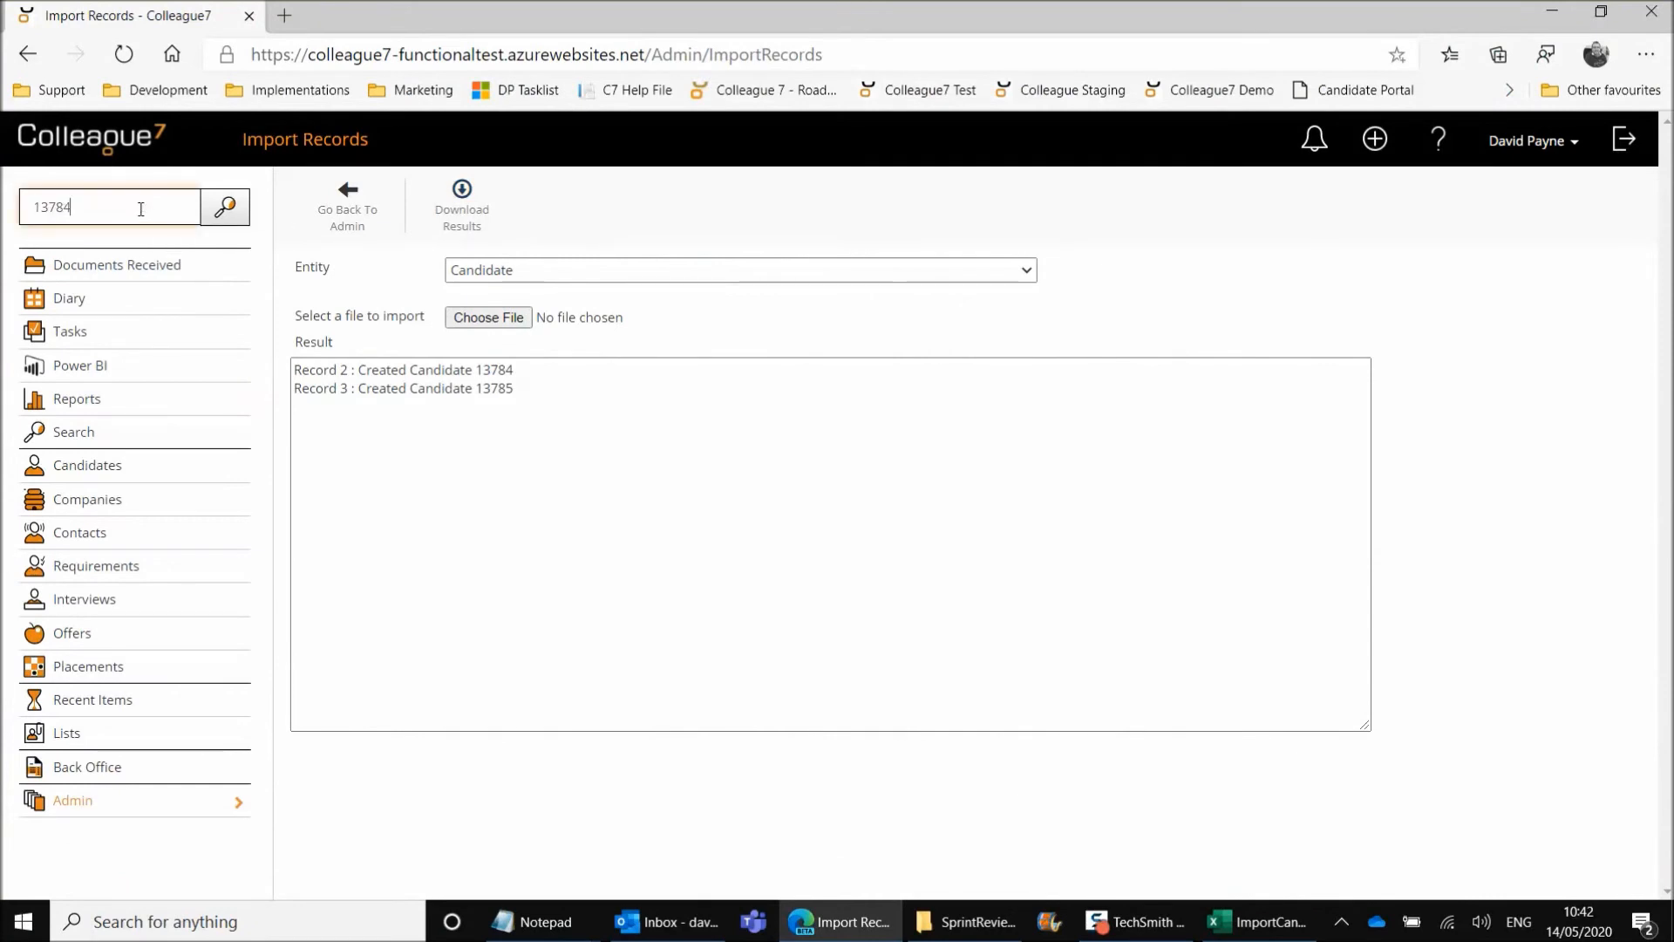
pyautogui.click(225, 206)
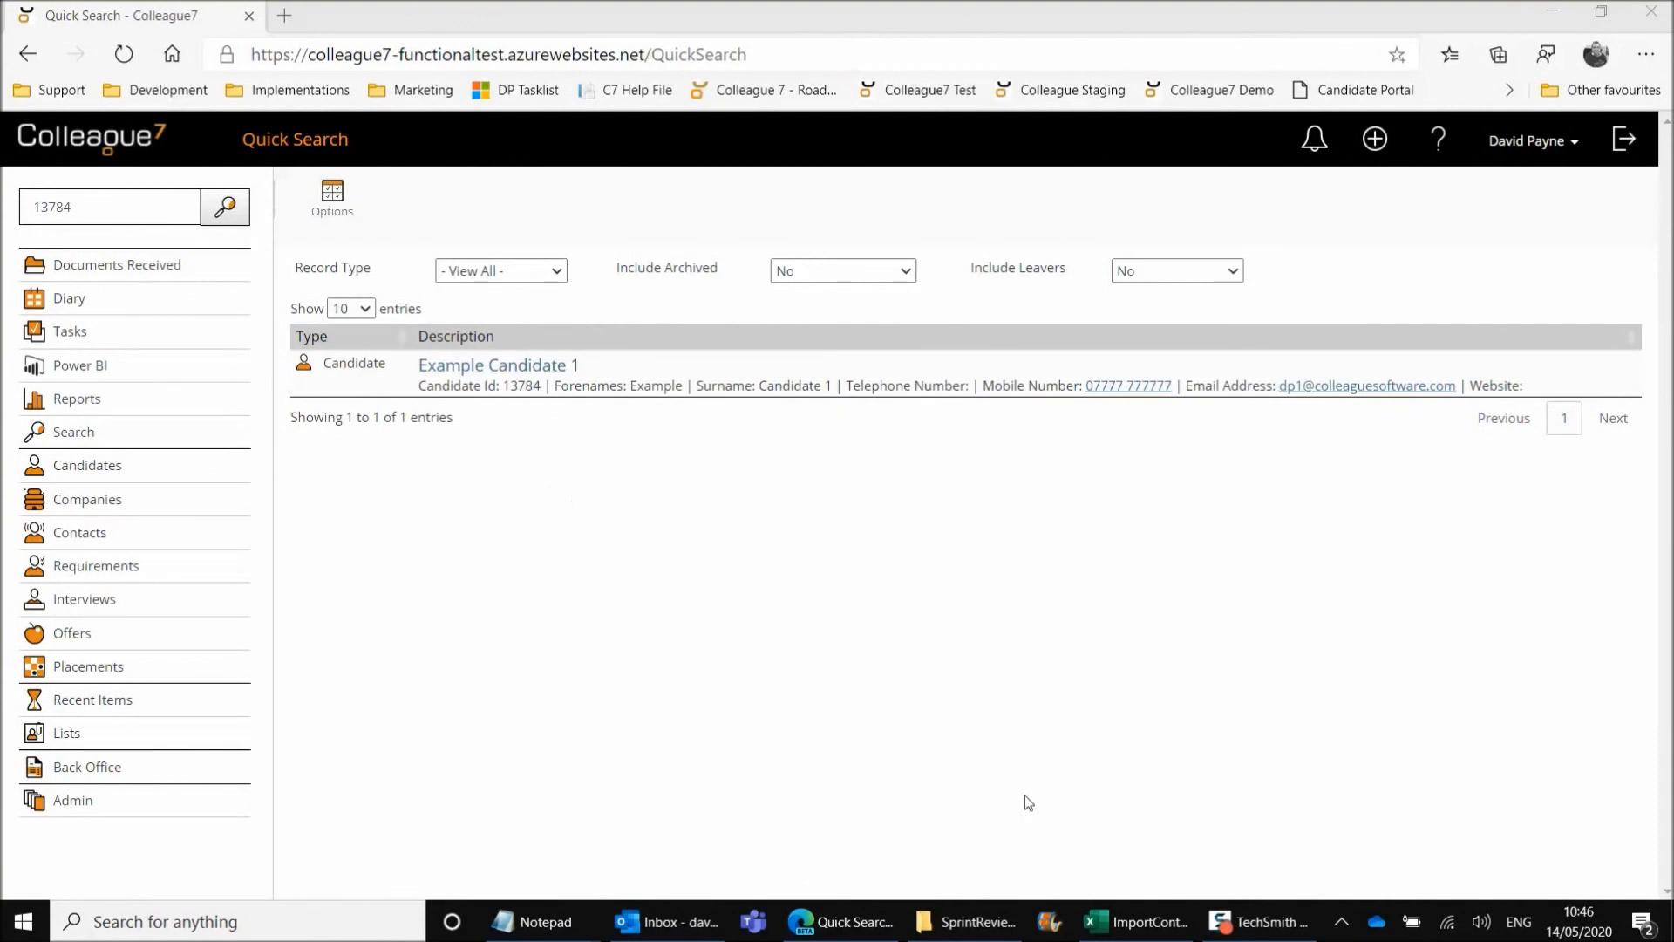
# Switch to the ImportContactsTemplate - DemoExample workbook in Excel and examine the Company Name column and its entry
pyautogui.click(1112, 927)
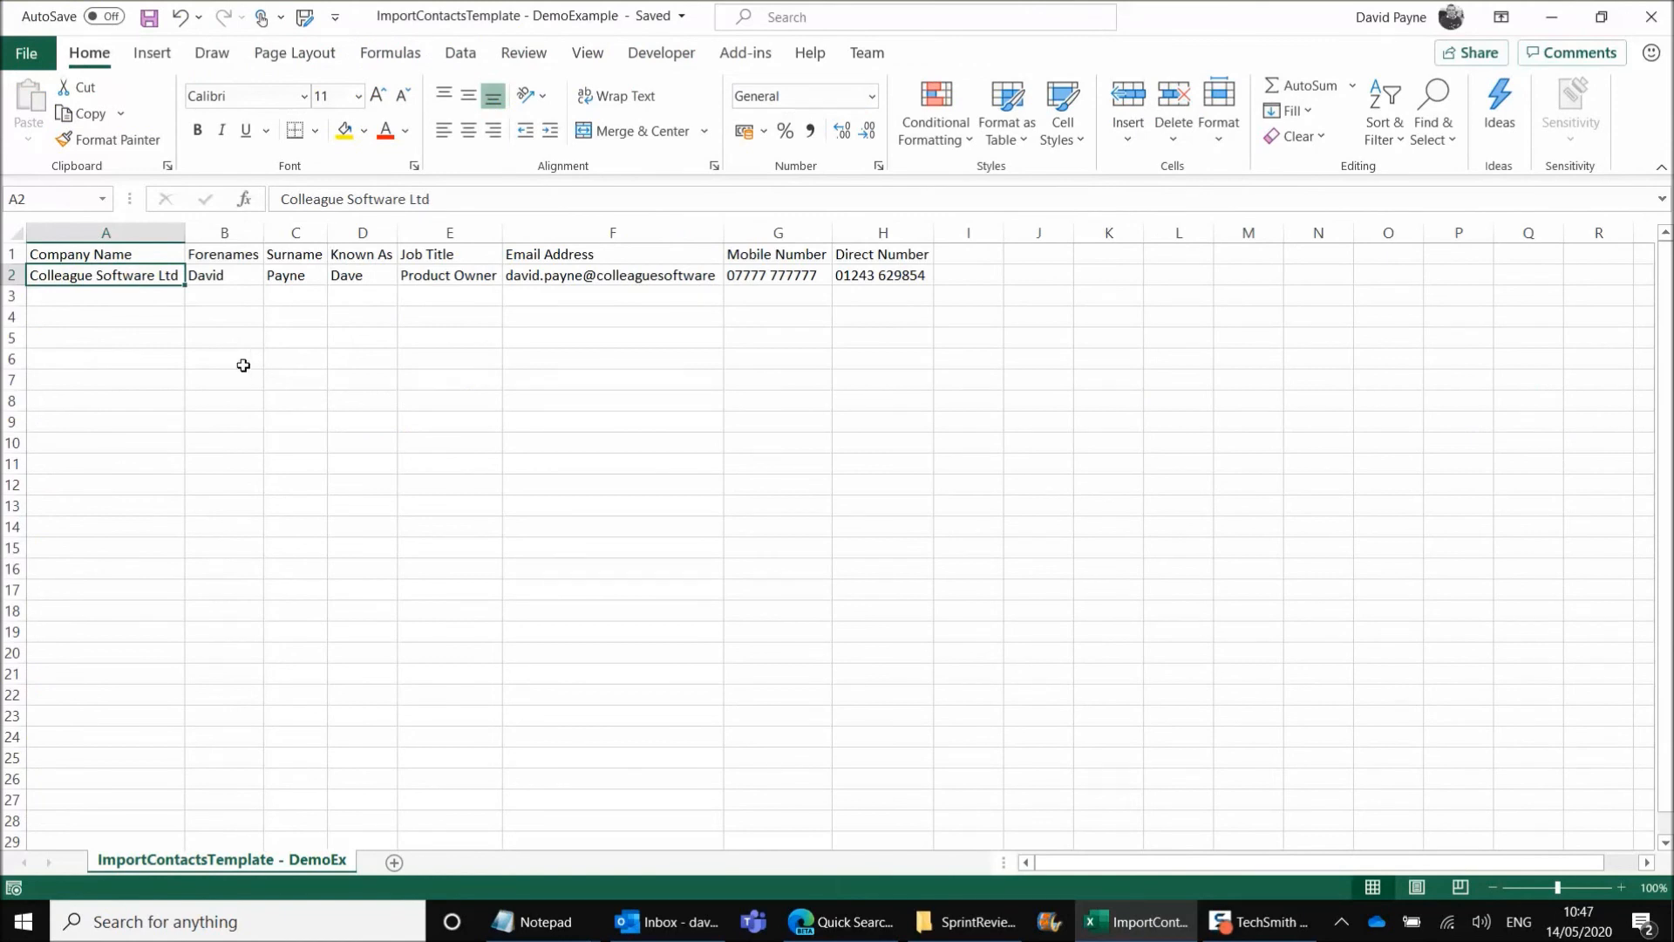
pyautogui.click(129, 255)
pyautogui.click(109, 274)
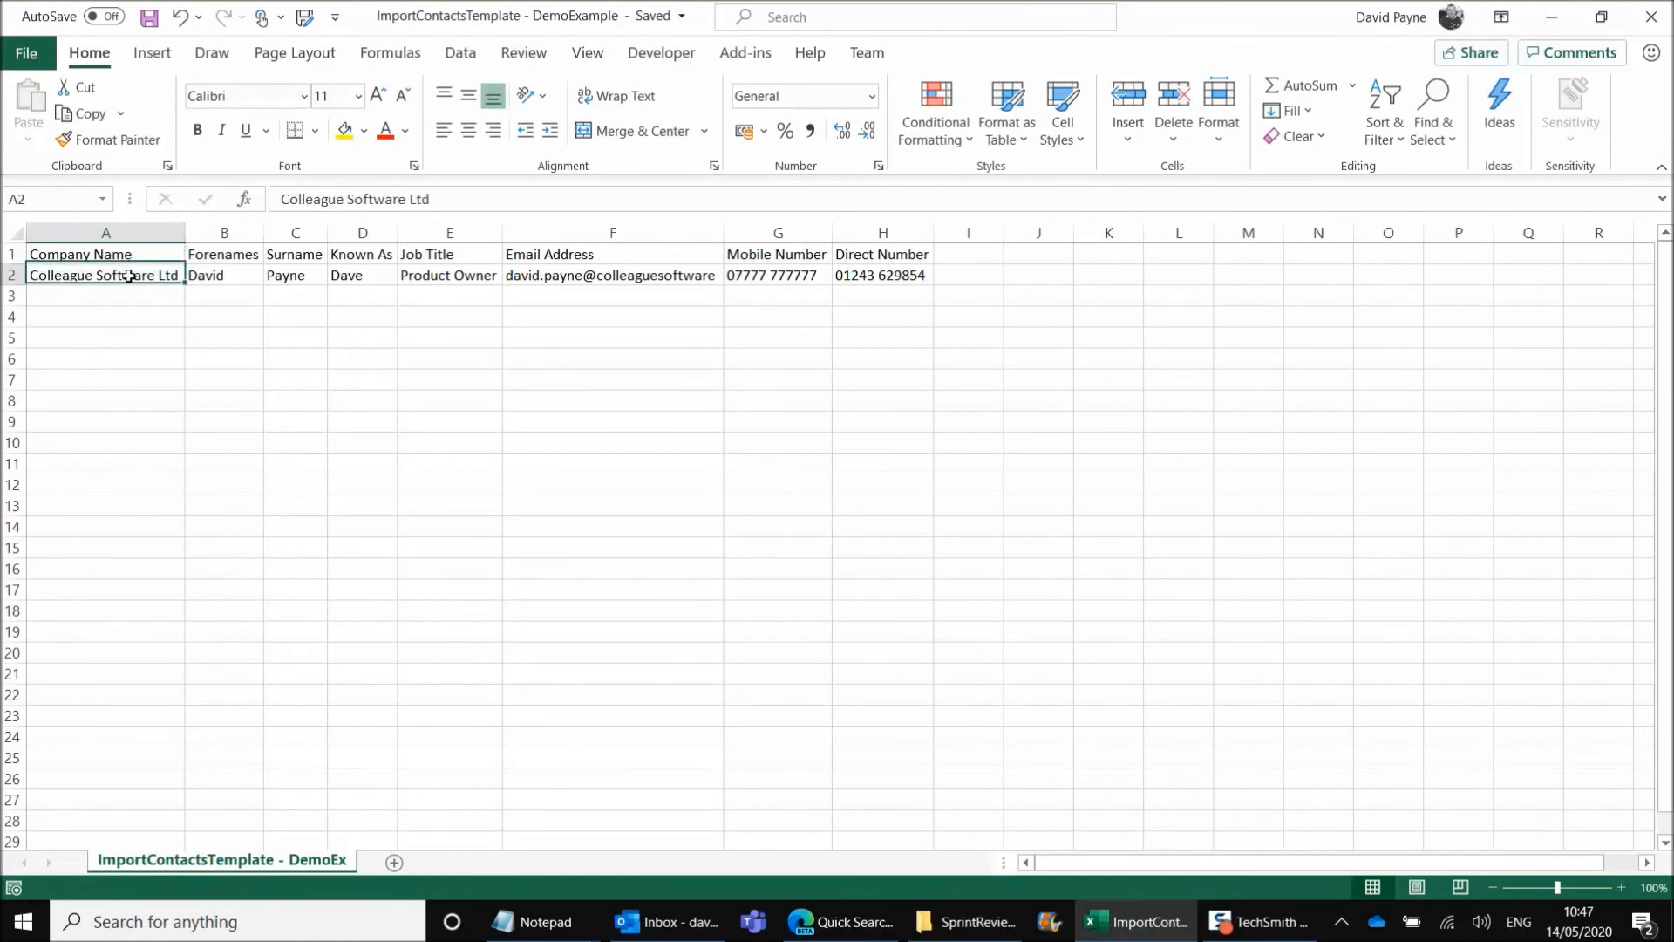
pyautogui.click(109, 232)
pyautogui.click(126, 279)
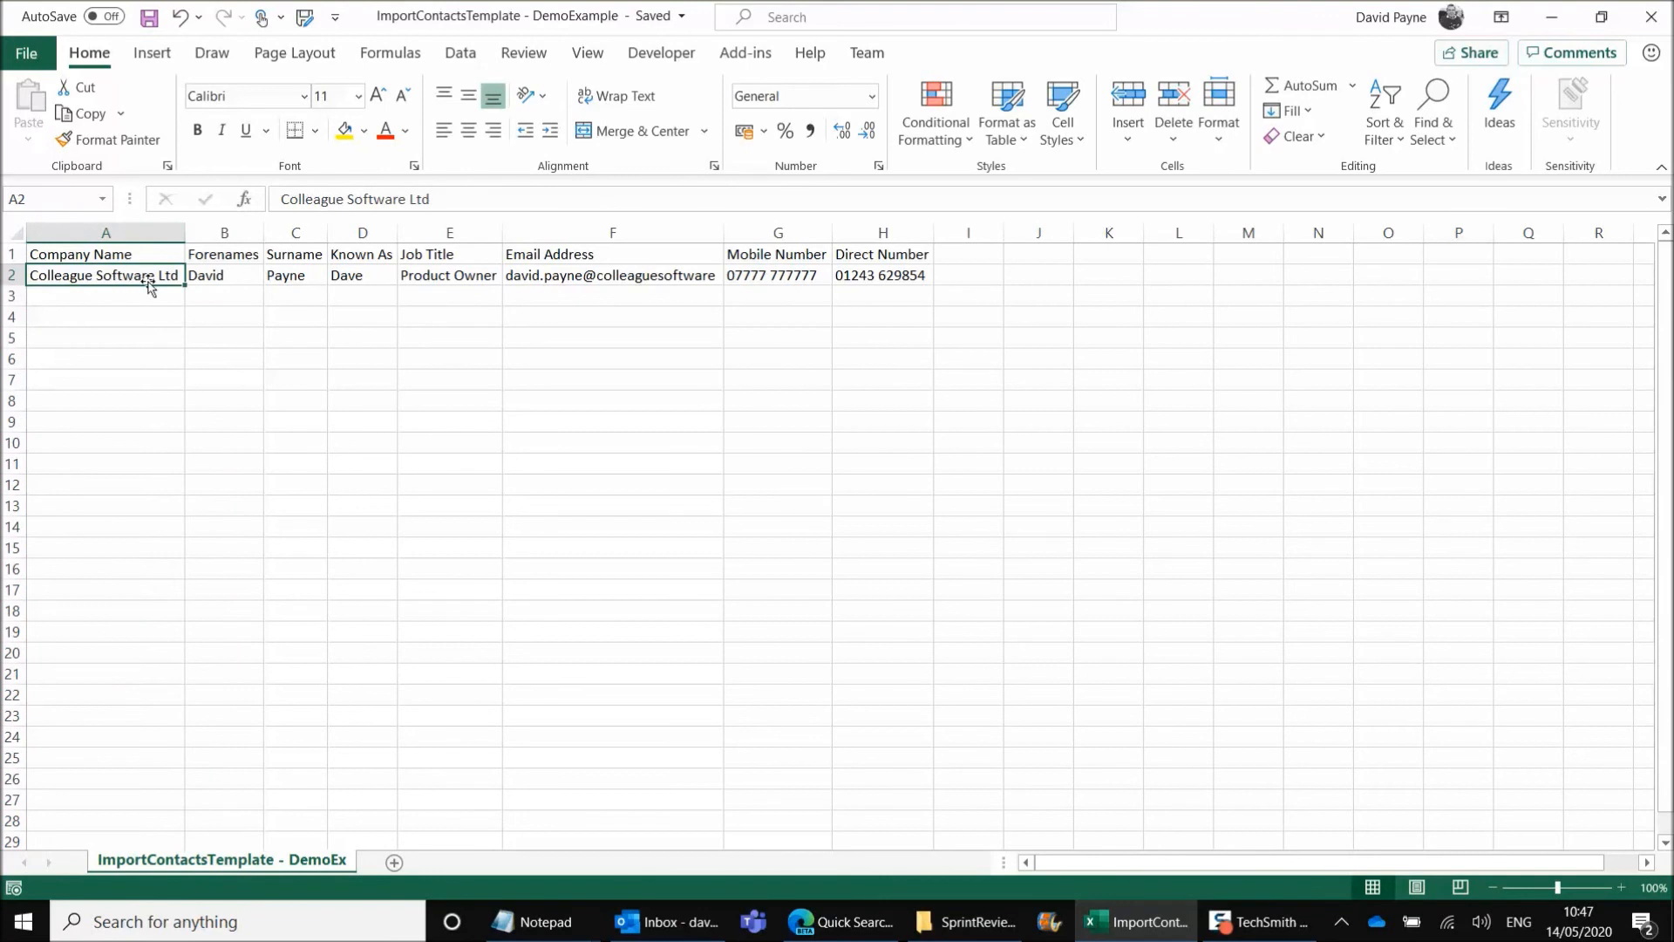